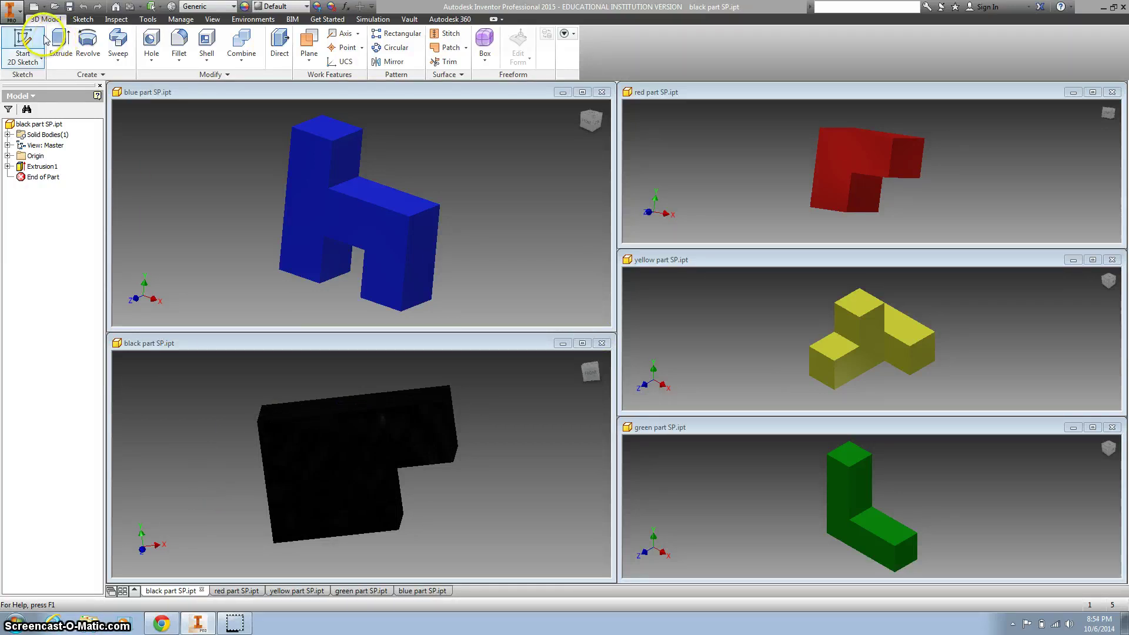
# Create a new Standard (in).ipt part, Part7, maximized, and start a 2D sketch on its XY plane.
pyautogui.click(37, 8)
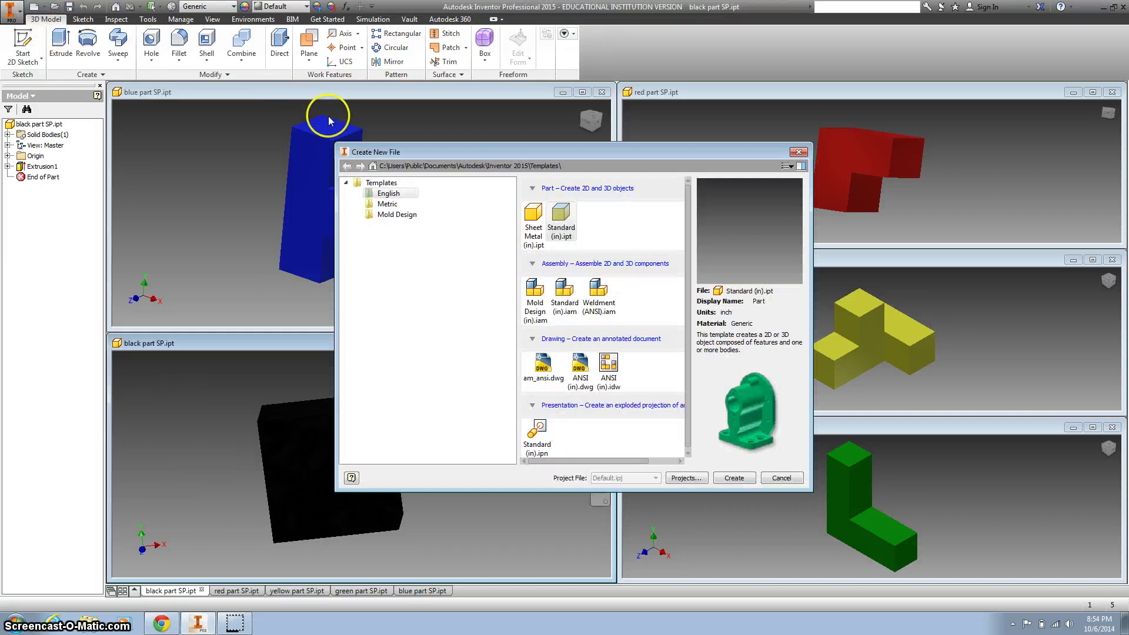
pyautogui.click(742, 479)
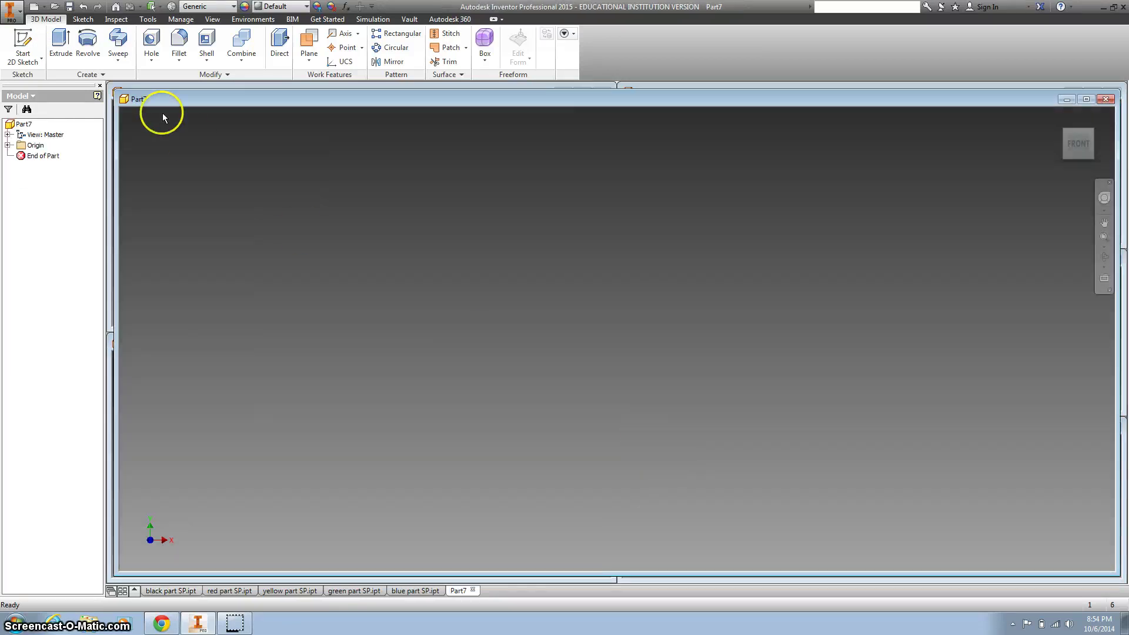
pyautogui.click(1087, 99)
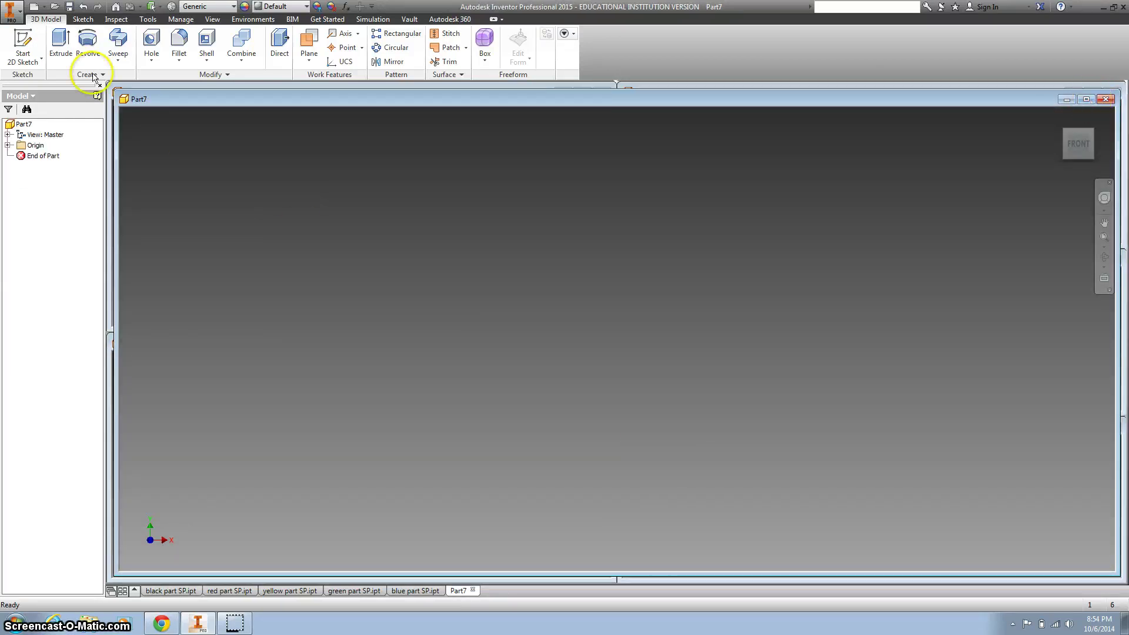
pyautogui.click(25, 40)
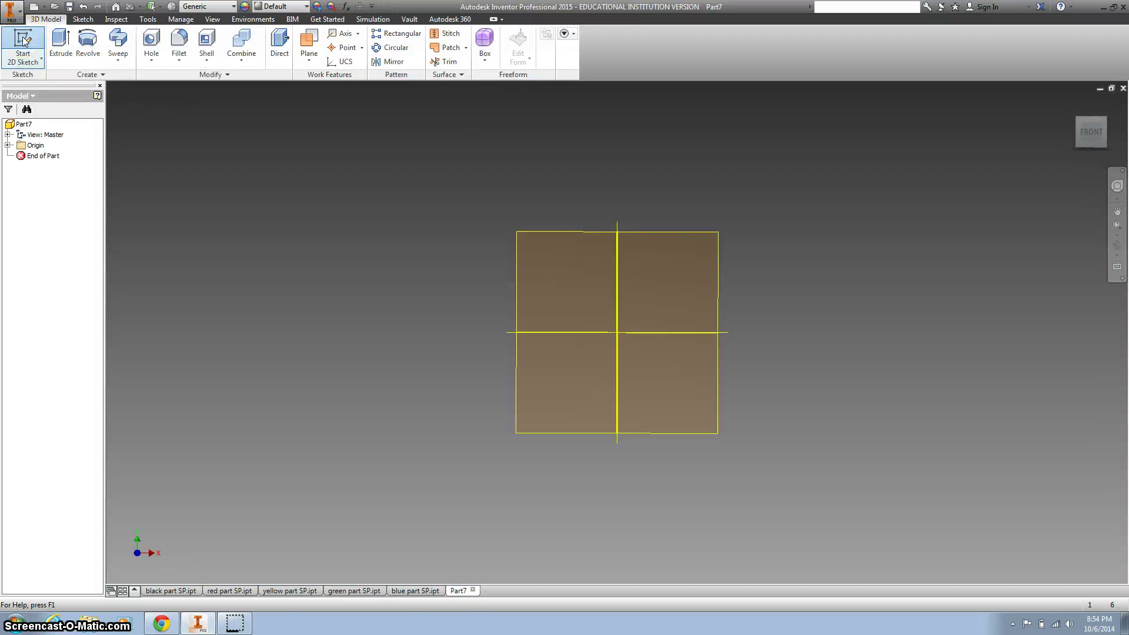
pyautogui.click(554, 187)
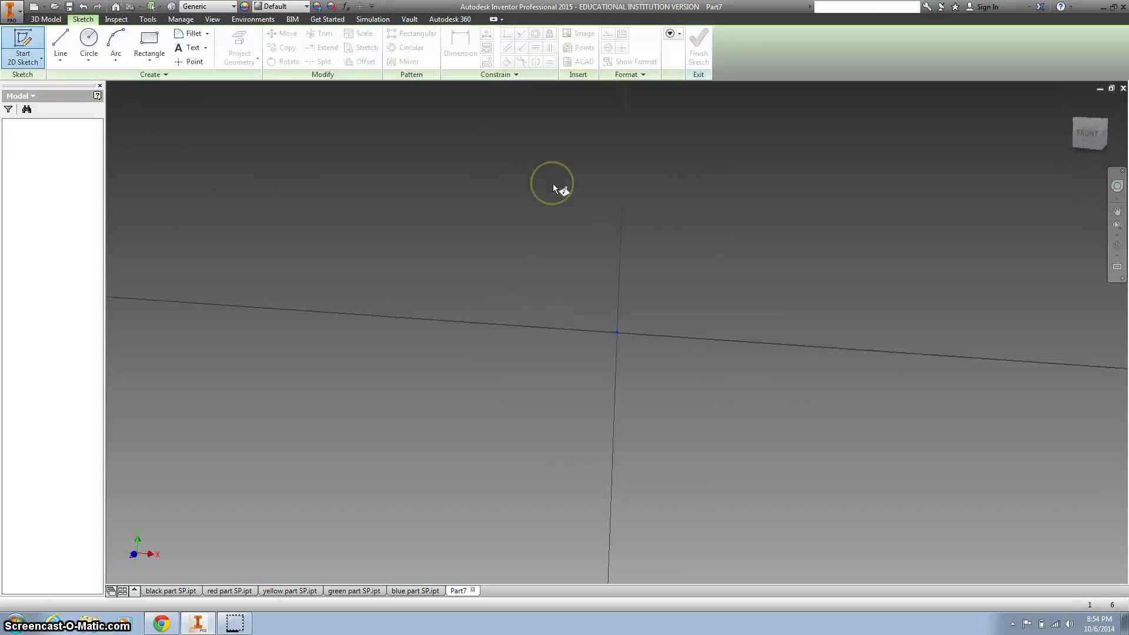
# Draw a closed stepped line profile from the origin: left side, top, short drop, shoulder, right side, base.
pyautogui.click(59, 43)
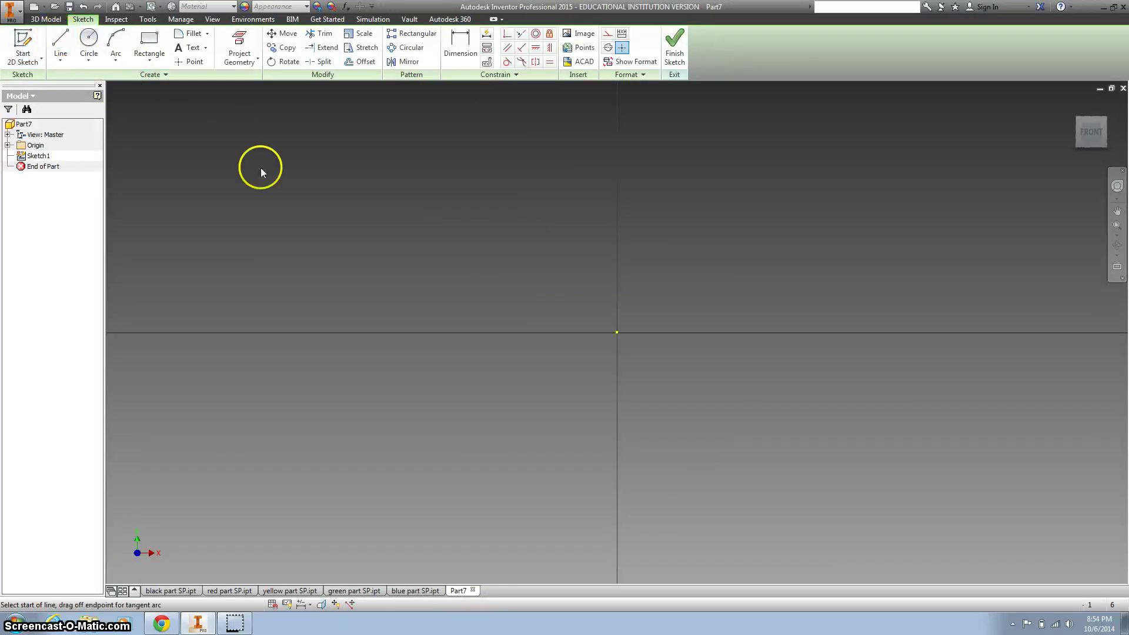
pyautogui.click(616, 334)
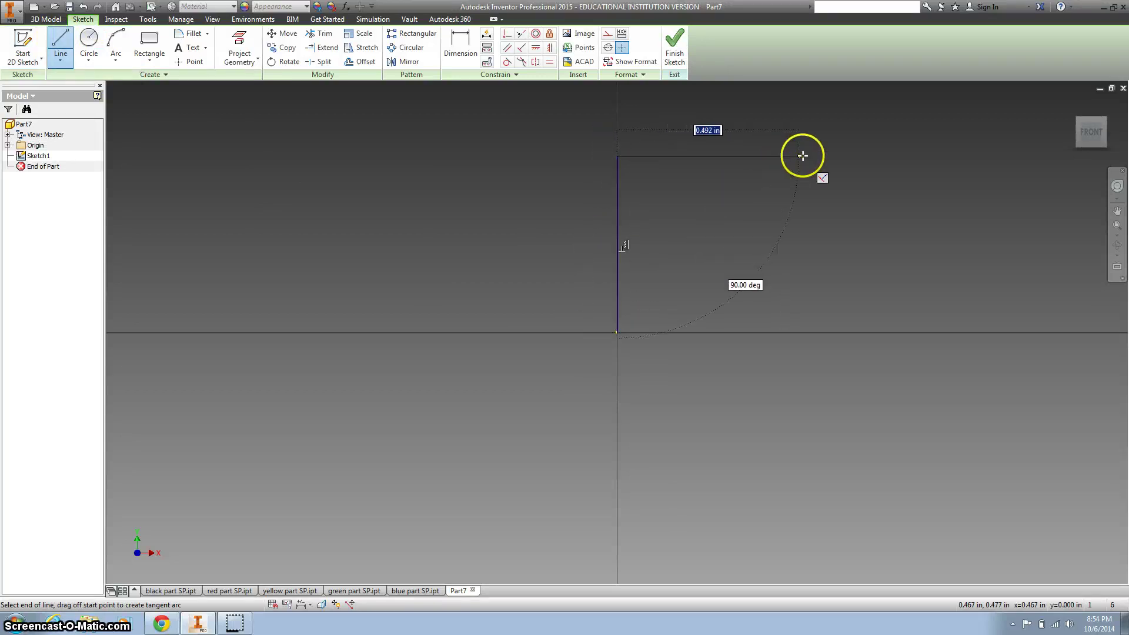
pyautogui.moveTo(809, 106); pyautogui.dragTo(731, 211, button='middle')
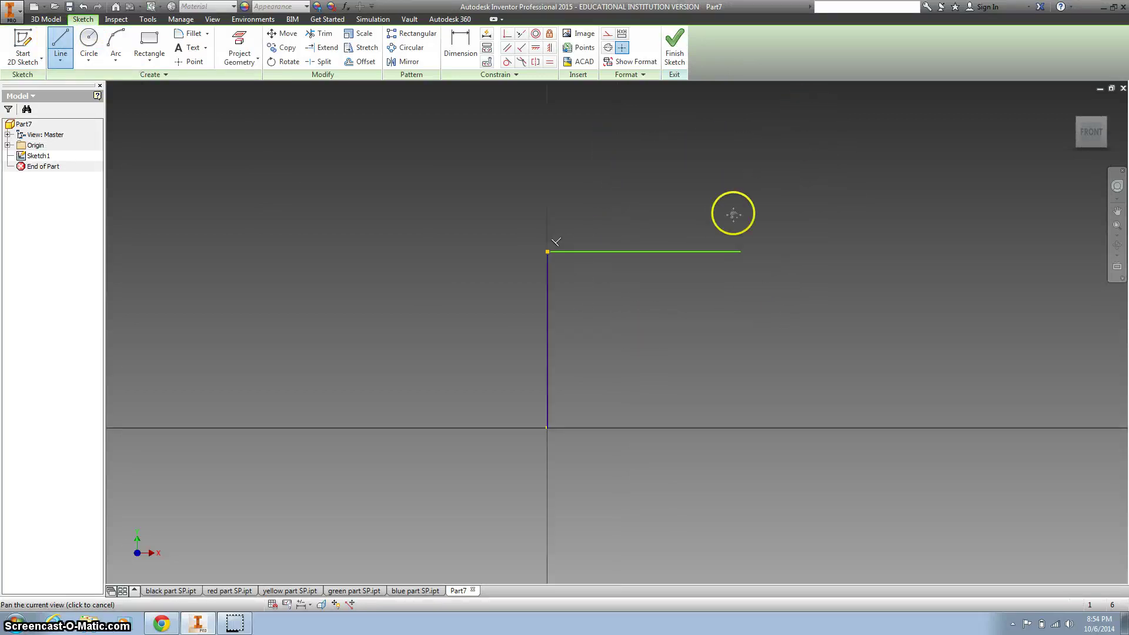
pyautogui.click(732, 154)
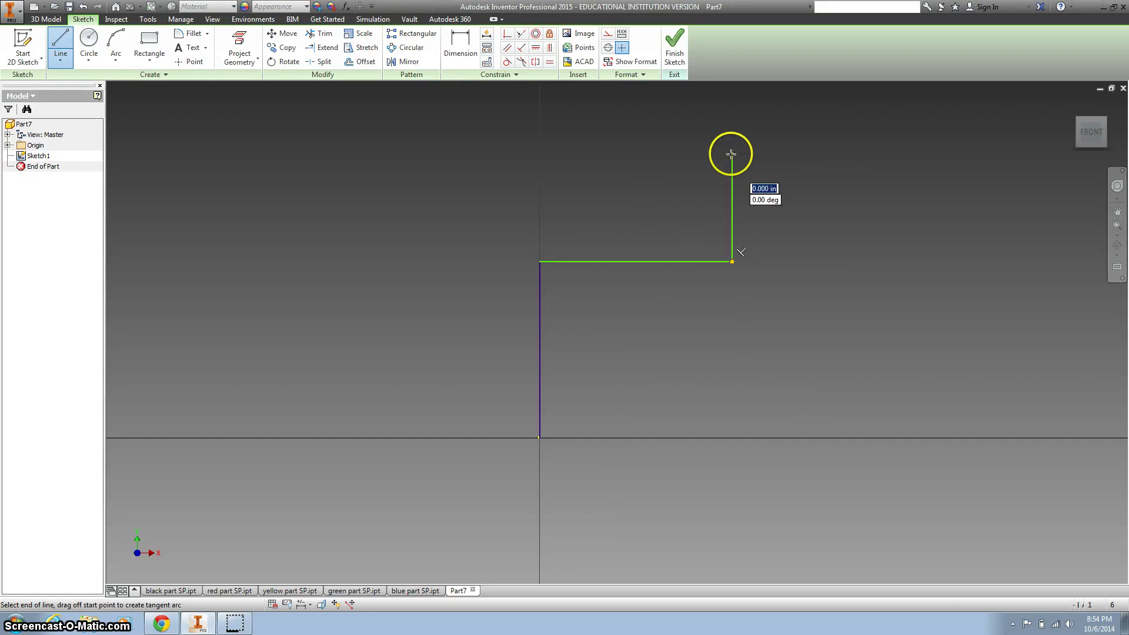
pyautogui.click(895, 144)
pyautogui.click(887, 250)
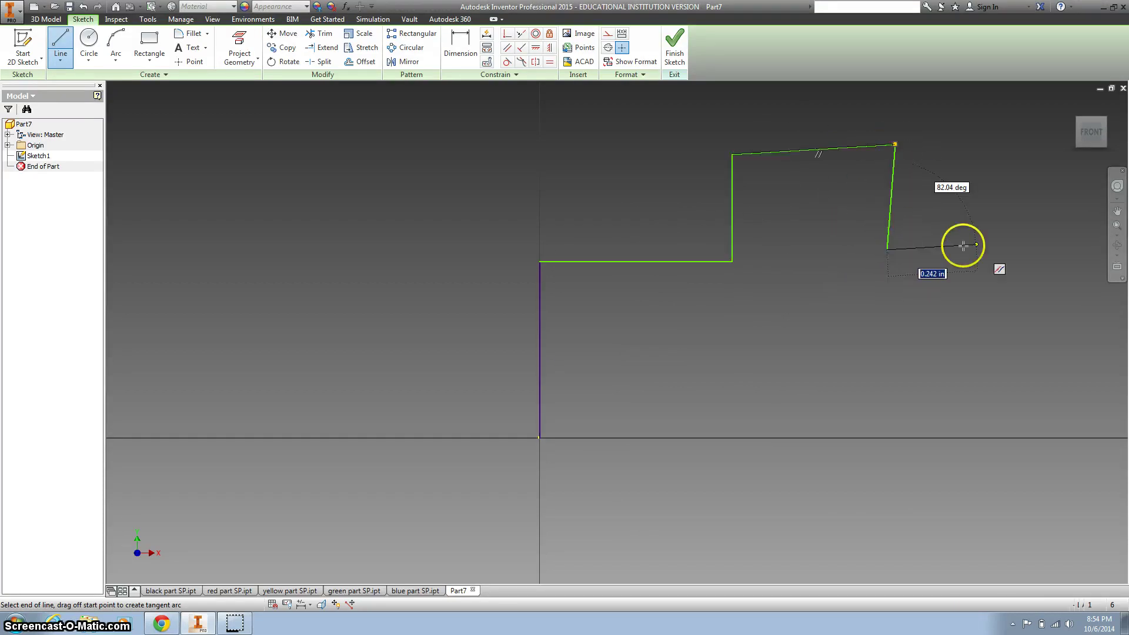
pyautogui.click(1025, 246)
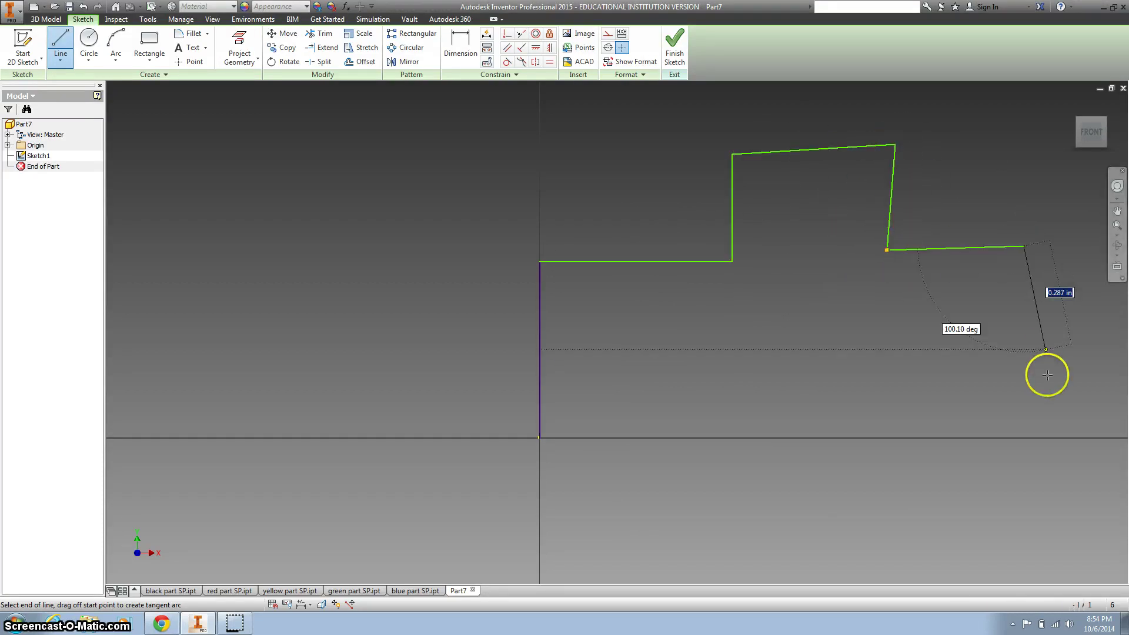
pyautogui.click(1029, 439)
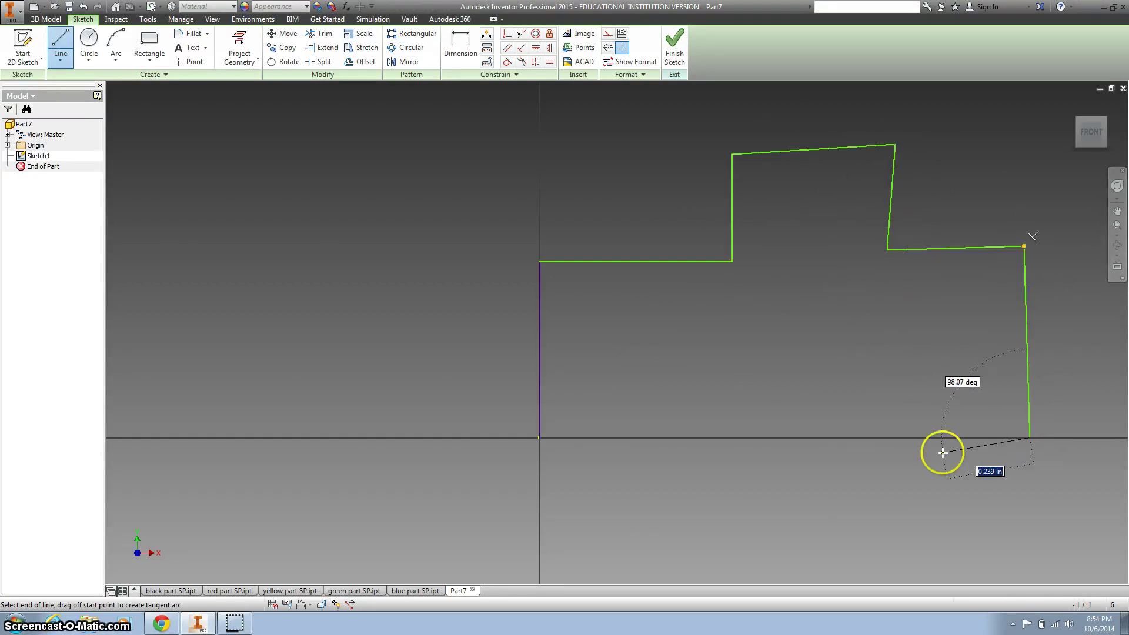
pyautogui.click(540, 438)
# Square up the outline's top, upper vertical and shoulder lines with Perpendicular constraints.
pyautogui.click(521, 47)
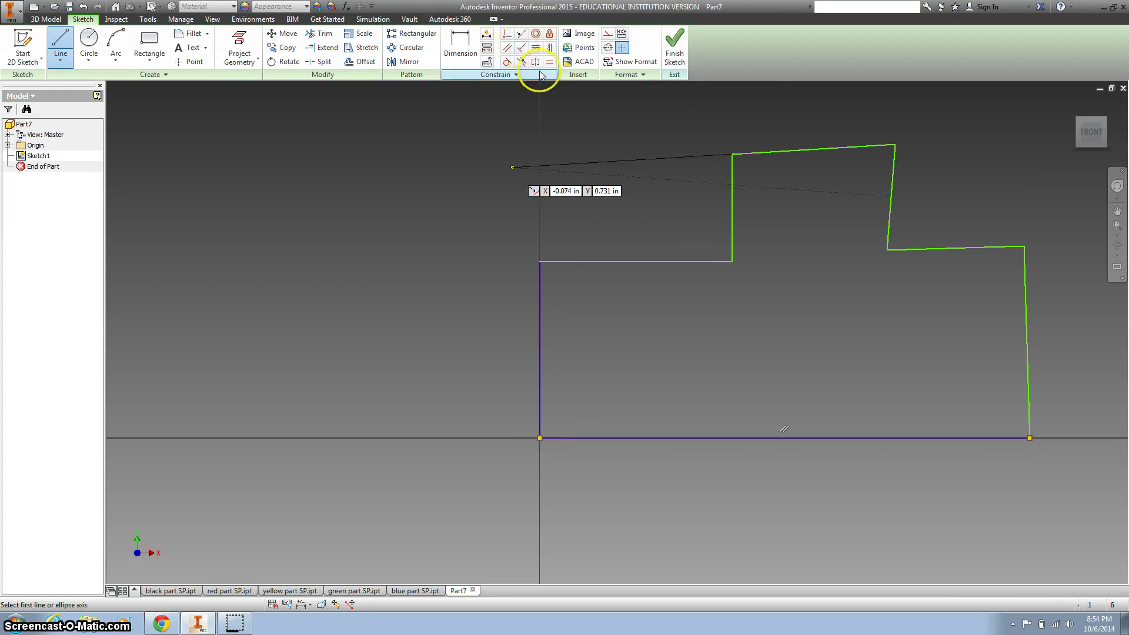
pyautogui.click(692, 261)
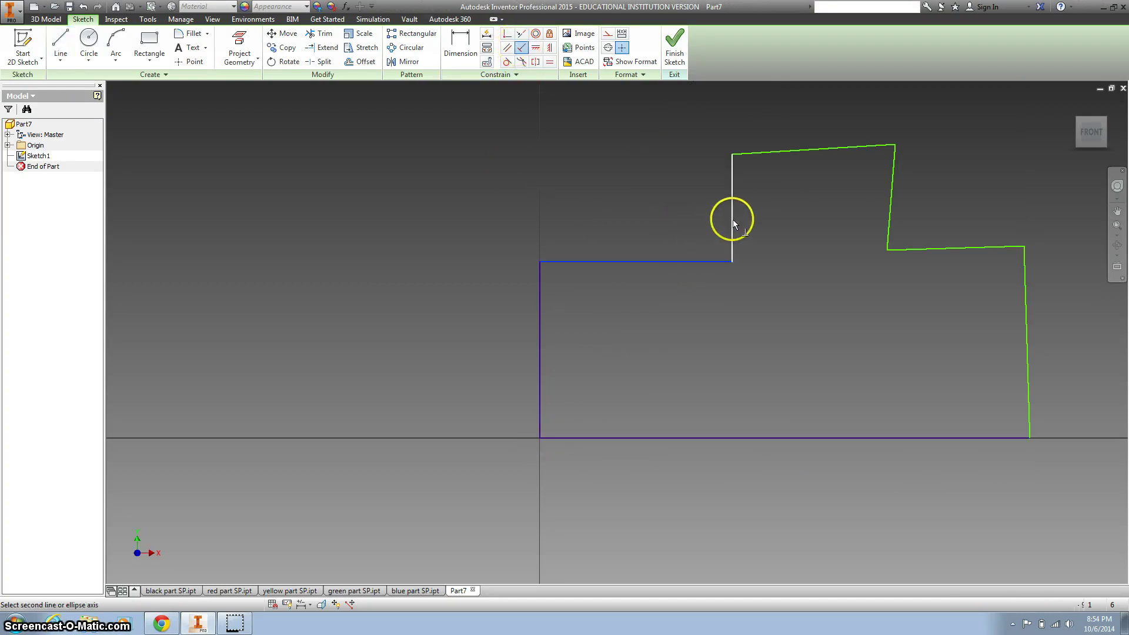
pyautogui.click(733, 203)
pyautogui.press('Escape')
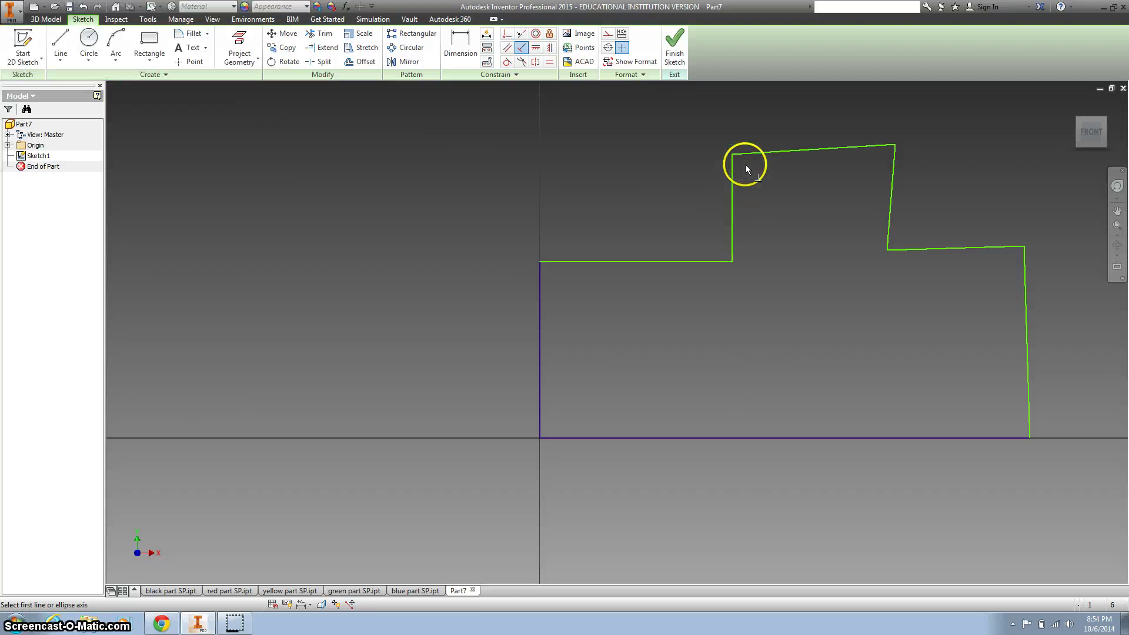
pyautogui.click(757, 154)
pyautogui.click(733, 185)
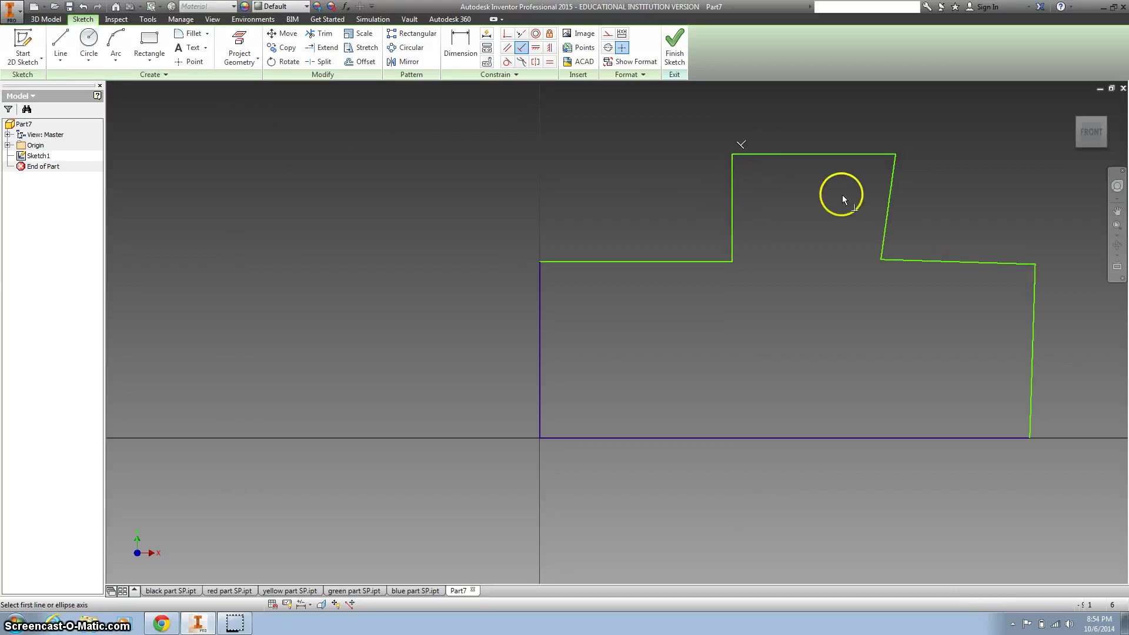
pyautogui.click(869, 154)
pyautogui.click(890, 184)
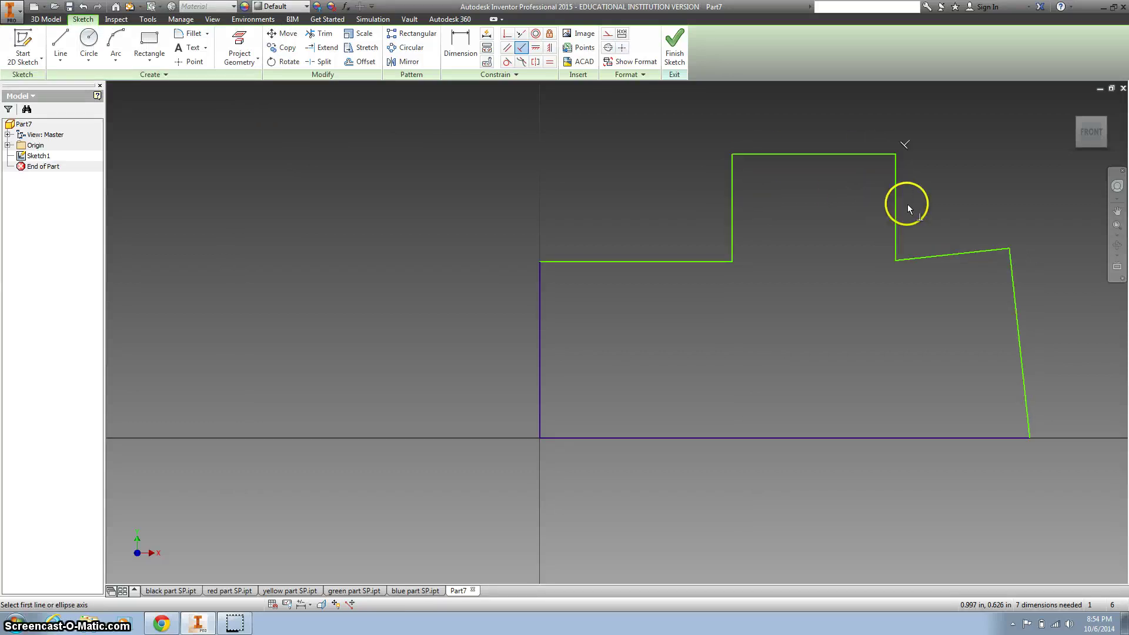
pyautogui.click(896, 237)
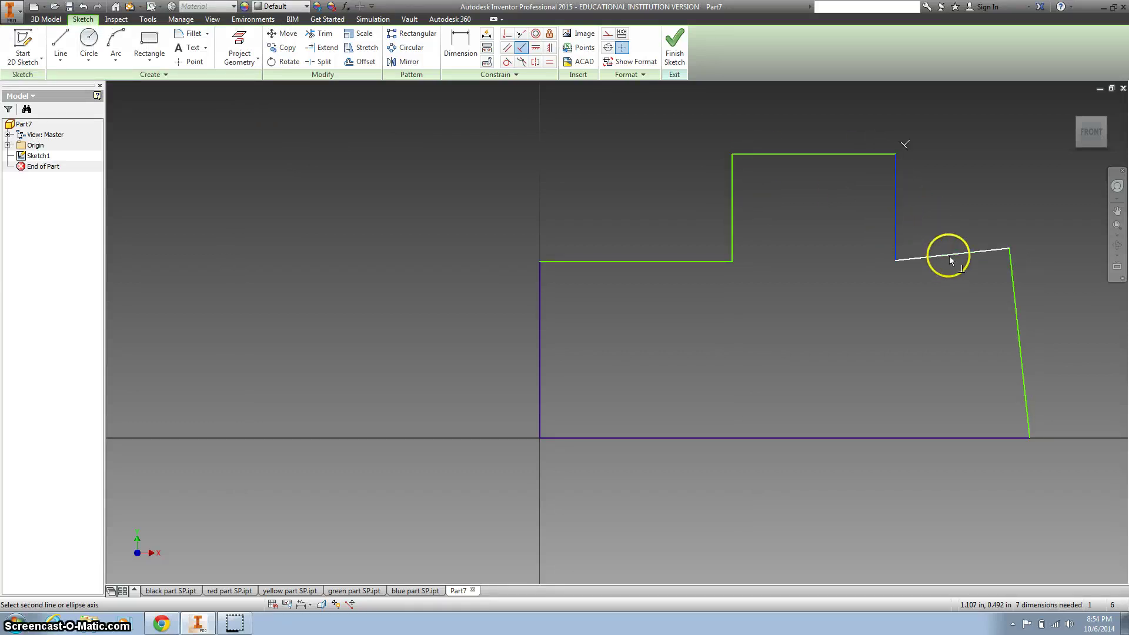
pyautogui.click(949, 256)
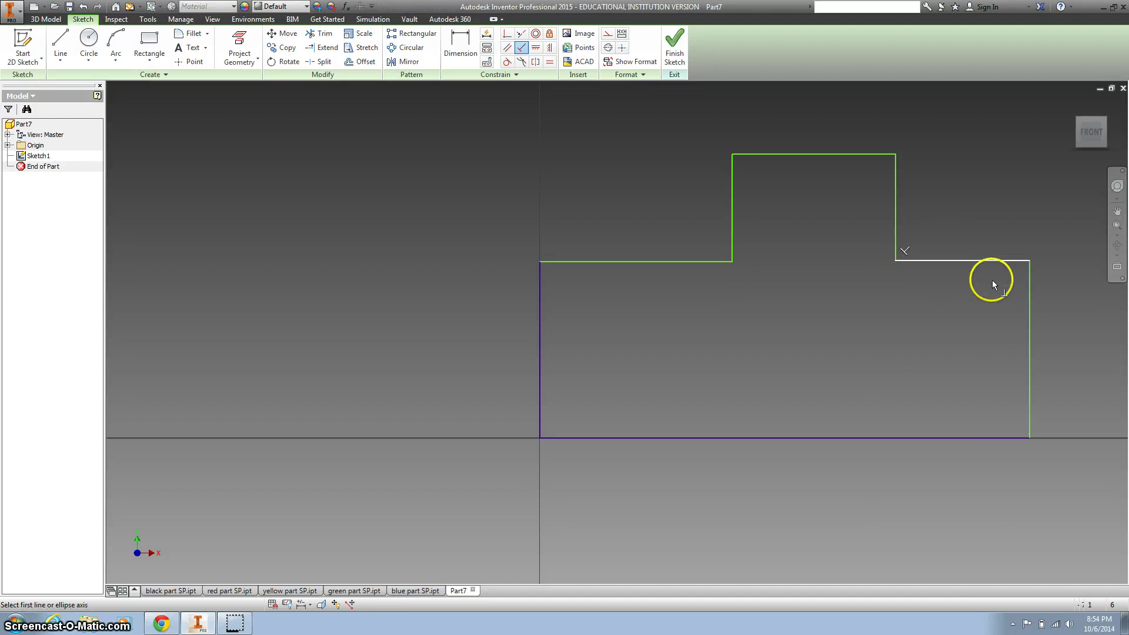
# Make the two upper verticals and the two shoulders equal, cancelling the over-constraining outer-sides equal.
pyautogui.click(549, 62)
pyautogui.click(733, 189)
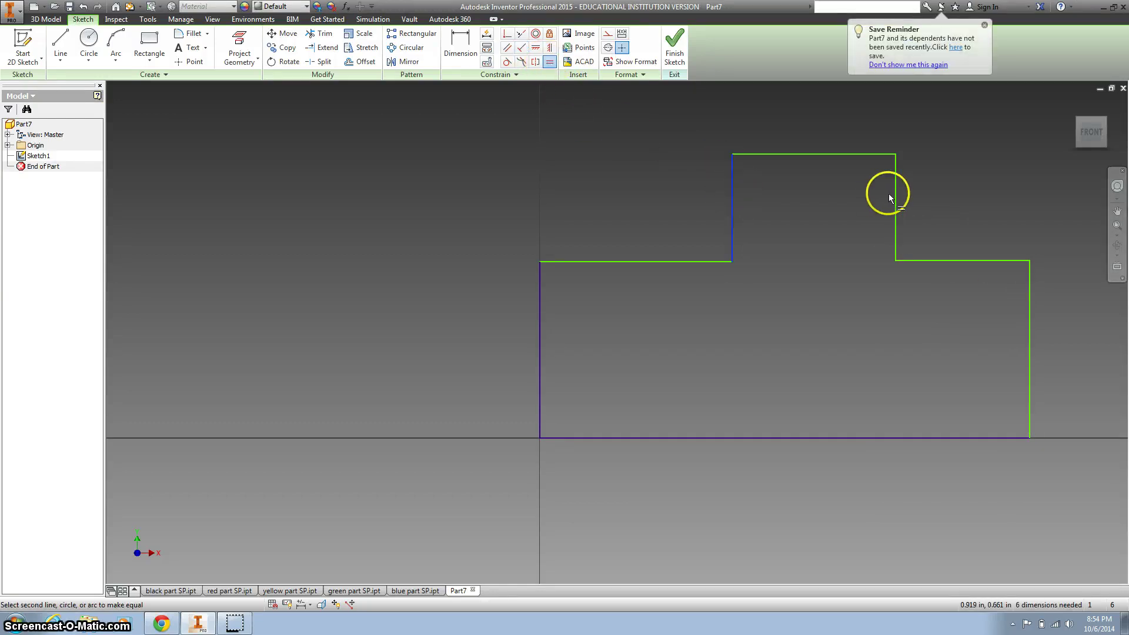
pyautogui.click(896, 194)
pyautogui.click(944, 261)
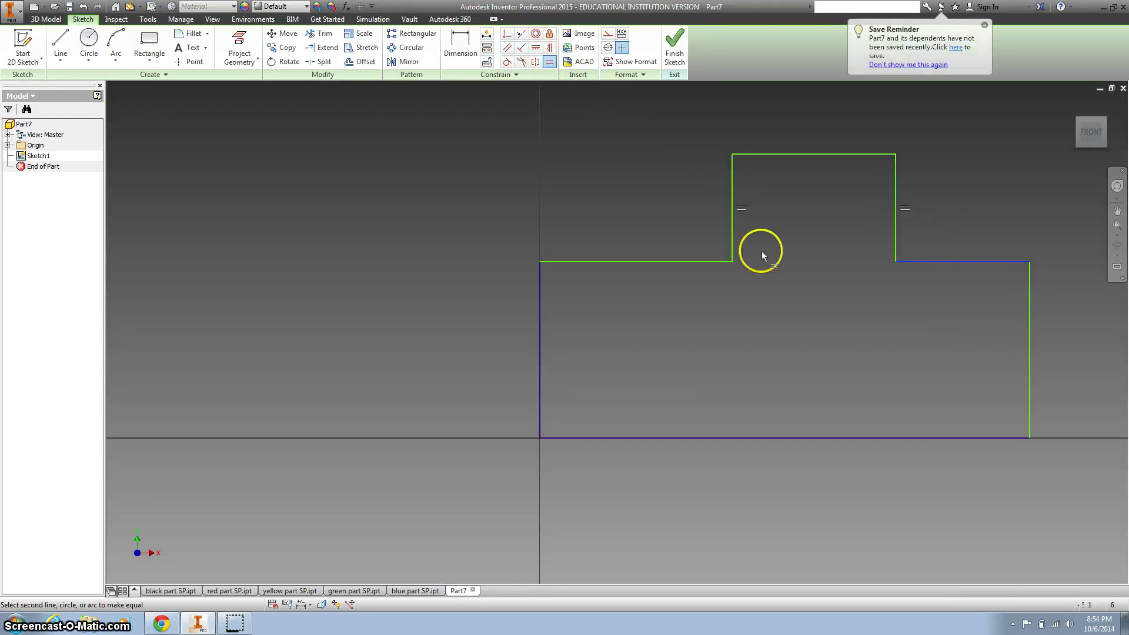
pyautogui.click(695, 261)
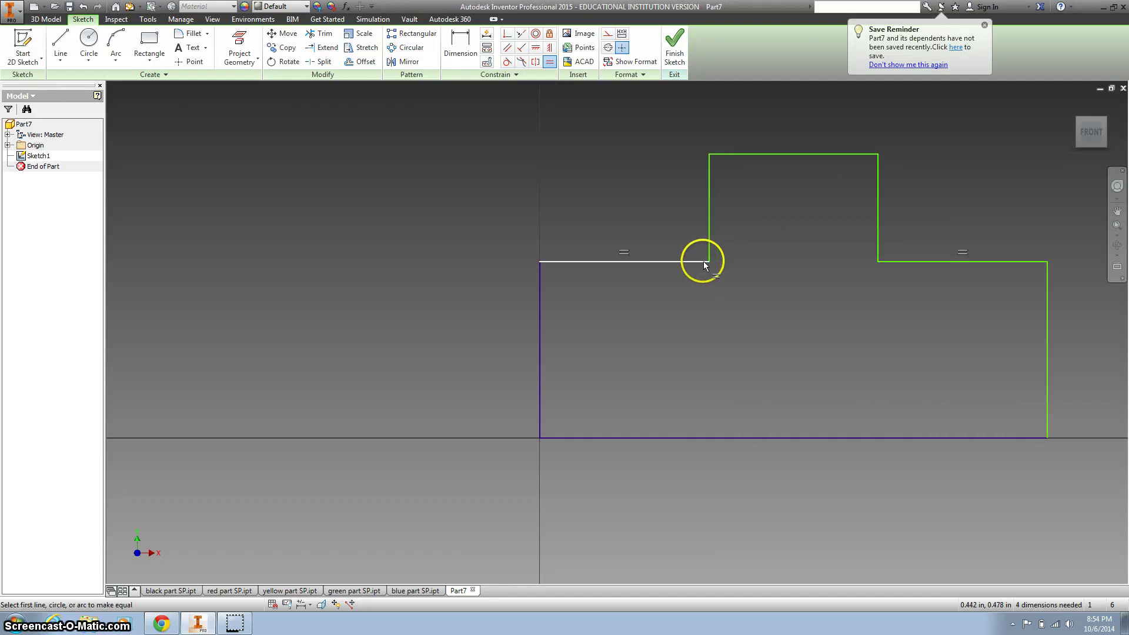
pyautogui.click(1046, 318)
pyautogui.click(539, 322)
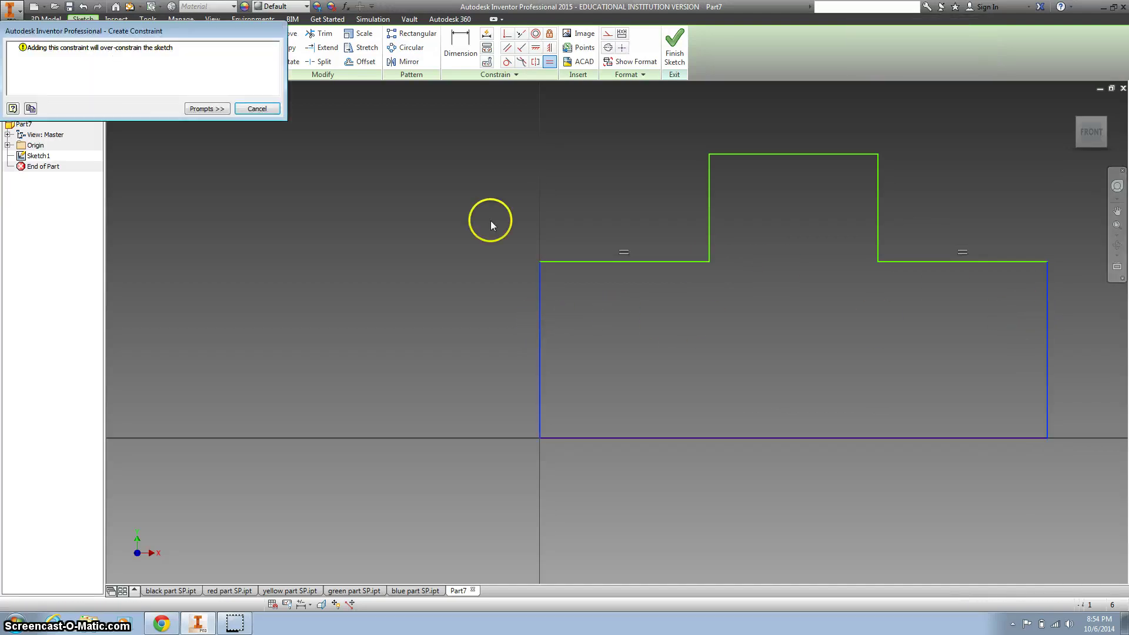
pyautogui.click(257, 108)
# Dimension the left outer side and the short upper line at .75.
pyautogui.click(460, 44)
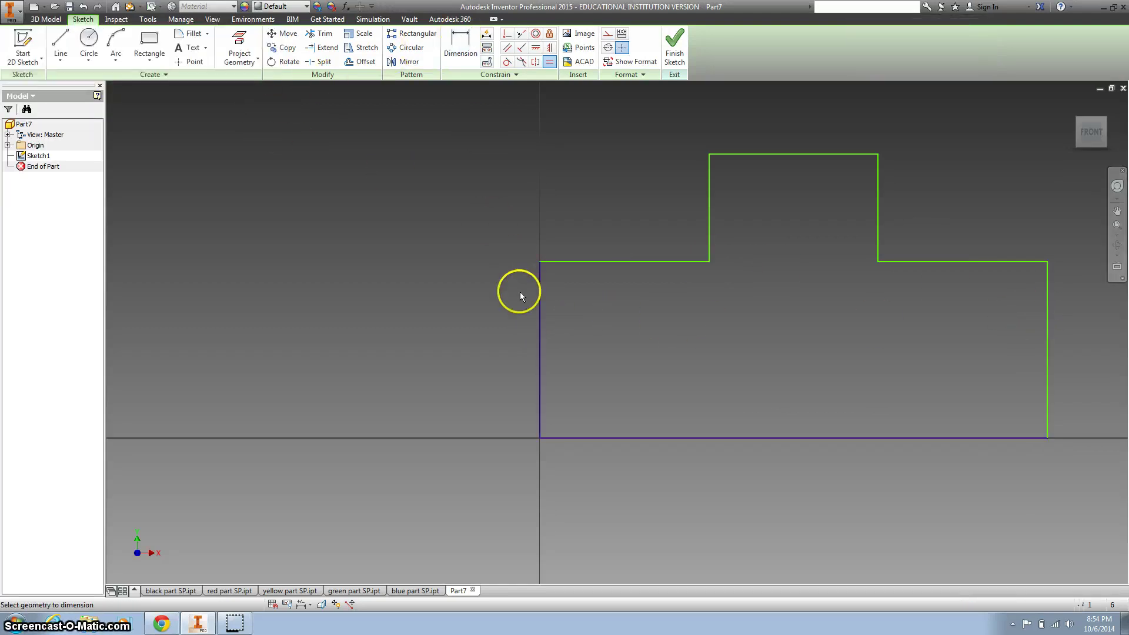
pyautogui.click(539, 321)
pyautogui.click(411, 319)
pyautogui.write('.')
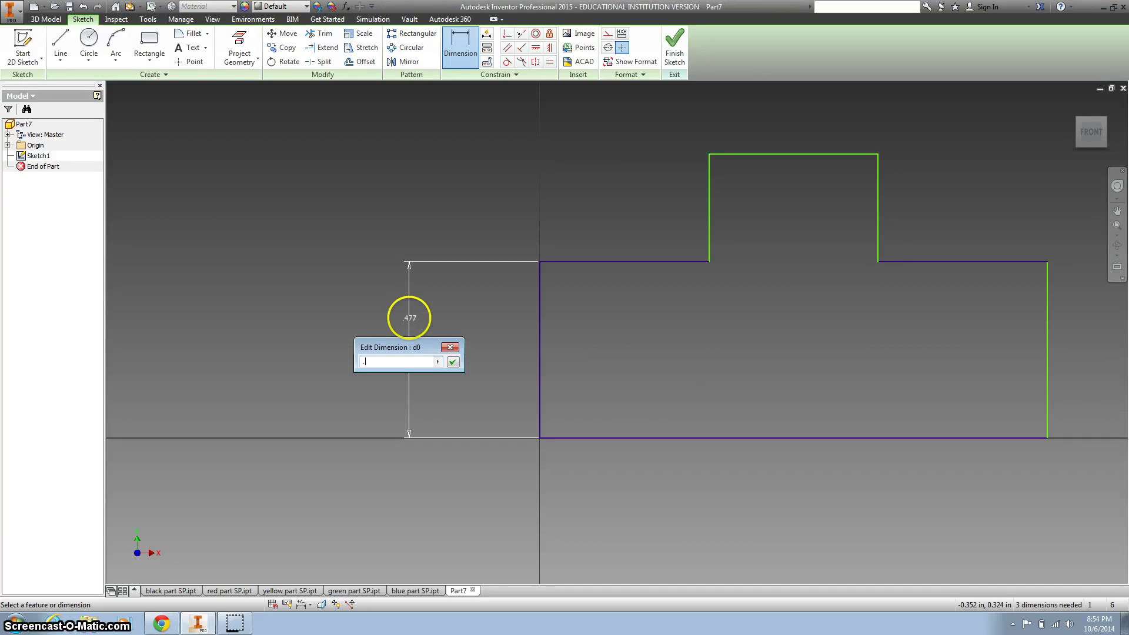
pyautogui.write('75')
pyautogui.press('Return')
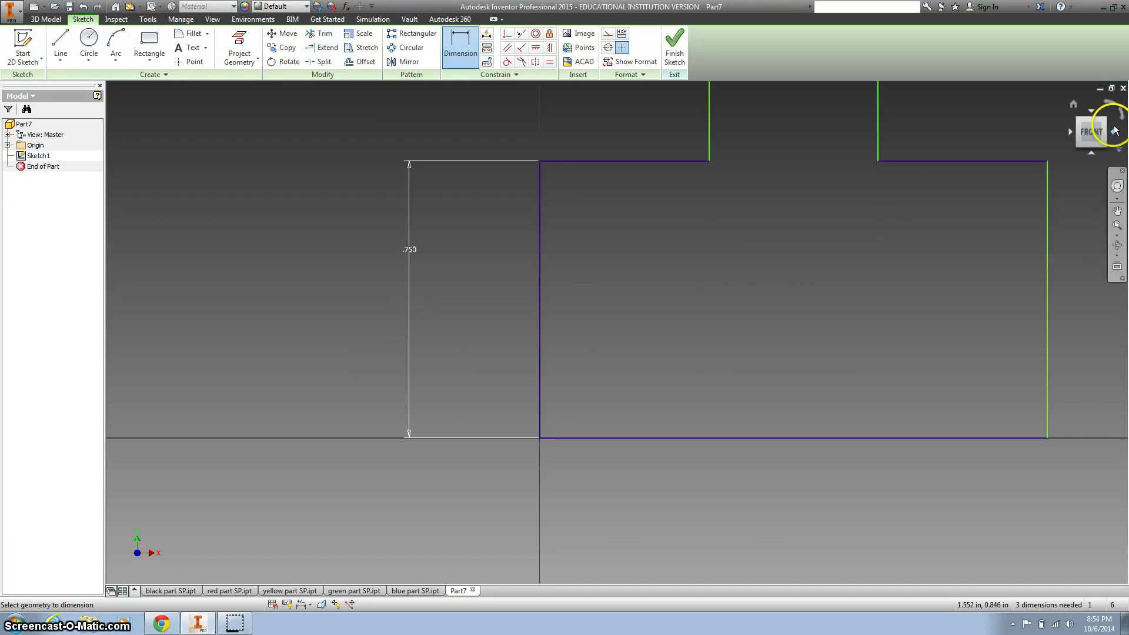
pyautogui.click(1073, 104)
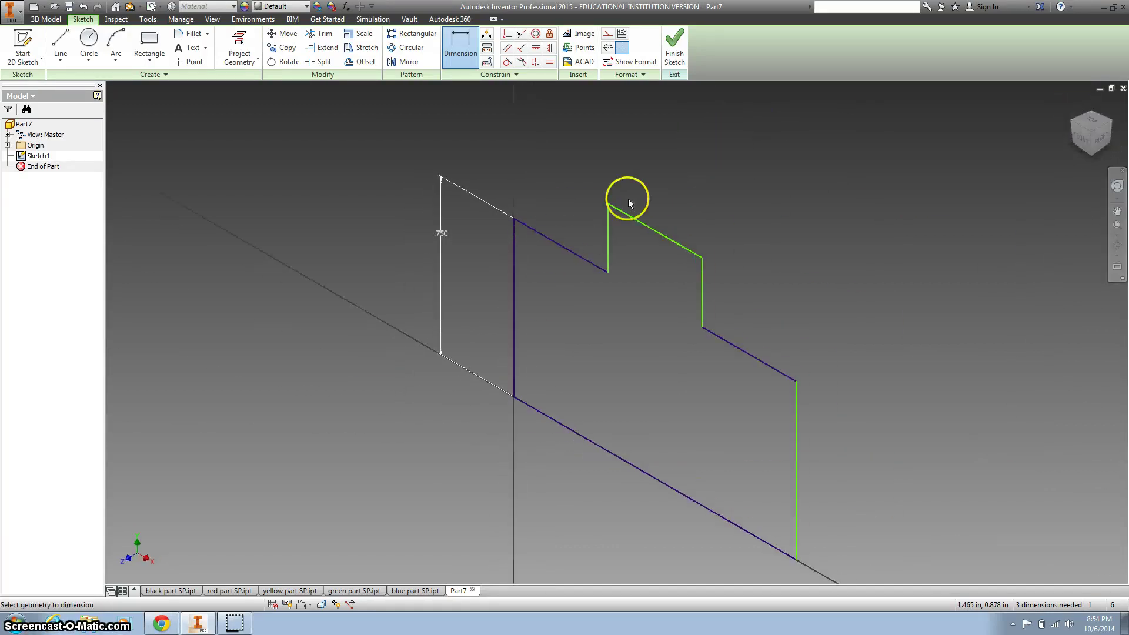
pyautogui.click(566, 249)
pyautogui.click(573, 206)
pyautogui.write('.7')
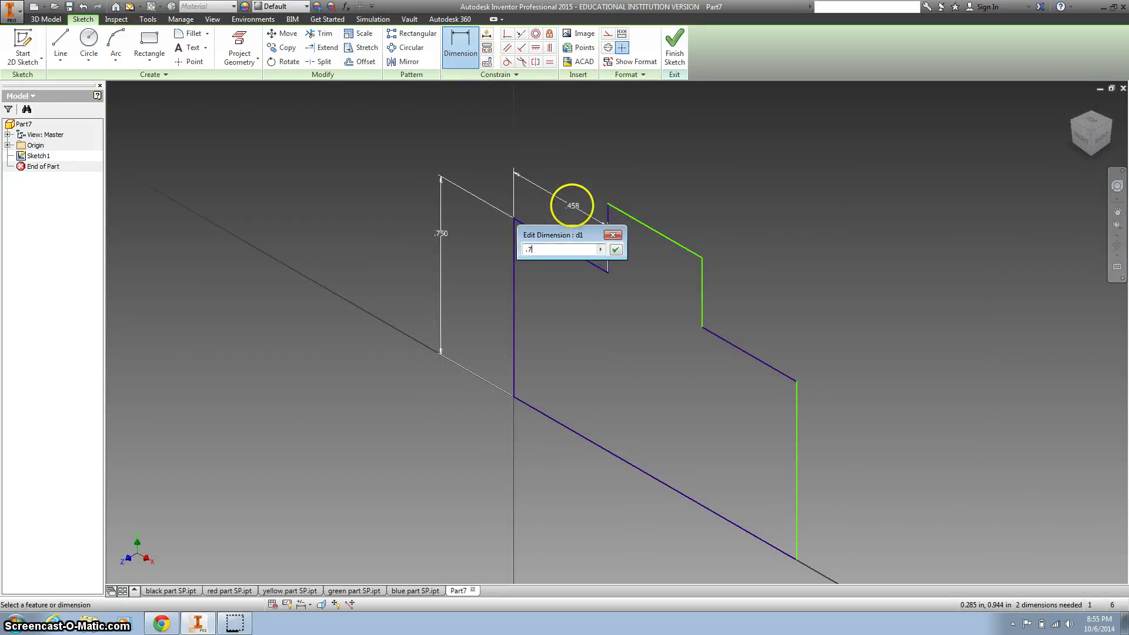
pyautogui.write('5')
pyautogui.press('Return')
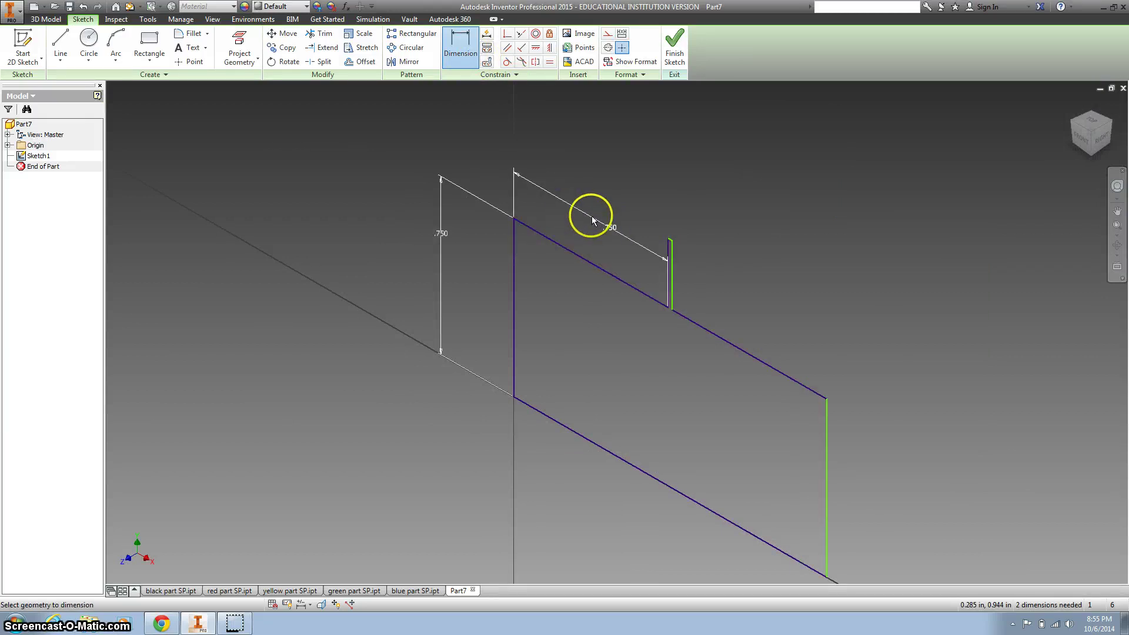
# Dimension the short vertical and top step at .750, view Front, and cancel the over-constraining bottom dimension.
pyautogui.click(671, 246)
pyautogui.click(630, 233)
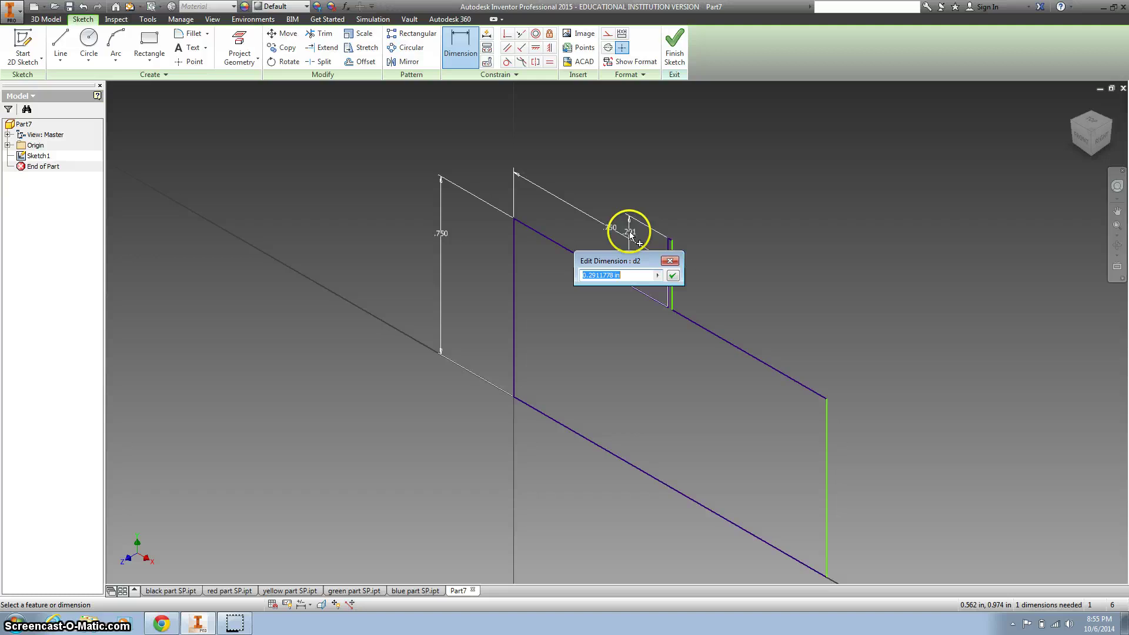
pyautogui.write('.75')
pyautogui.press('Return')
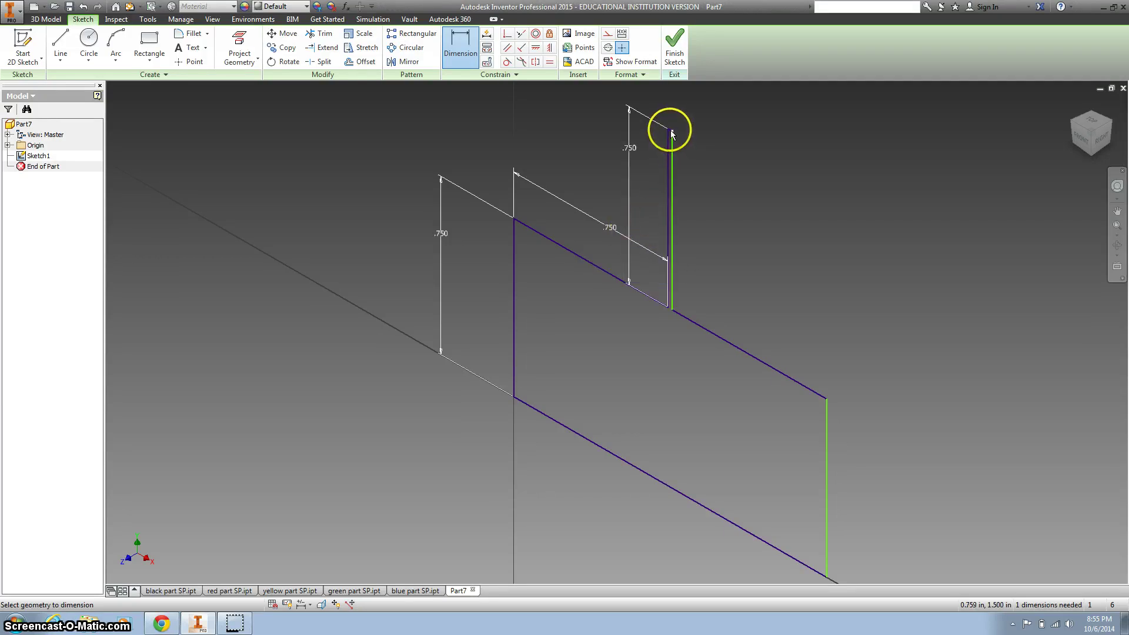
pyautogui.scroll(-3, 670, 129)
pyautogui.scroll(5, 672, 130)
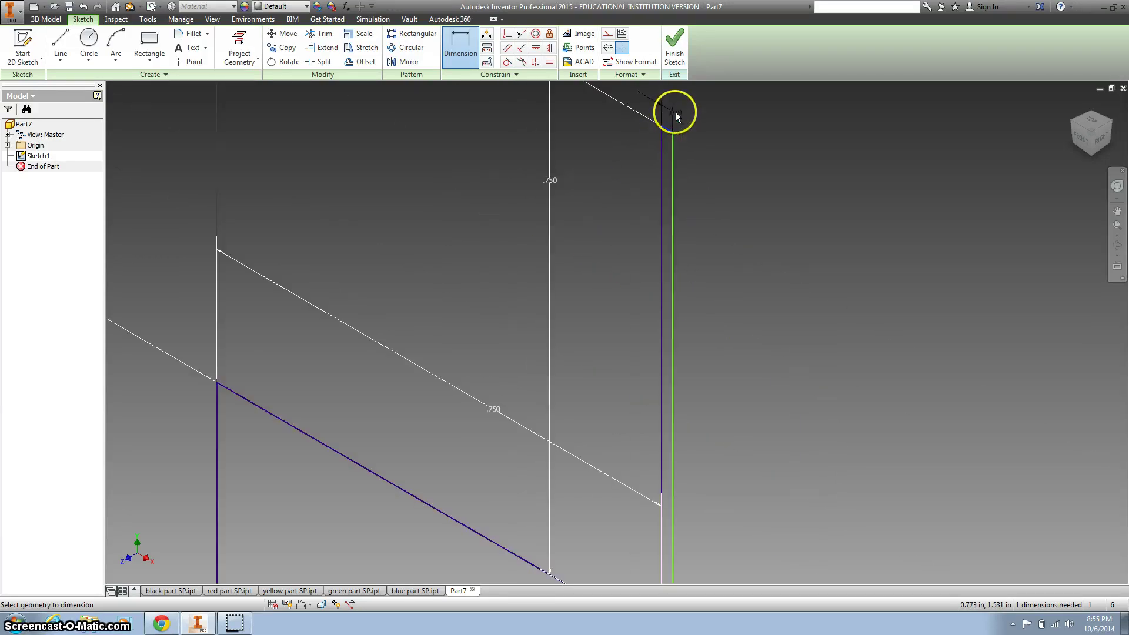
pyautogui.click(676, 112)
pyautogui.write('.')
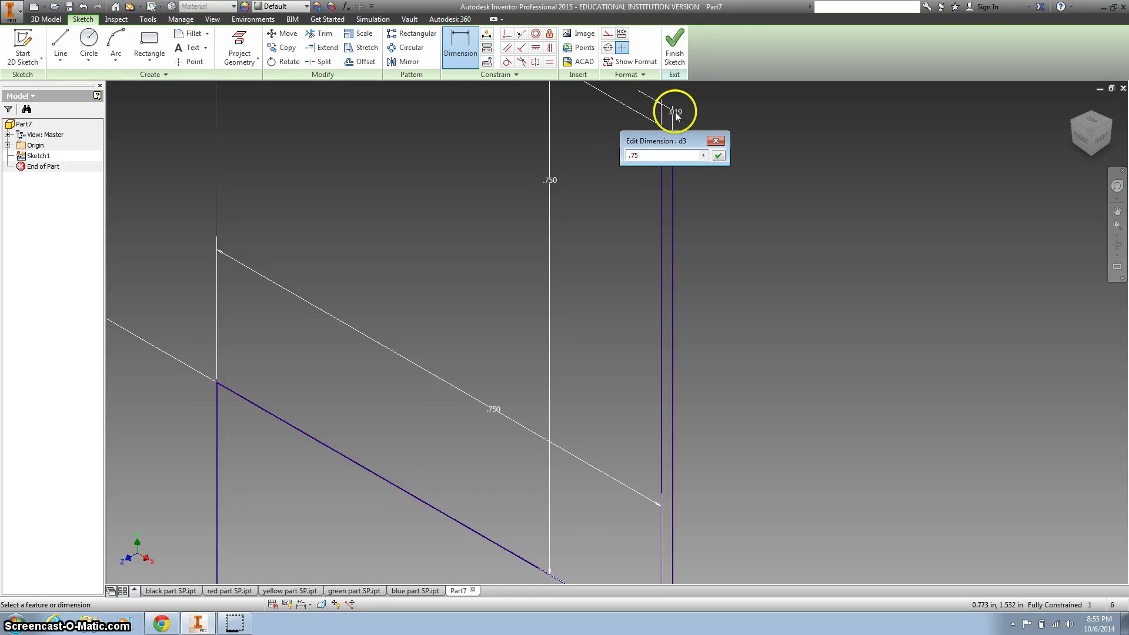
pyautogui.write('75')
pyautogui.press('Return')
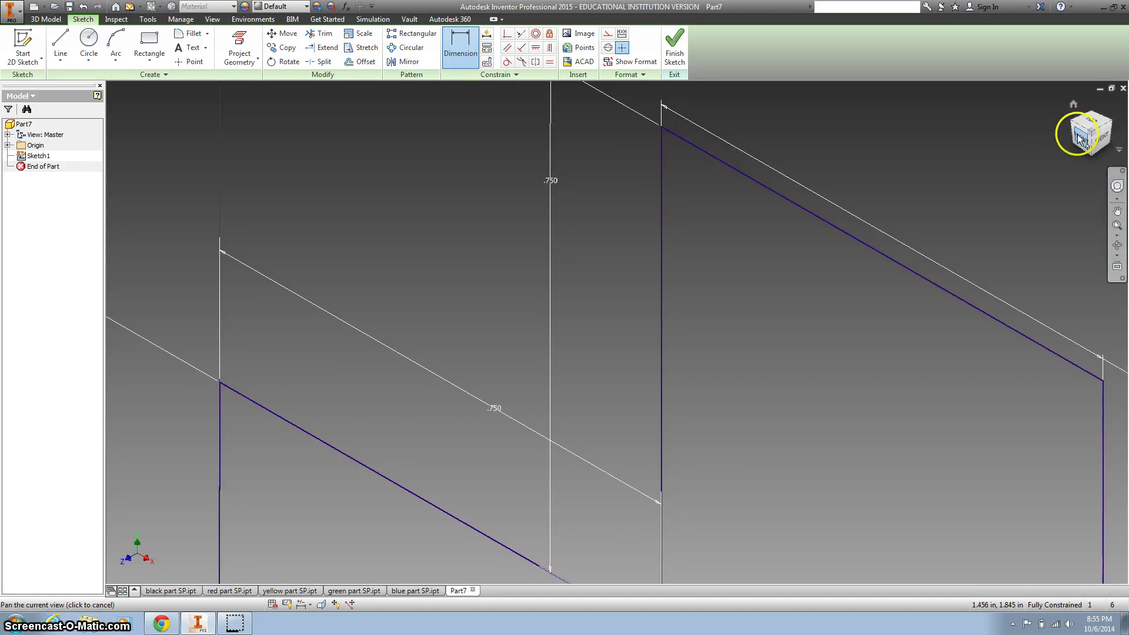
pyautogui.click(1081, 140)
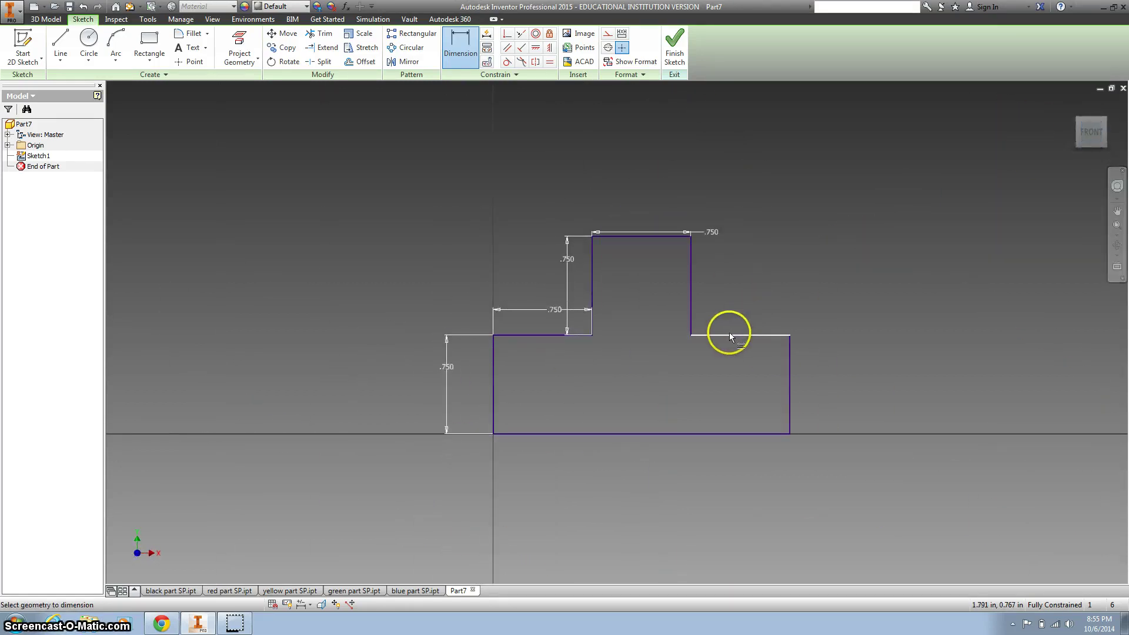
pyautogui.click(648, 434)
pyautogui.click(640, 499)
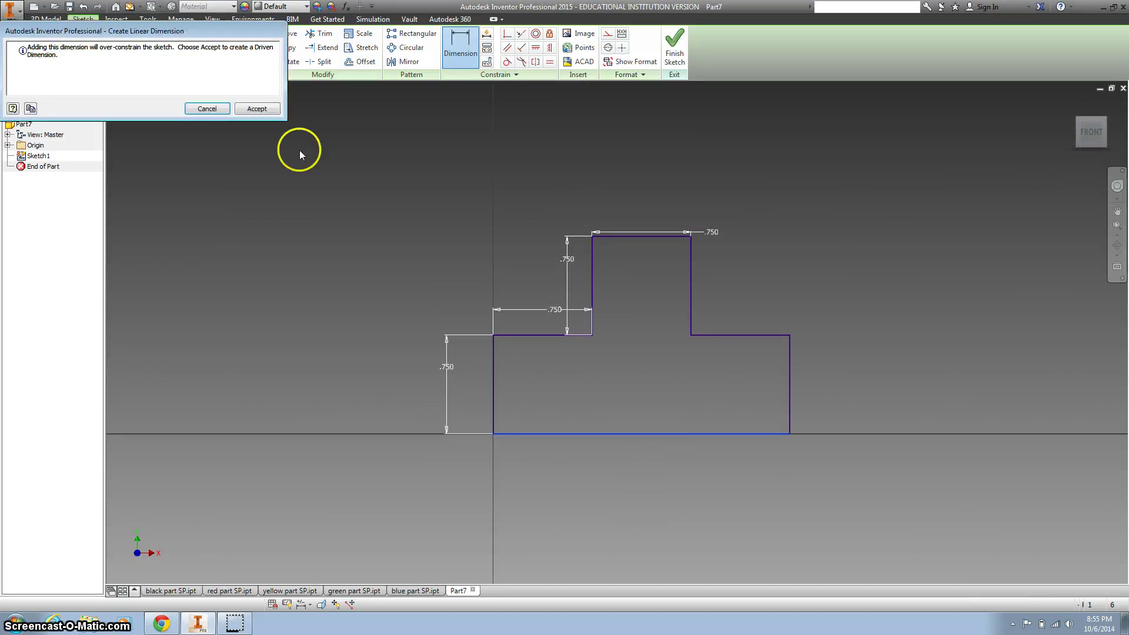
pyautogui.click(206, 108)
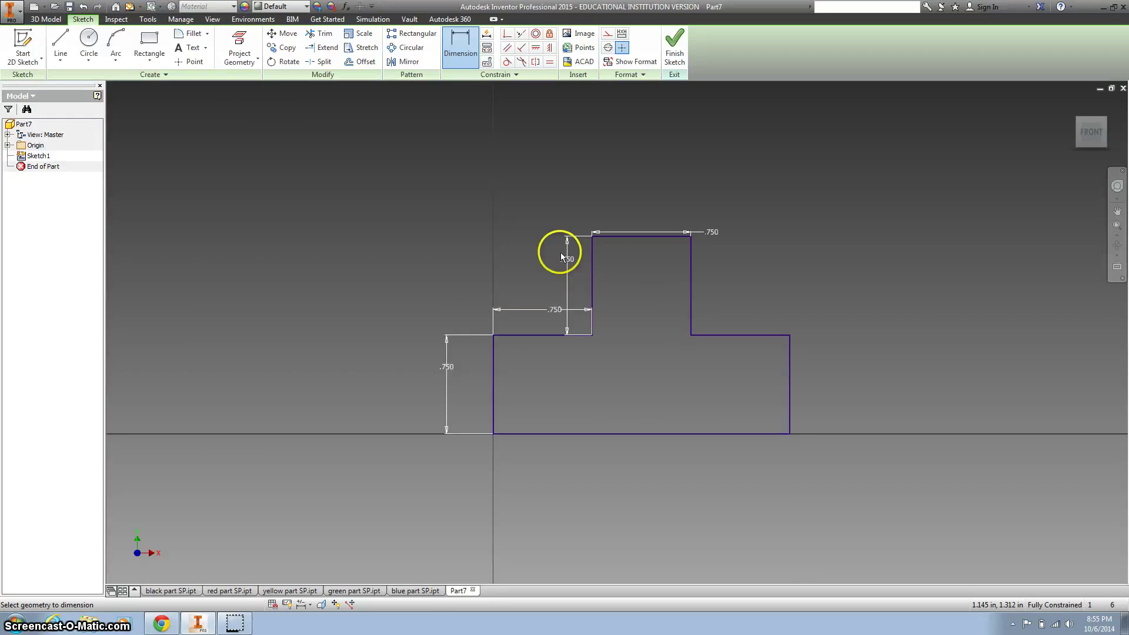
# Finish the sketch and extrude the stepped profile 0.75 in as Extrusion1.
pyautogui.click(677, 49)
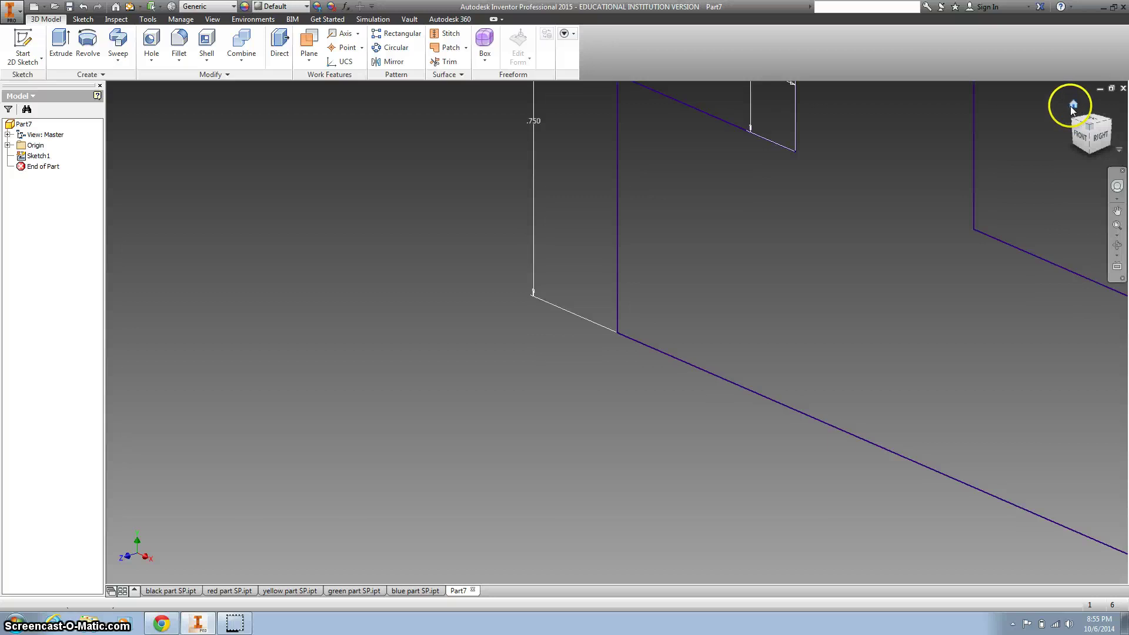
pyautogui.click(1070, 110)
pyautogui.click(58, 43)
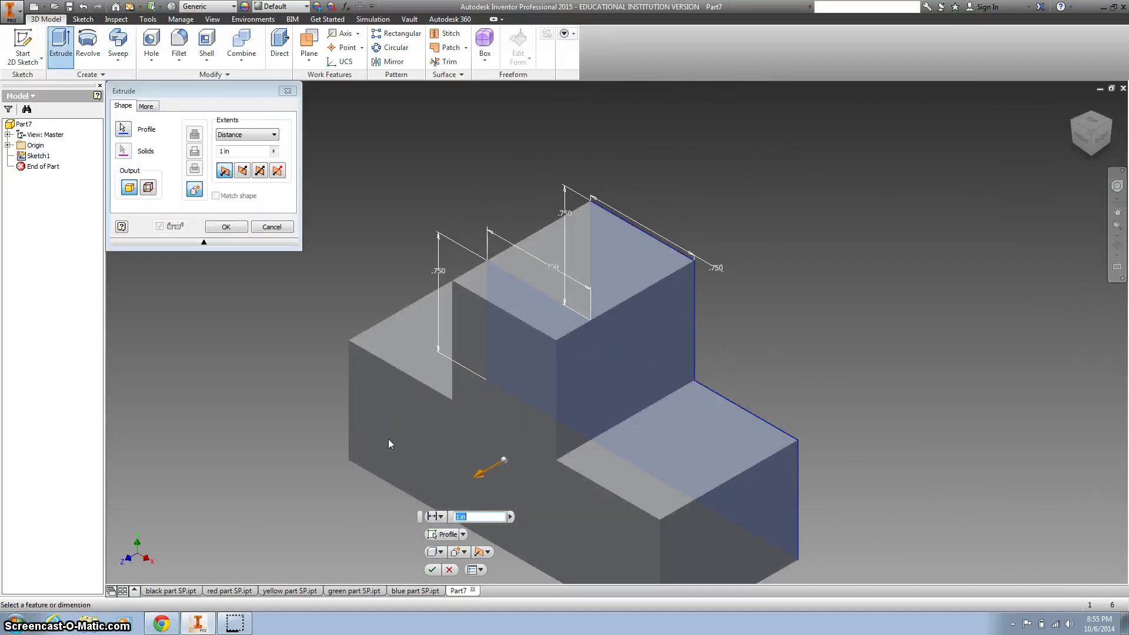
pyautogui.write('.75')
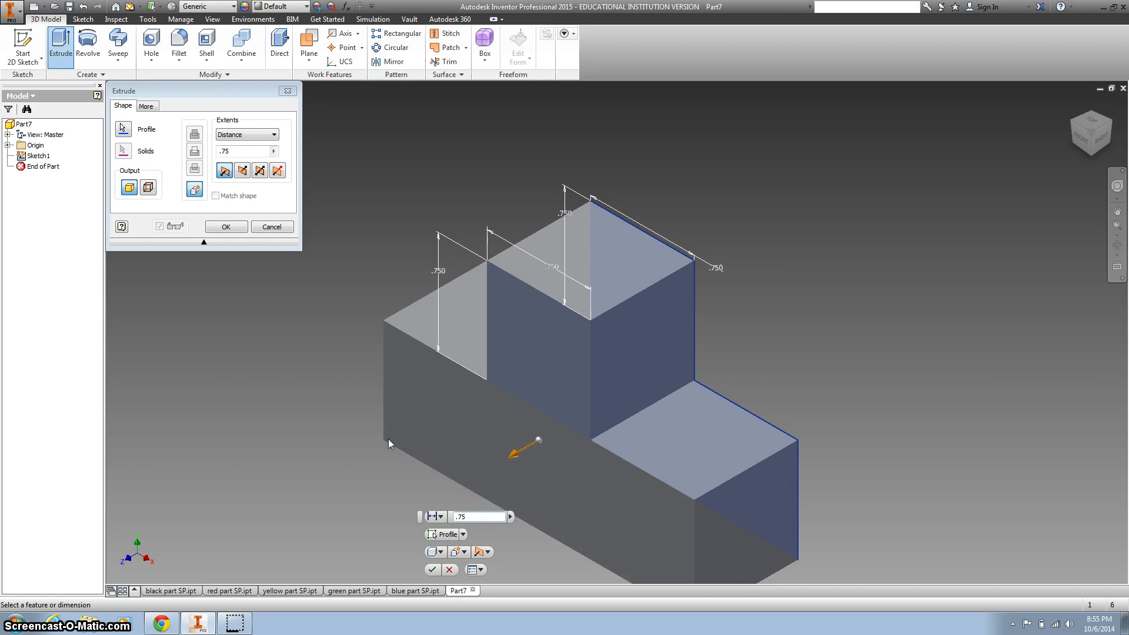
pyautogui.press('Return')
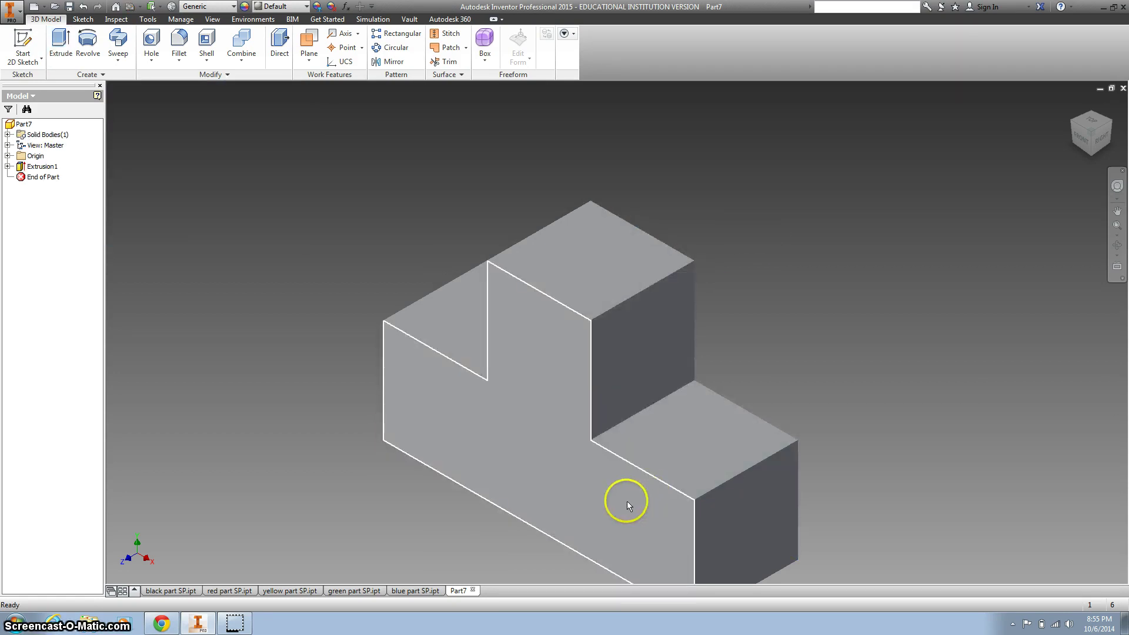
# Start a sketch on the block's front face and project the face outline into it.
pyautogui.click(626, 492)
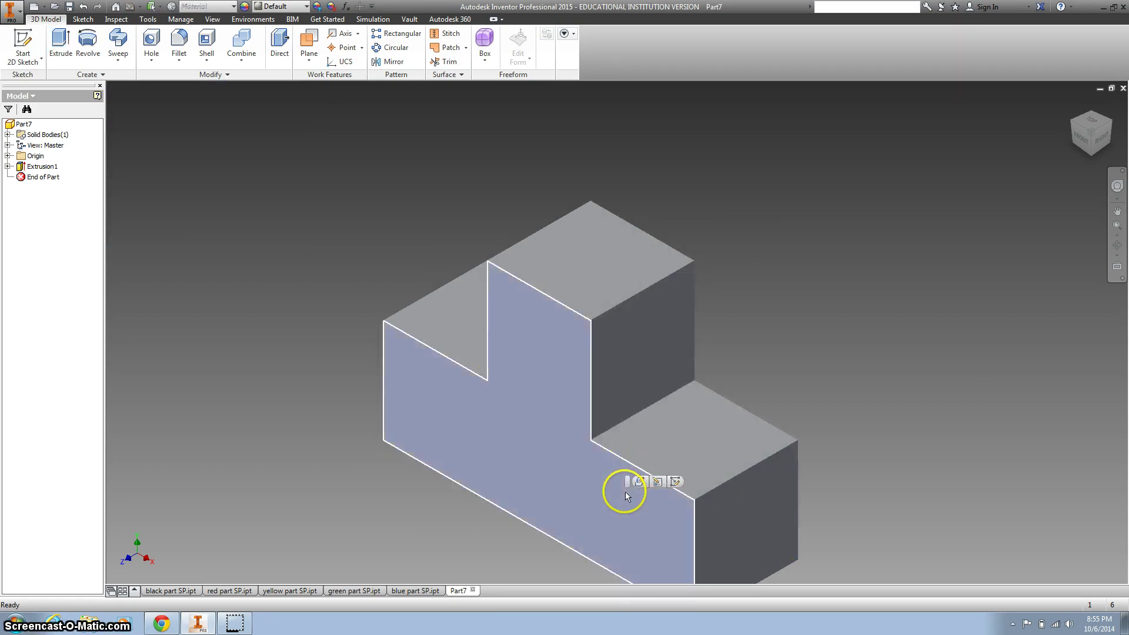
pyautogui.click(674, 481)
pyautogui.click(246, 41)
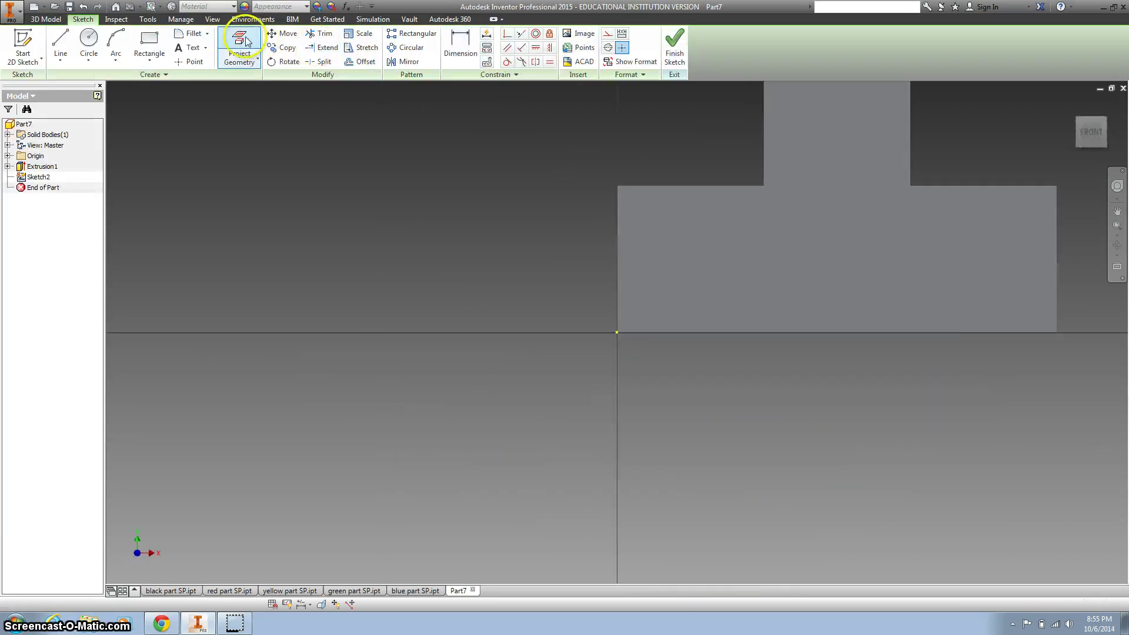
pyautogui.click(990, 241)
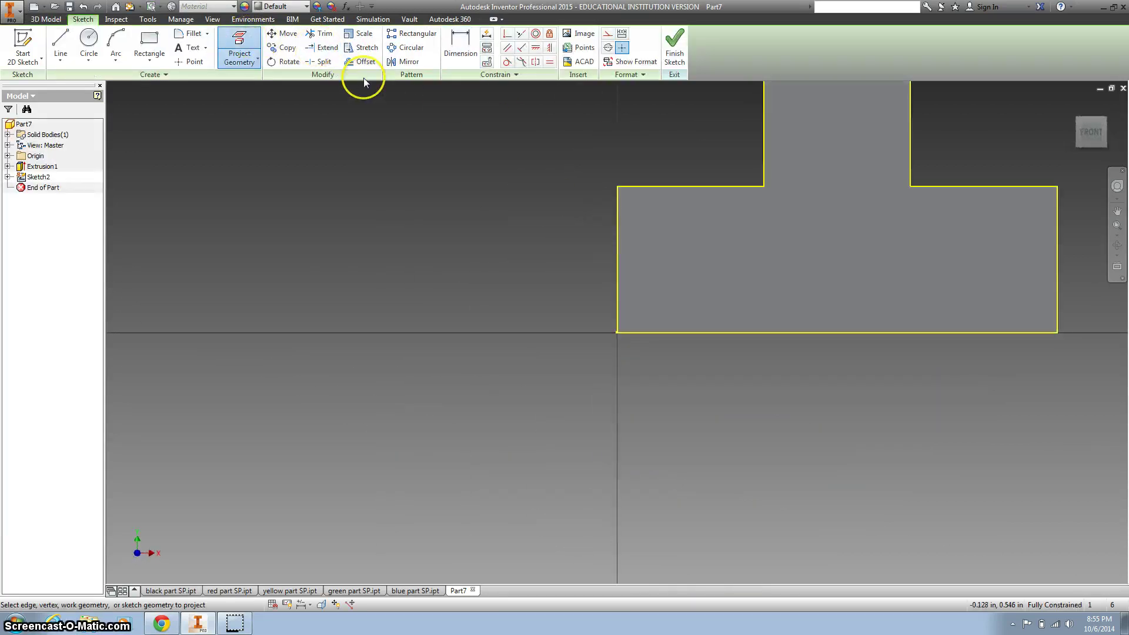
# Draw a .750 × .750 square rectangle anchored on the projected outline.
pyautogui.click(149, 44)
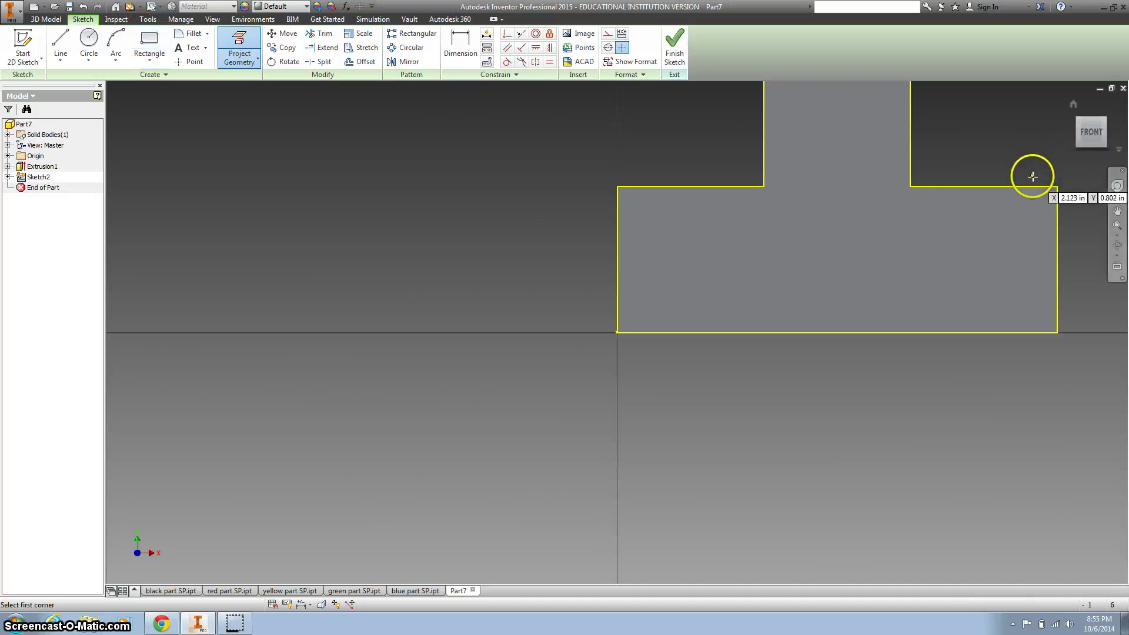
pyautogui.click(1057, 186)
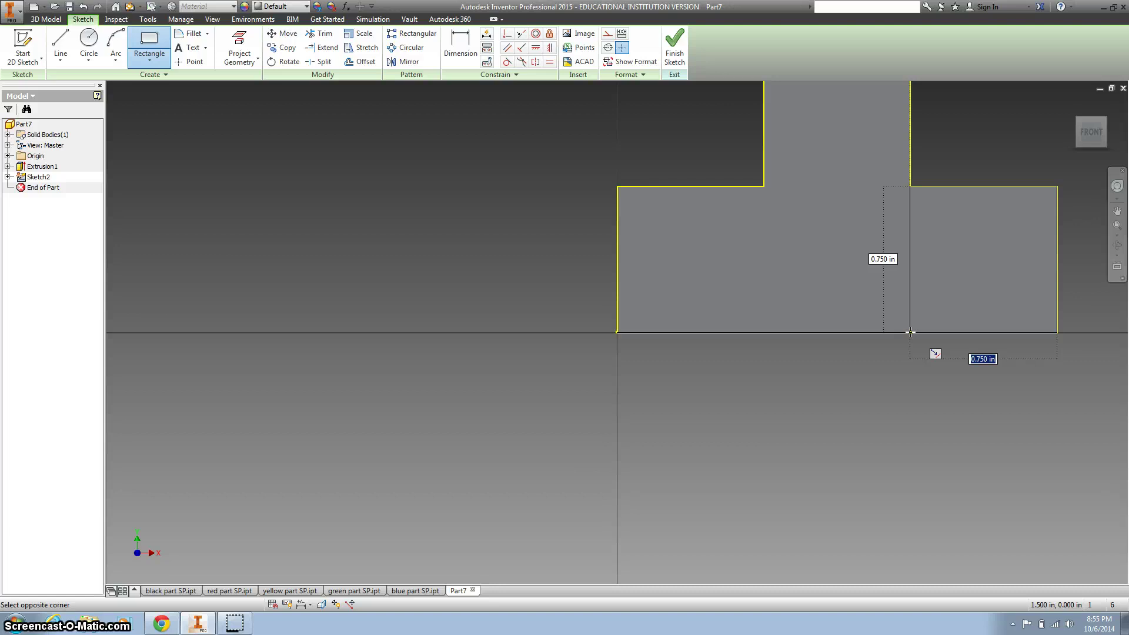
pyautogui.press('Tab')
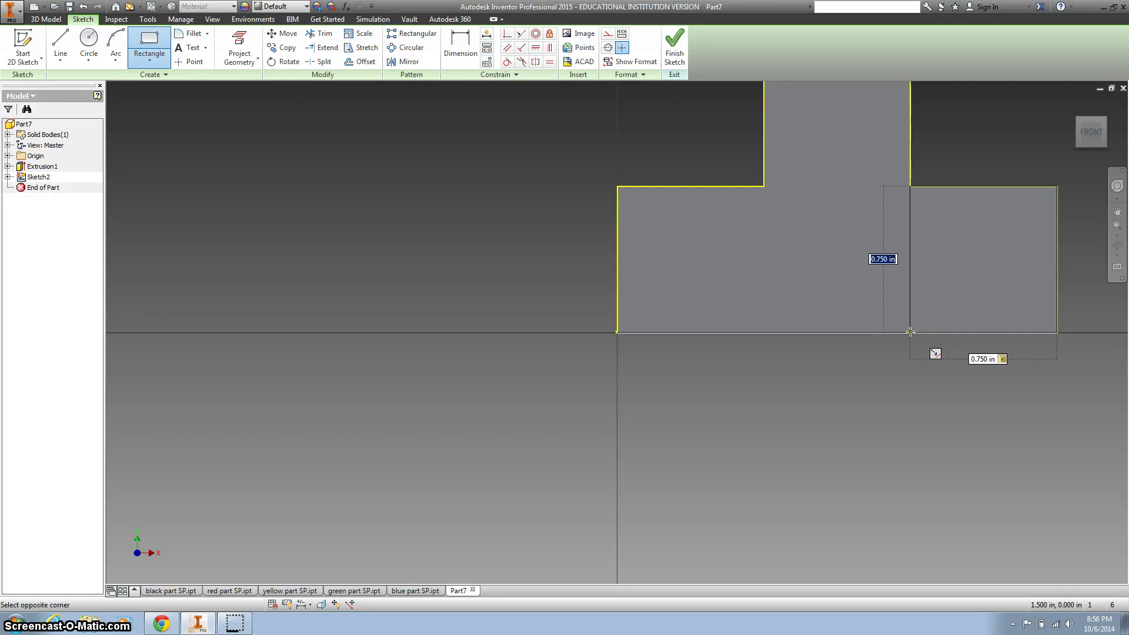
pyautogui.write('.75')
pyautogui.press('Return')
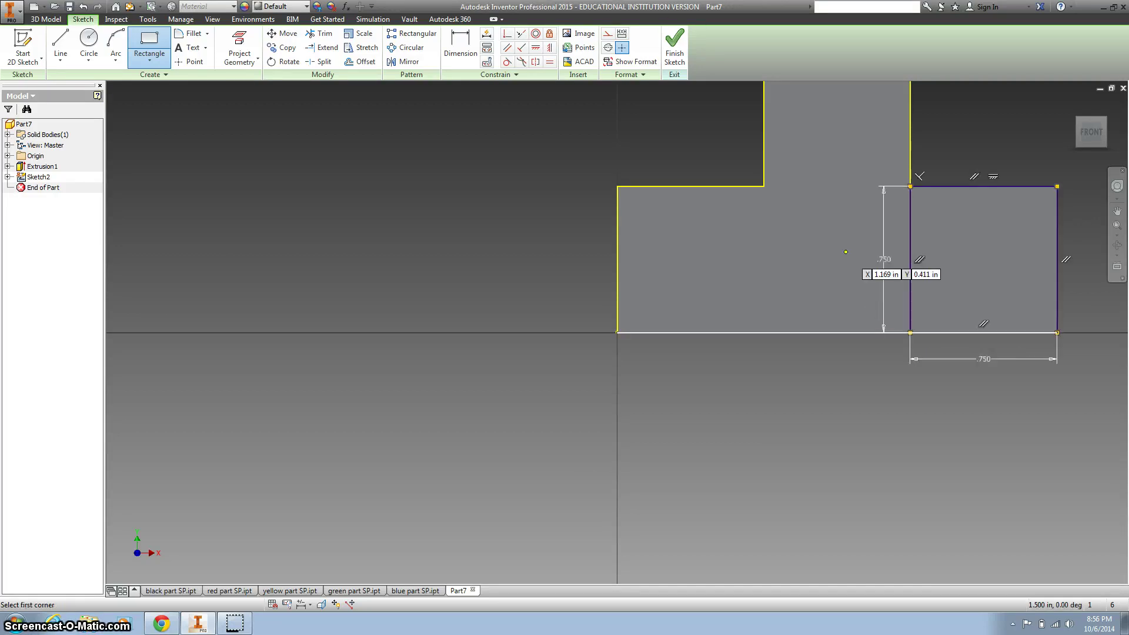
# Finish Sketch2 and extrude the .750 square 0.75 in as Extrusion2, then return to Home view.
pyautogui.click(674, 44)
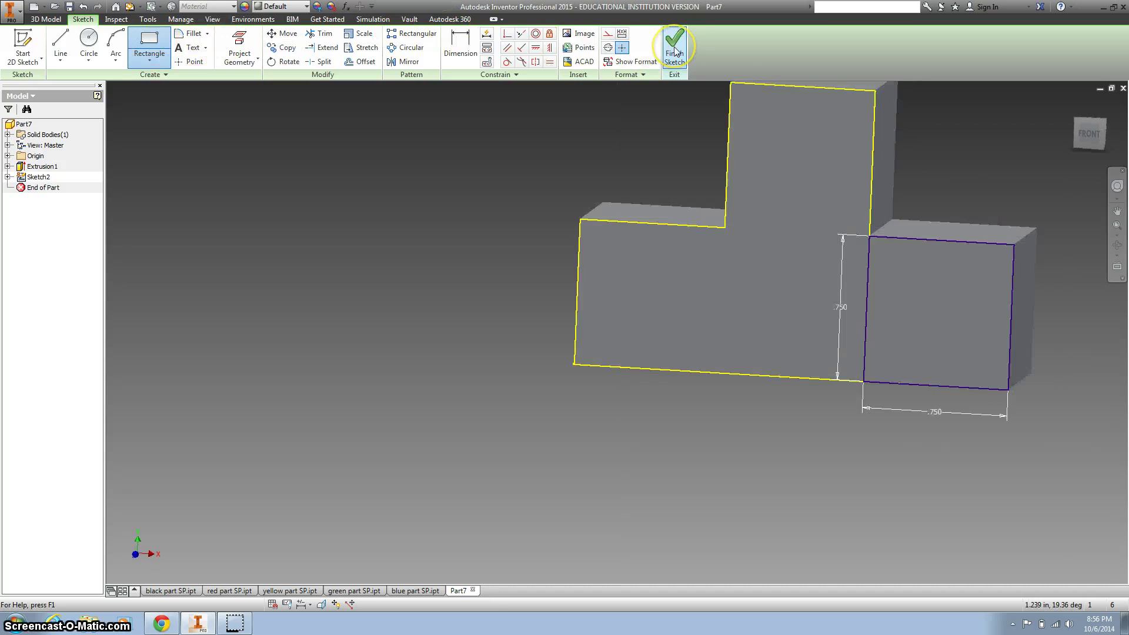
pyautogui.click(60, 44)
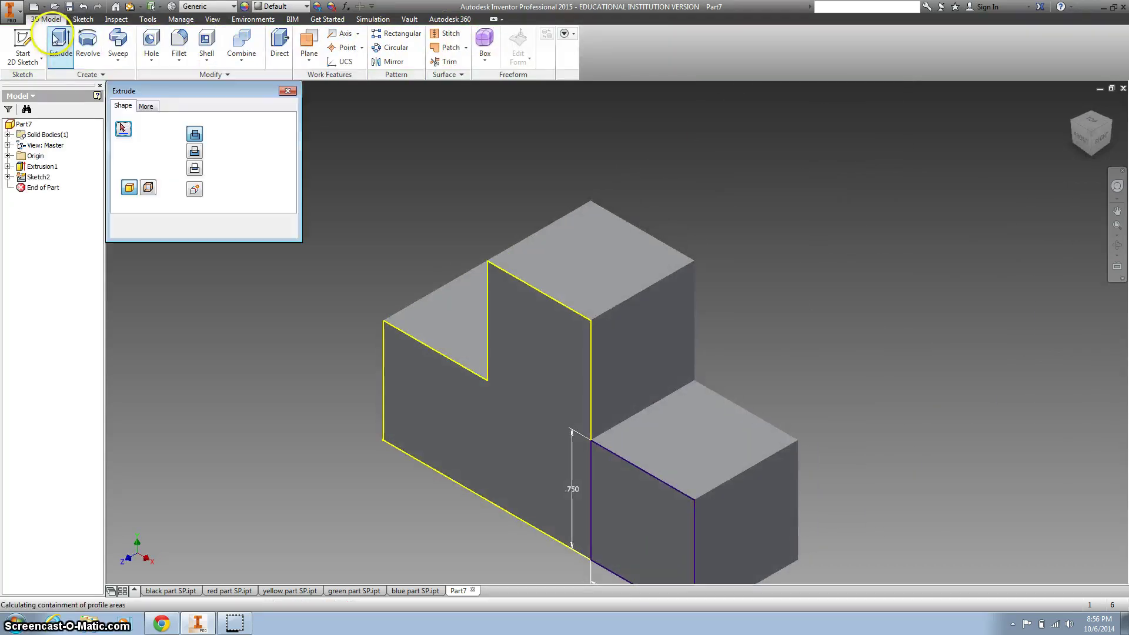
pyautogui.click(616, 503)
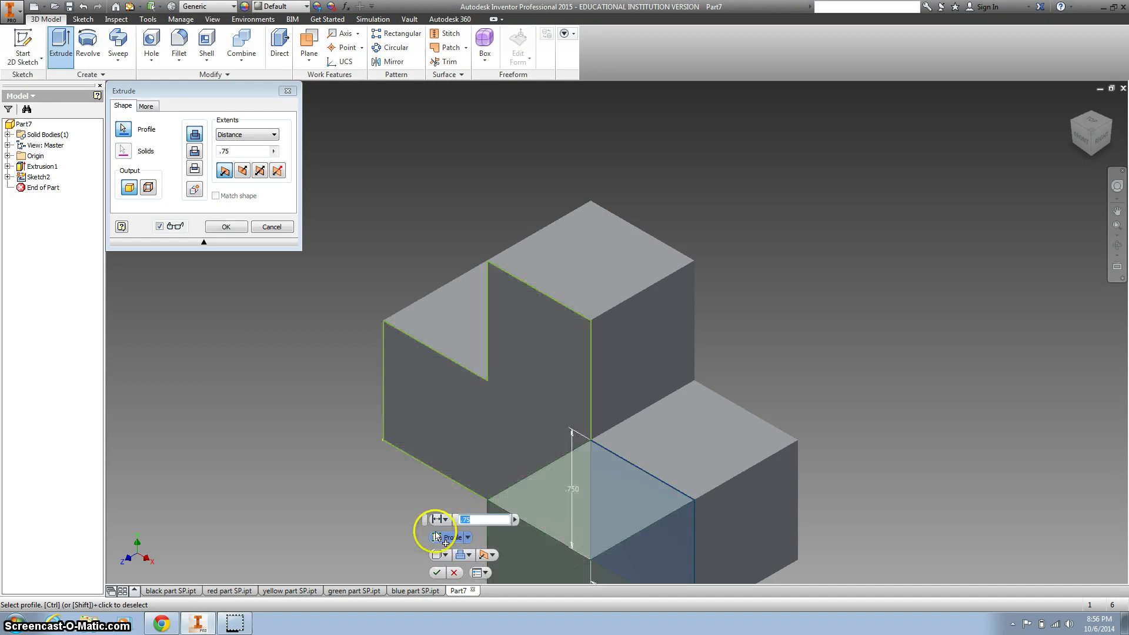
pyautogui.click(436, 572)
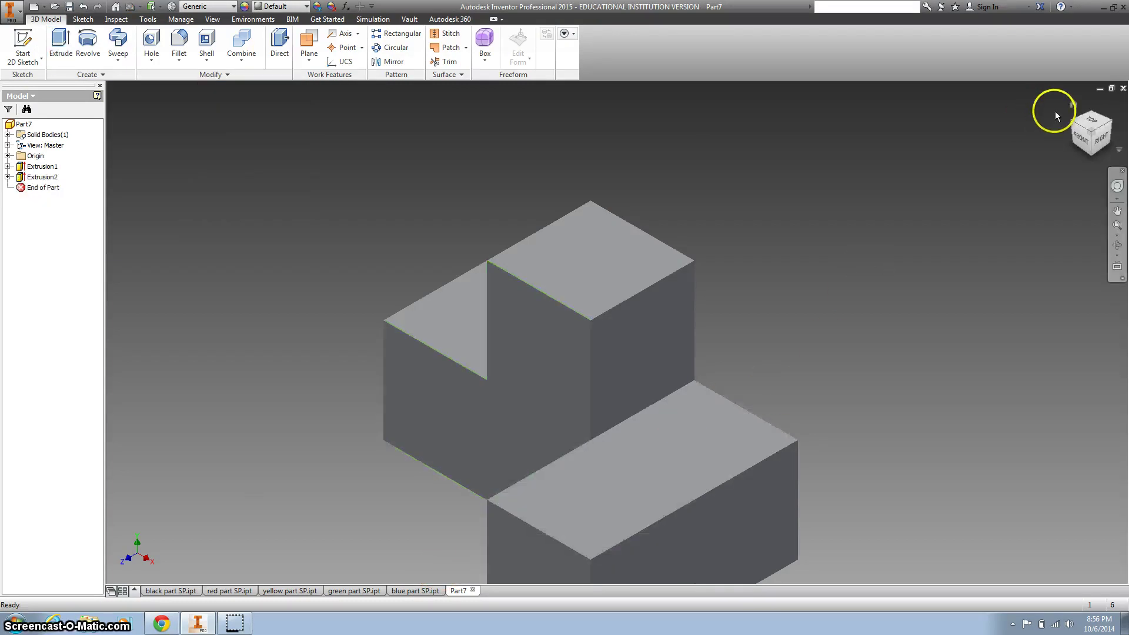
pyautogui.click(1073, 104)
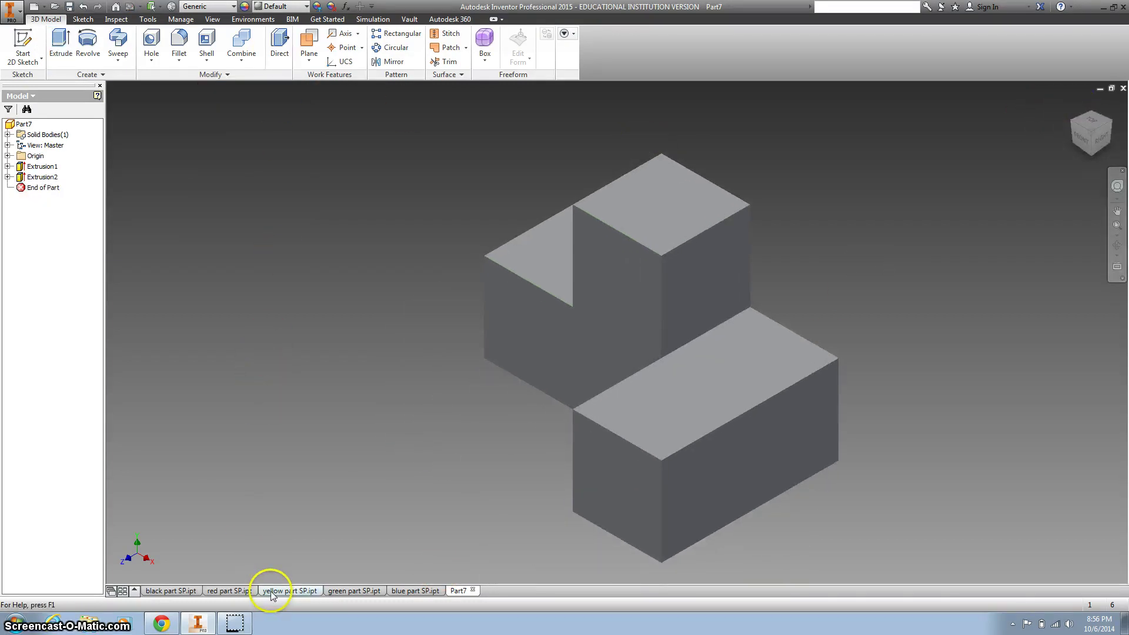
# Search the appearance library for 'yellow' and open the Gold appearance.
pyautogui.click(244, 7)
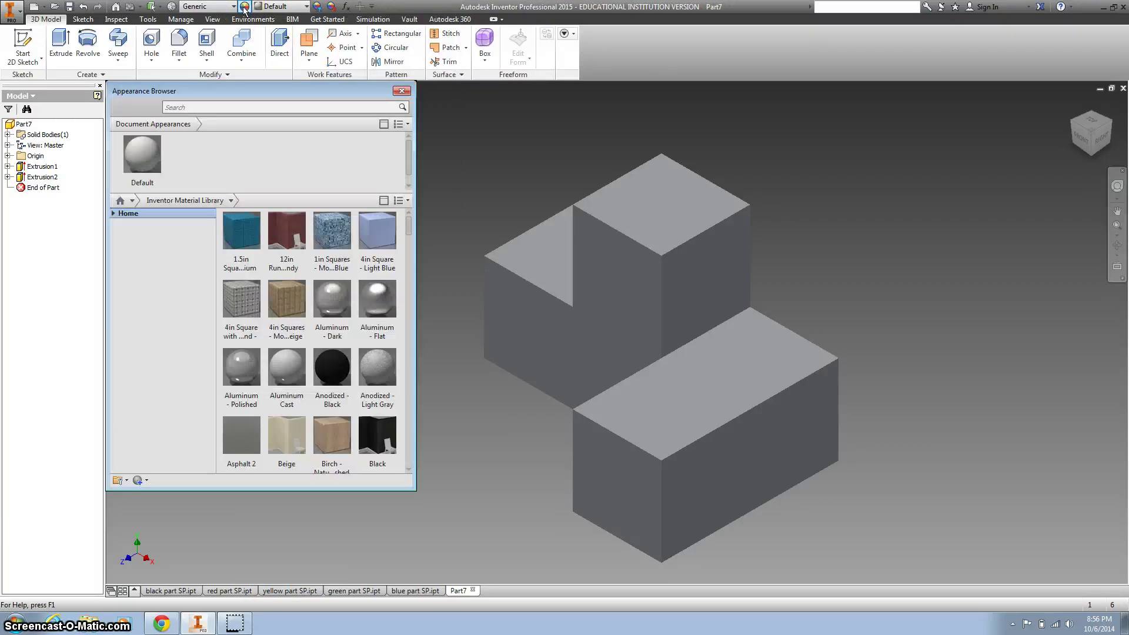
pyautogui.click(256, 106)
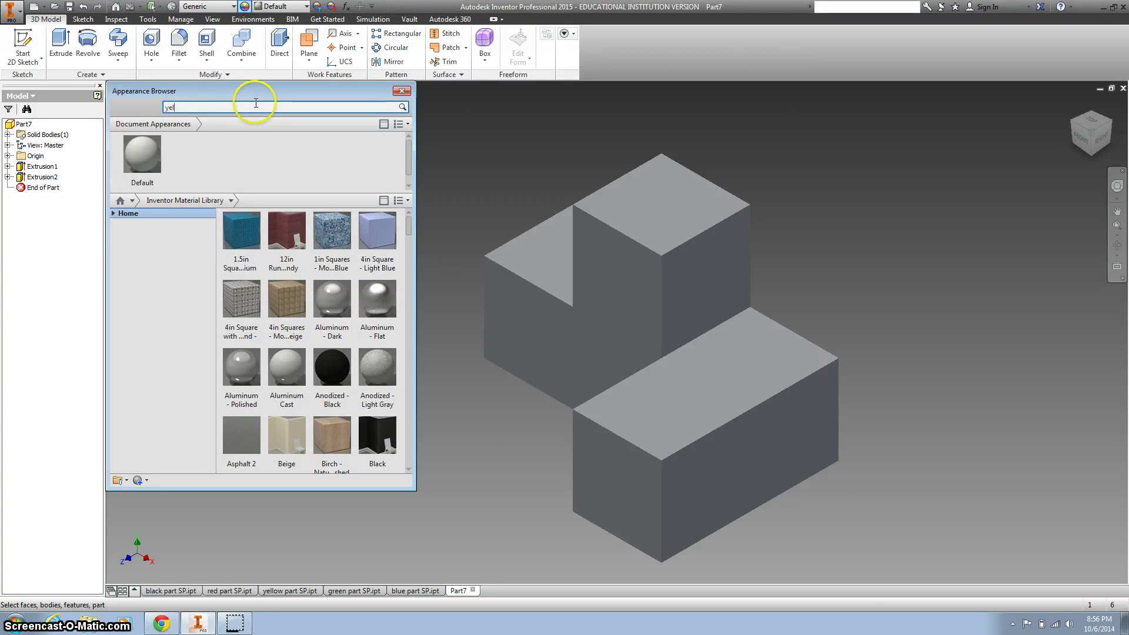
pyautogui.press('Return')
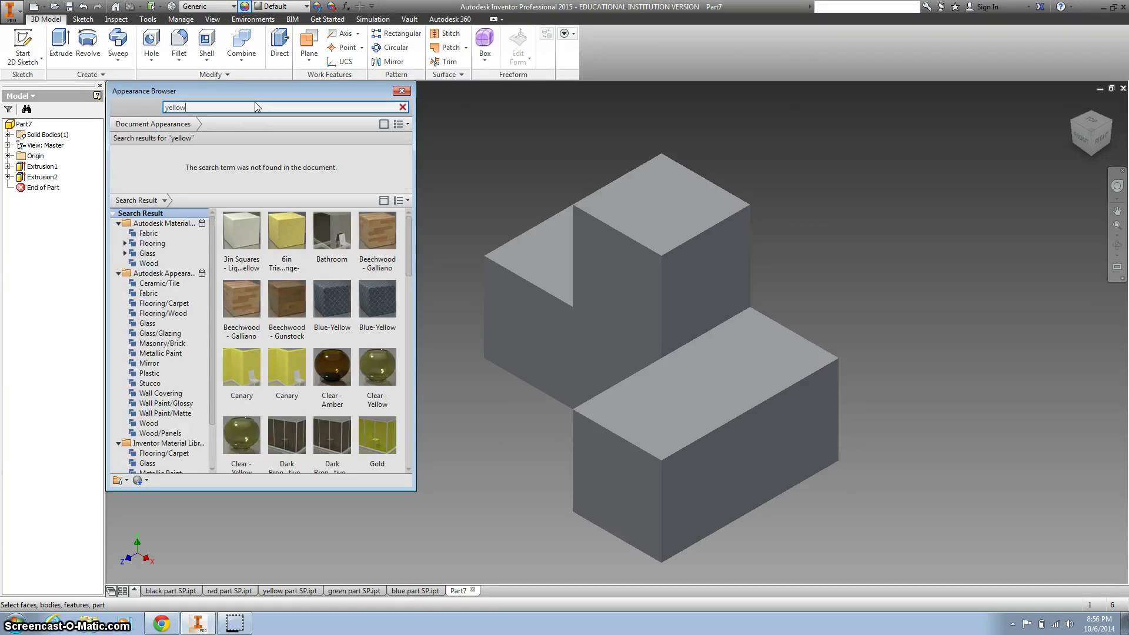
pyautogui.scroll(-1, 382, 450)
pyautogui.doubleClick(380, 422)
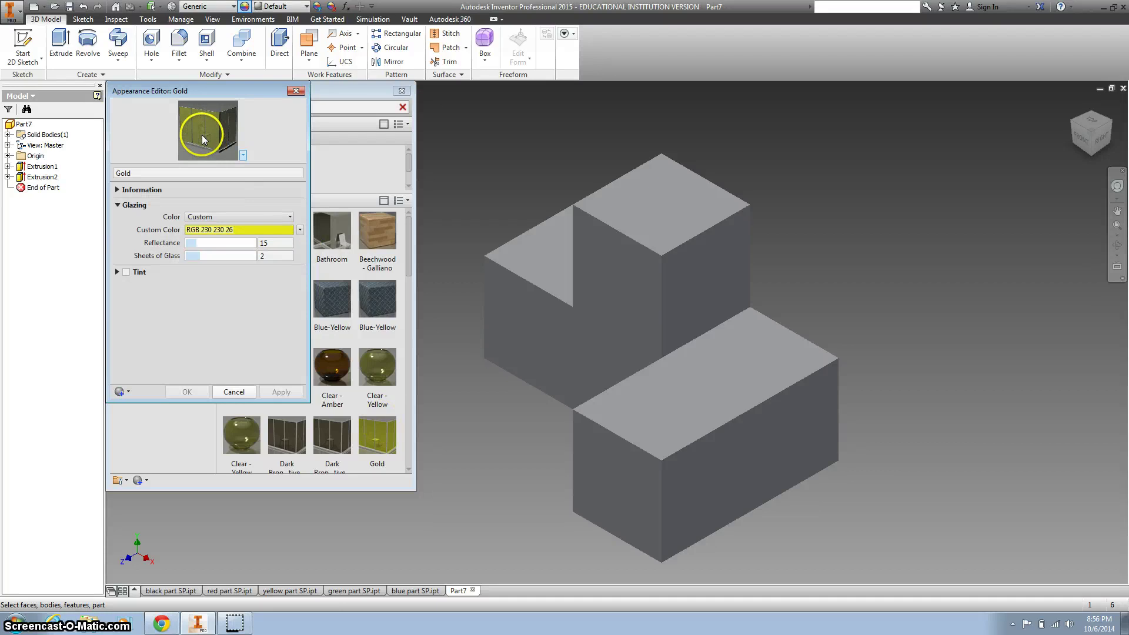
pyautogui.click(234, 392)
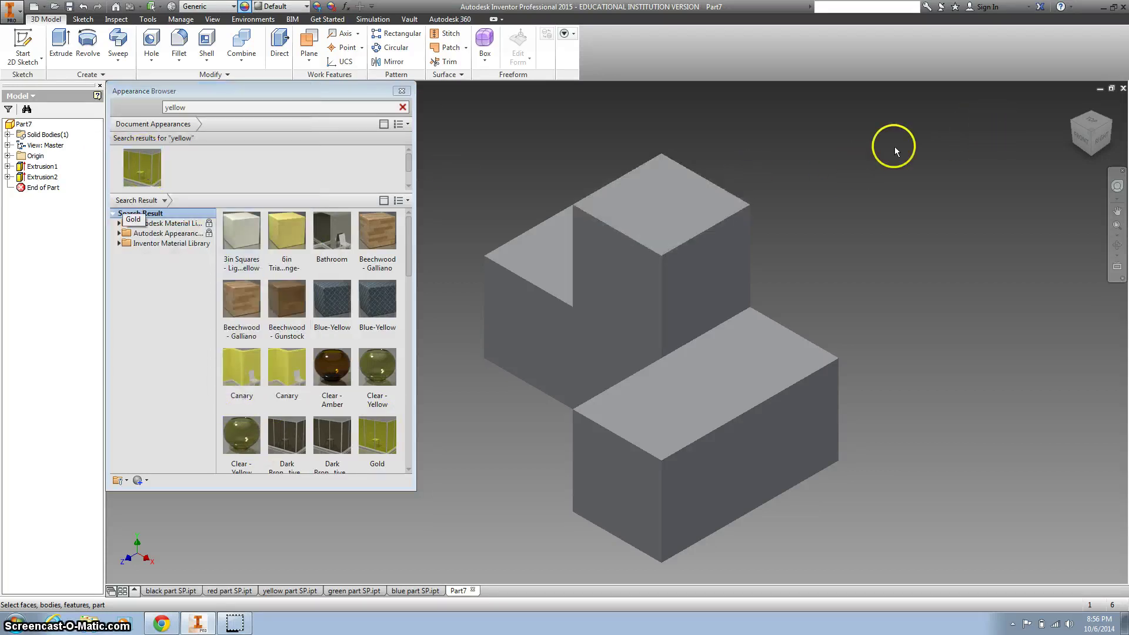
# Window-select the whole part, apply the Gold appearance, and close the editor and library.
pyautogui.moveTo(995, 123); pyautogui.dragTo(366, 585)
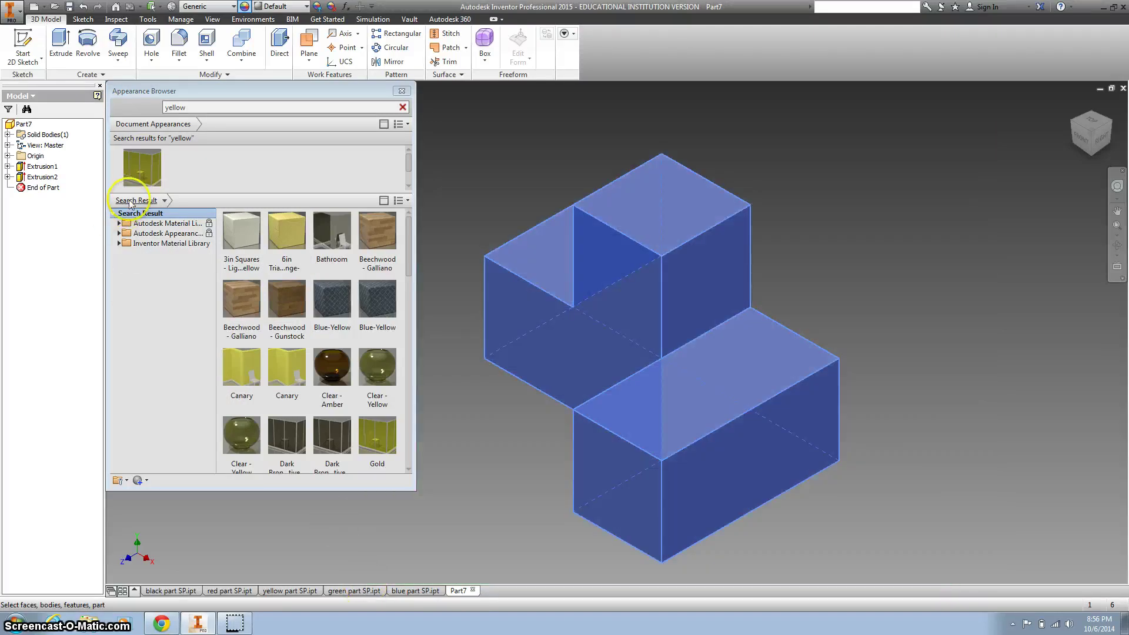
pyautogui.click(141, 176)
pyautogui.doubleClick(141, 178)
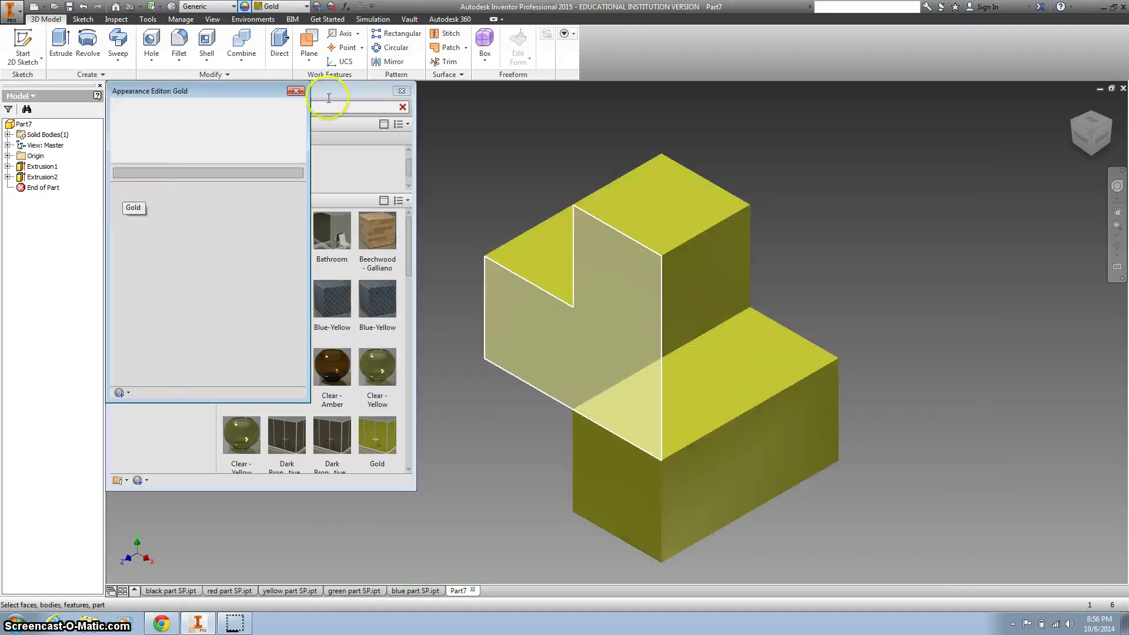
pyautogui.click(294, 91)
pyautogui.click(402, 90)
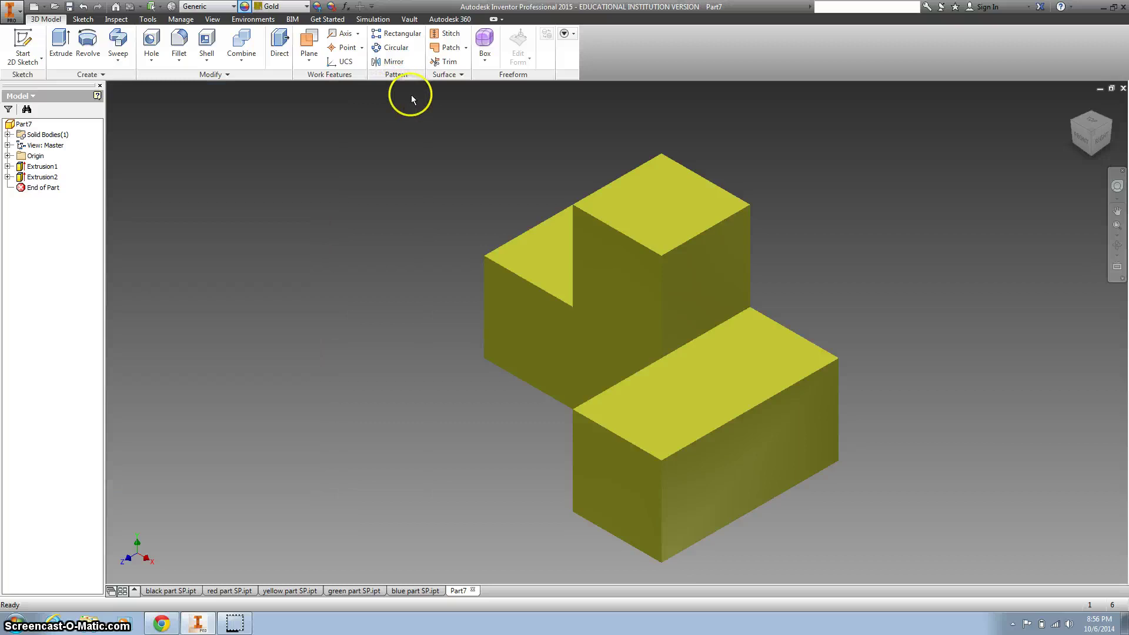
pyautogui.click(13, 10)
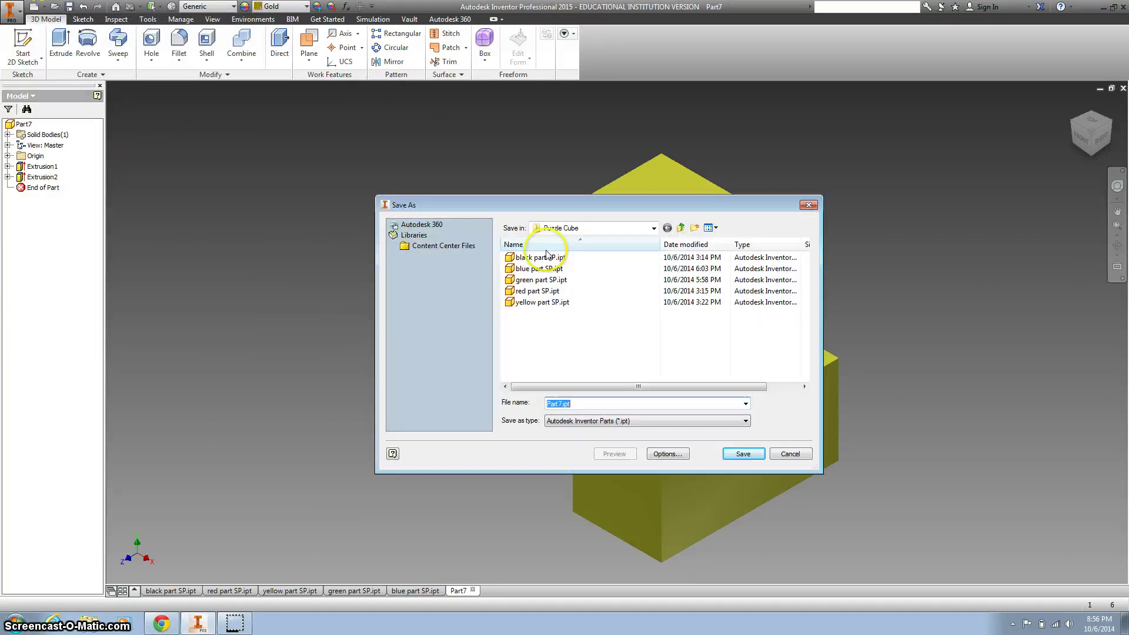
pyautogui.write('yellow part SP')
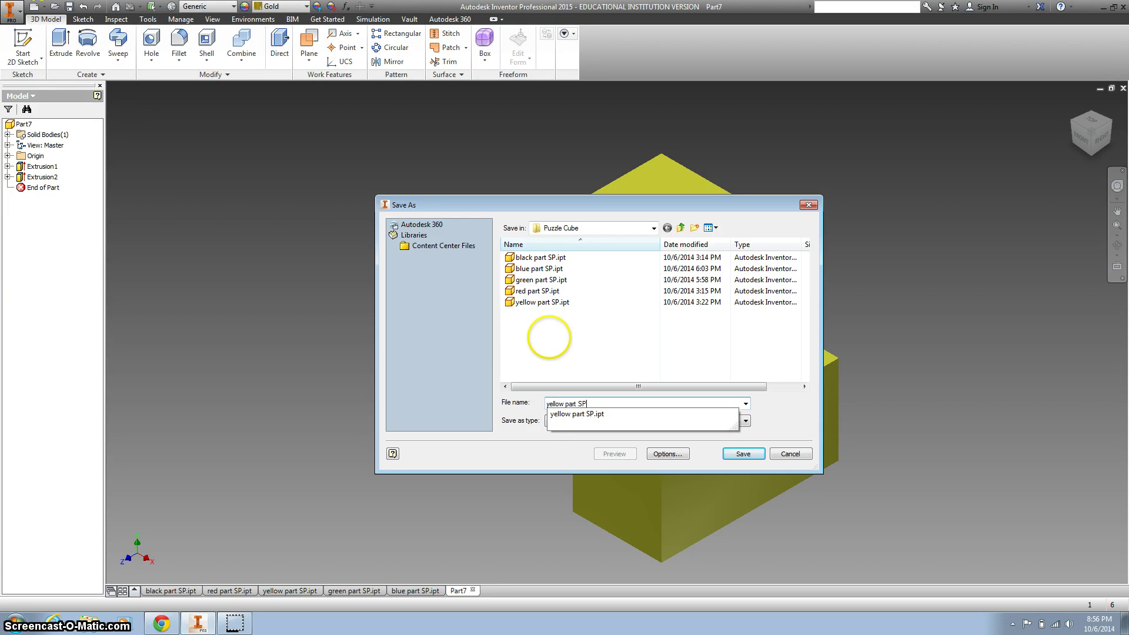
pyautogui.click(758, 453)
pyautogui.press('Return')
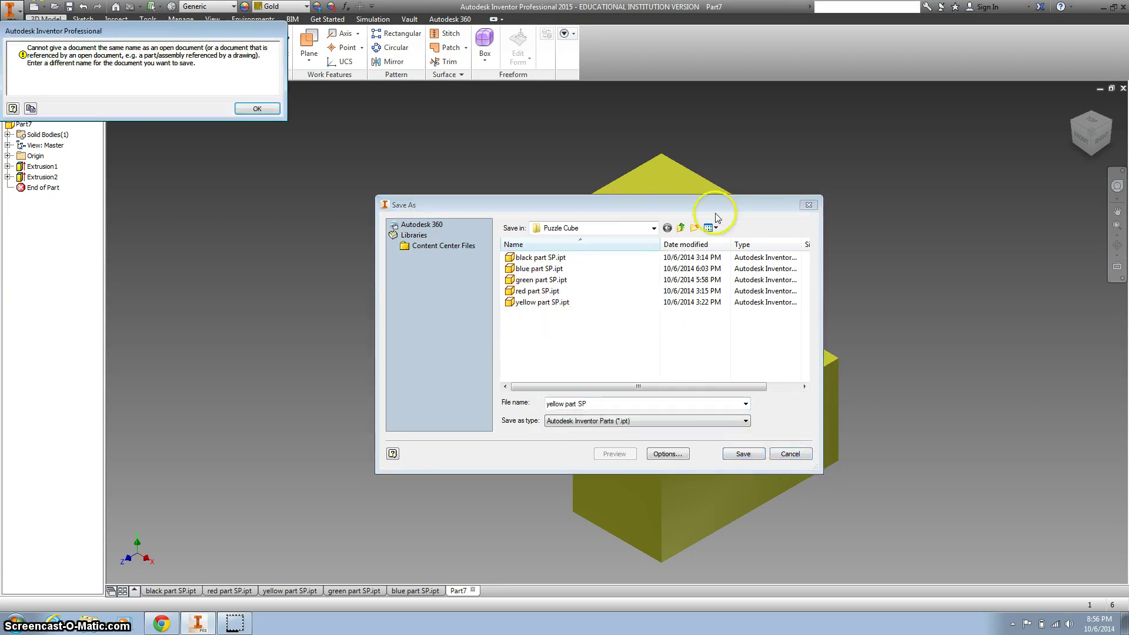
pyautogui.click(263, 108)
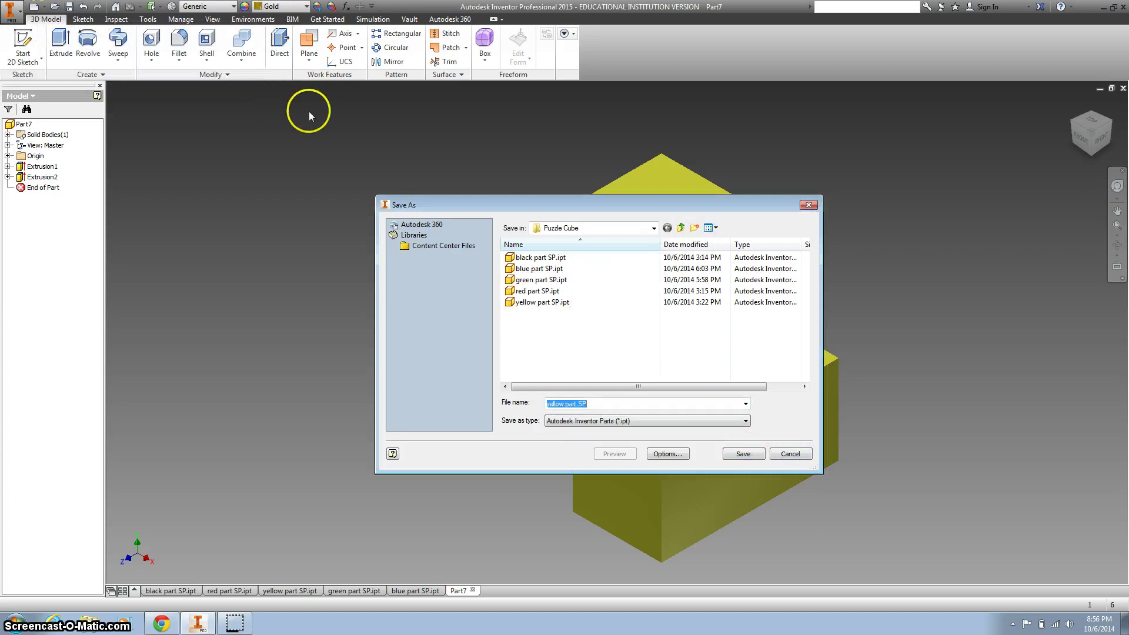
pyautogui.click(810, 205)
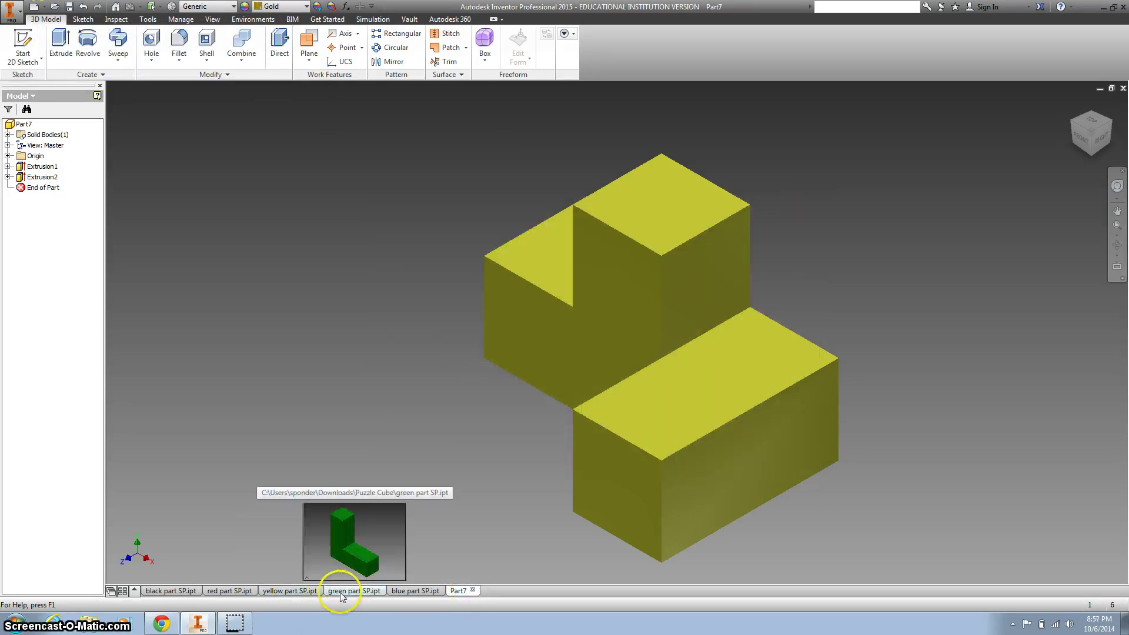
# From blue part SP.ipt, create a new Standard (in).ipt part, Part8, sketching on its XY plane.
pyautogui.click(414, 591)
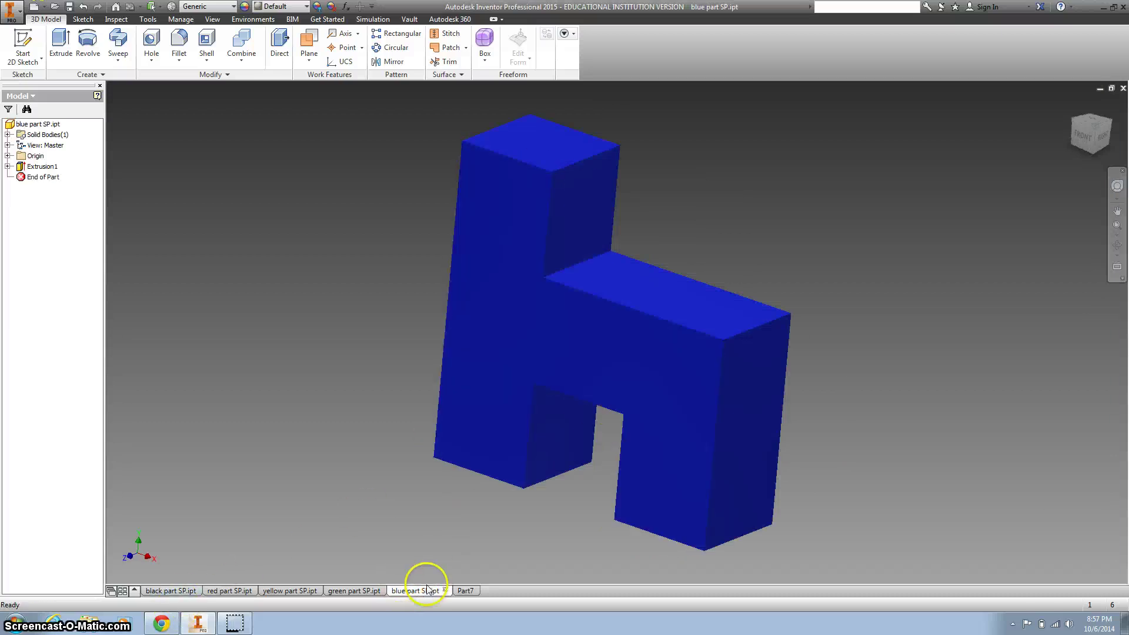
pyautogui.click(35, 6)
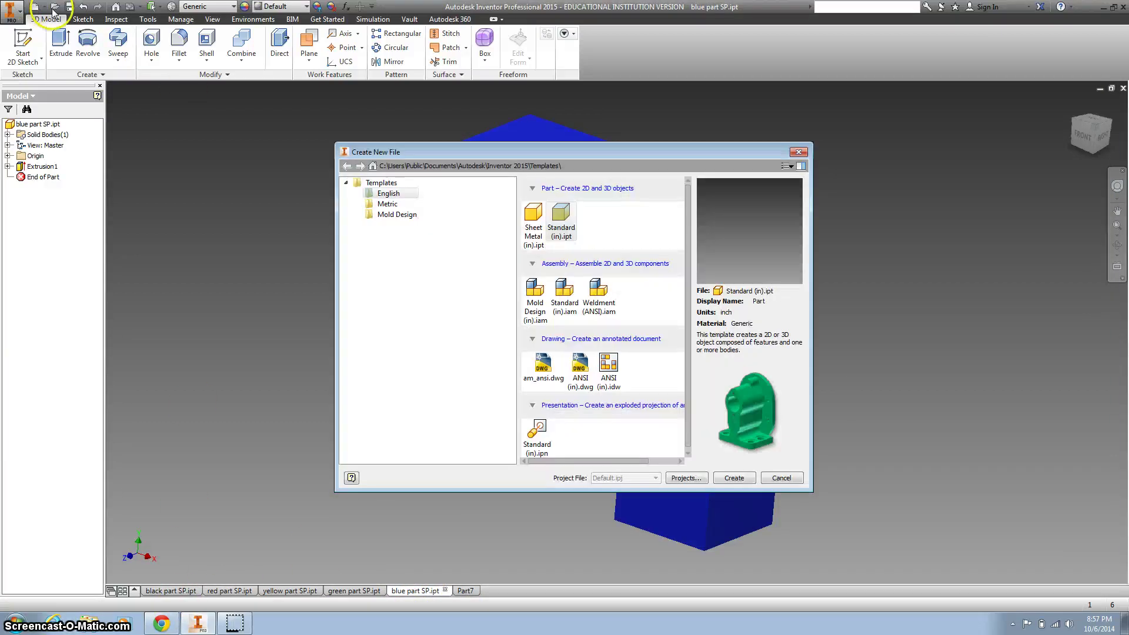
pyautogui.click(562, 215)
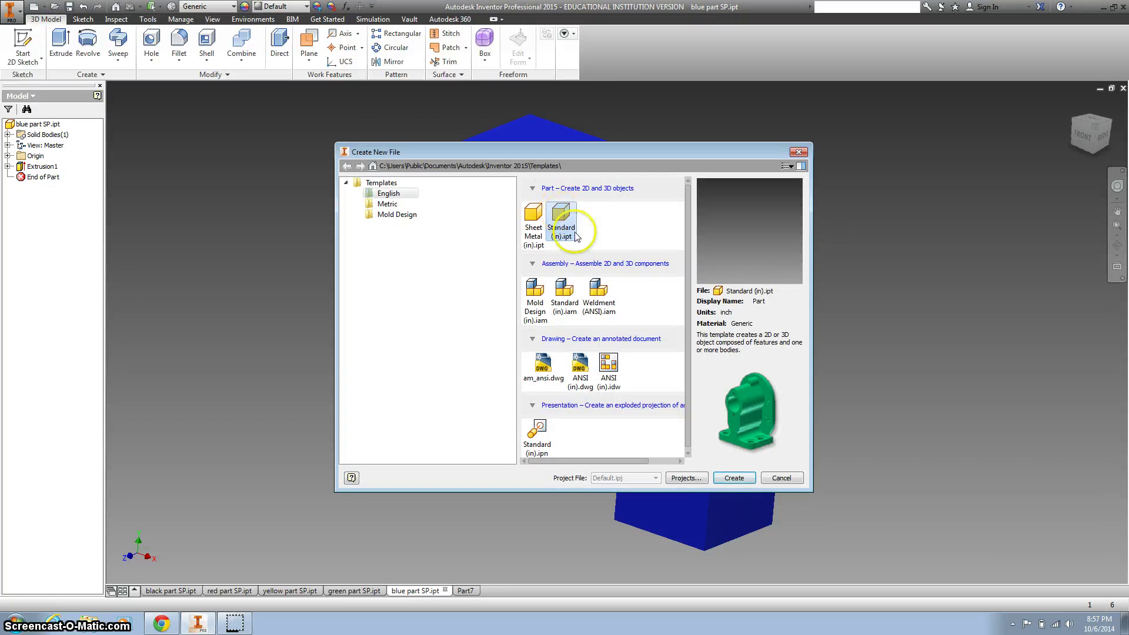
pyautogui.click(725, 477)
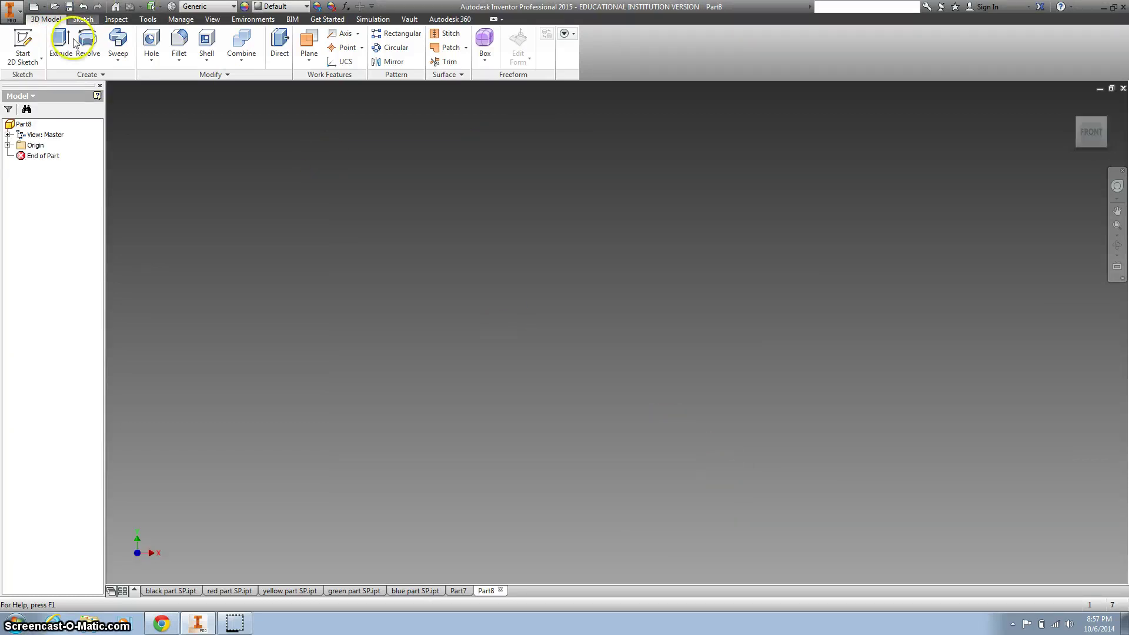
pyautogui.click(22, 46)
pyautogui.click(556, 188)
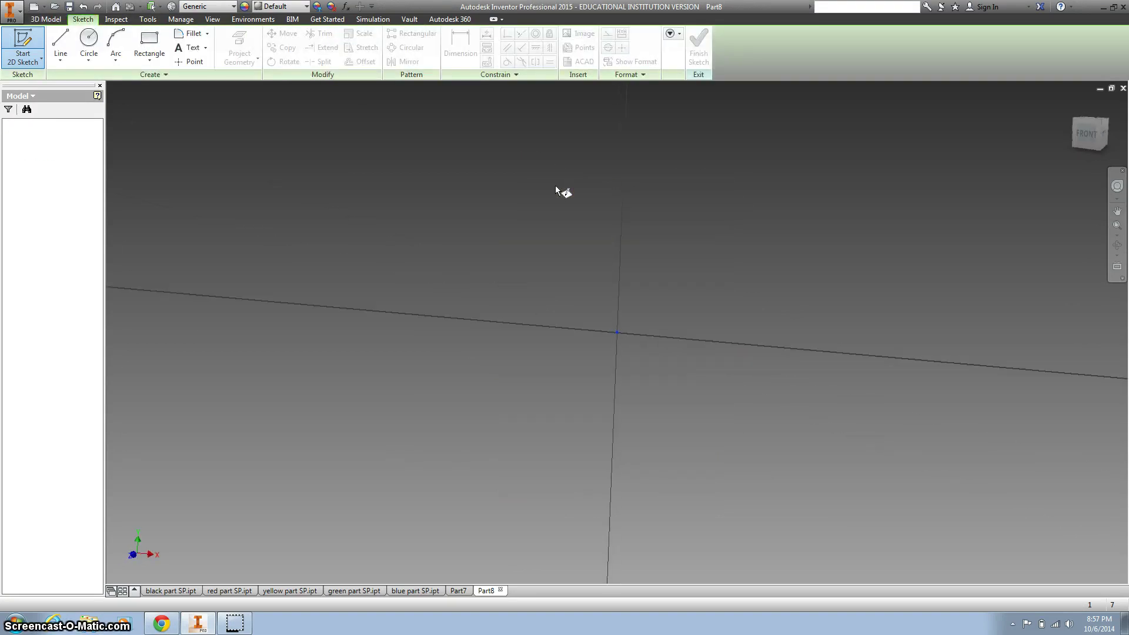
# Draw a closed ten-edge stepped outline from the origin, with a notch cut into its base.
pyautogui.click(69, 52)
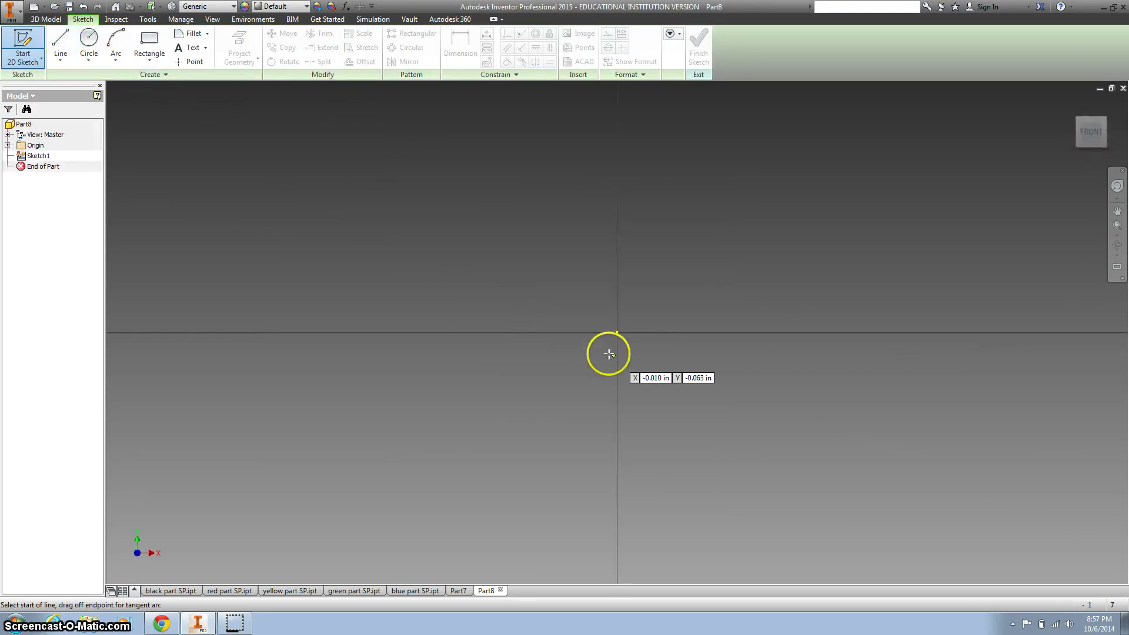
pyautogui.click(617, 332)
pyautogui.click(618, 100)
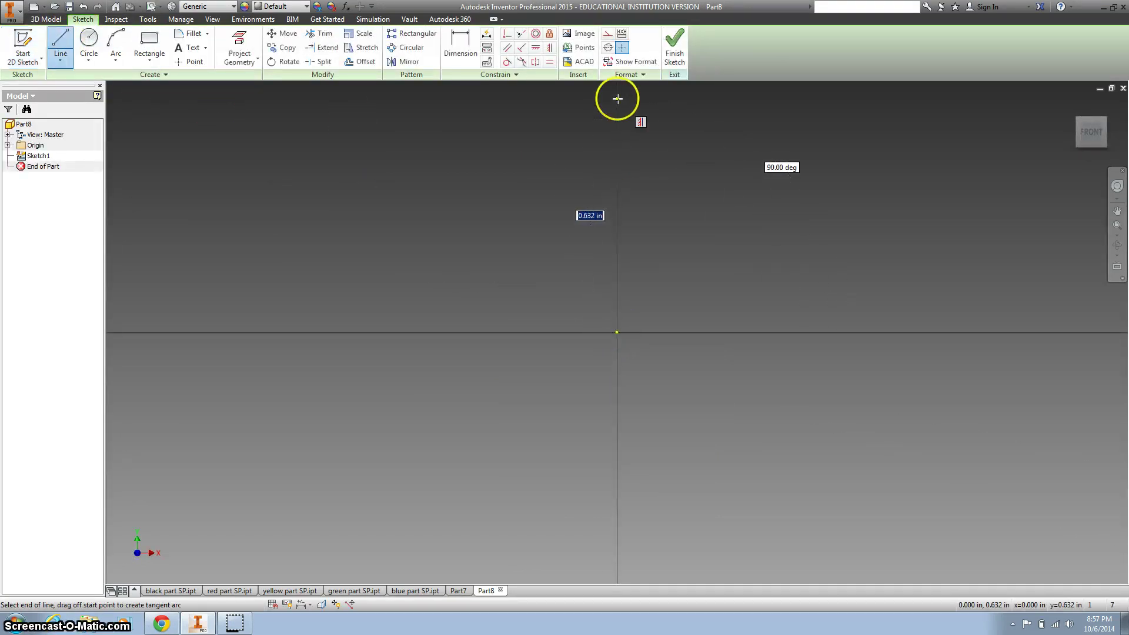
pyautogui.click(710, 99)
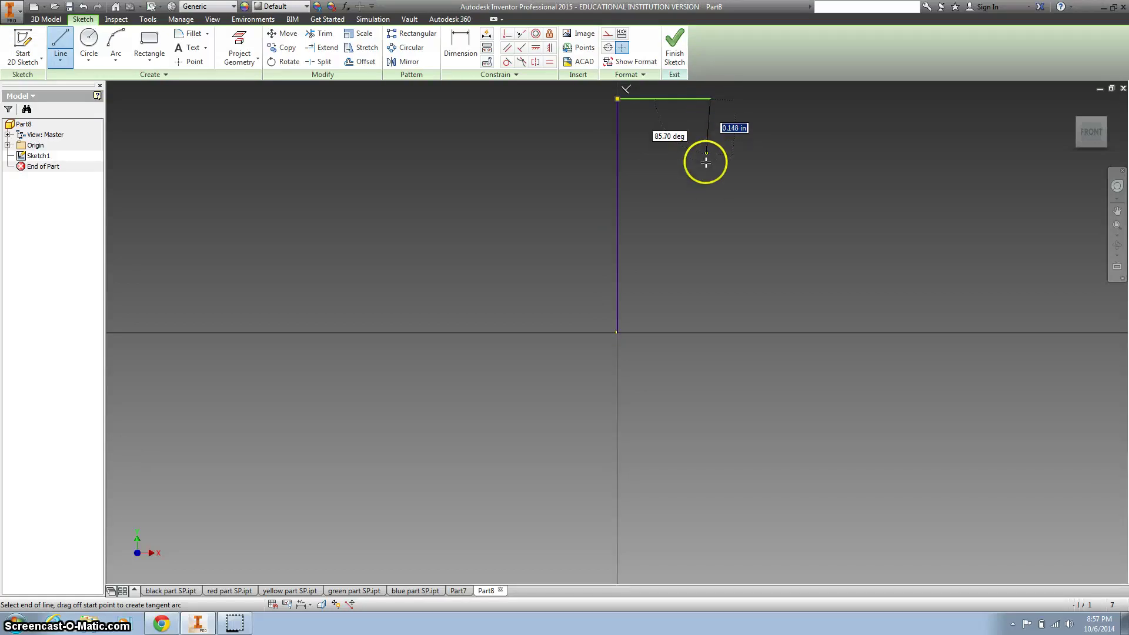
pyautogui.click(711, 186)
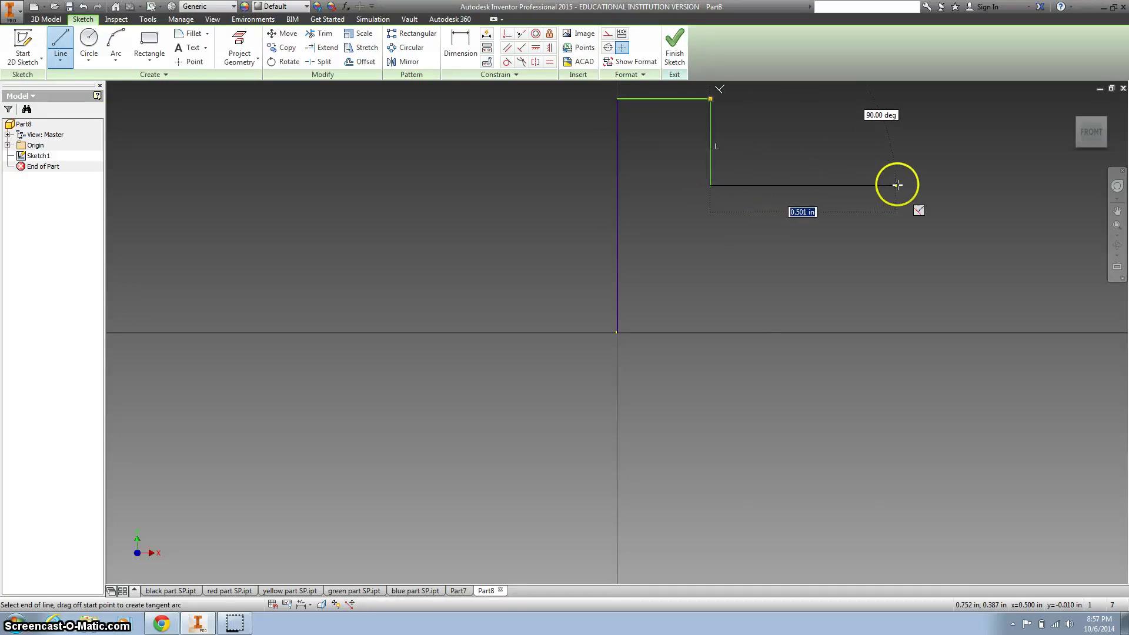
pyautogui.click(897, 183)
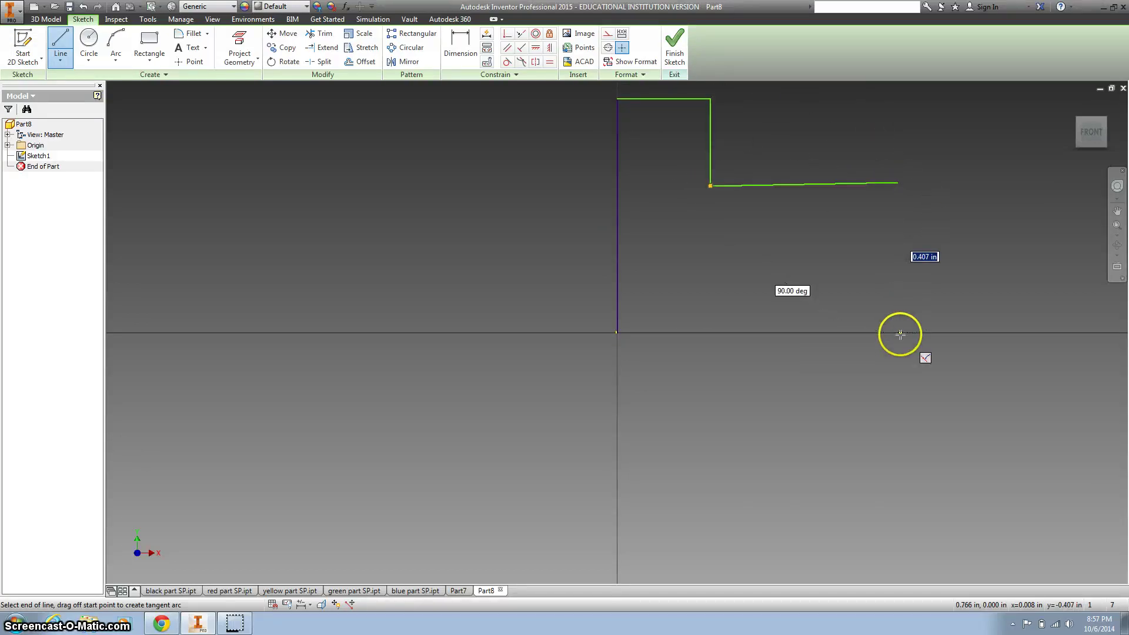
pyautogui.click(900, 333)
pyautogui.click(816, 333)
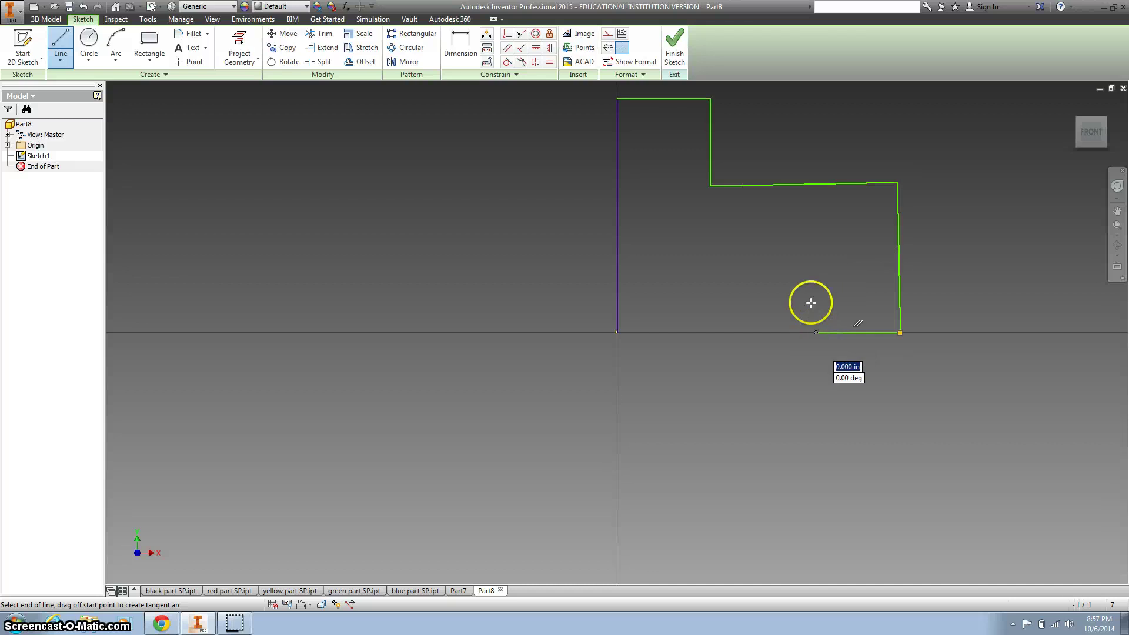
pyautogui.click(815, 253)
pyautogui.click(722, 254)
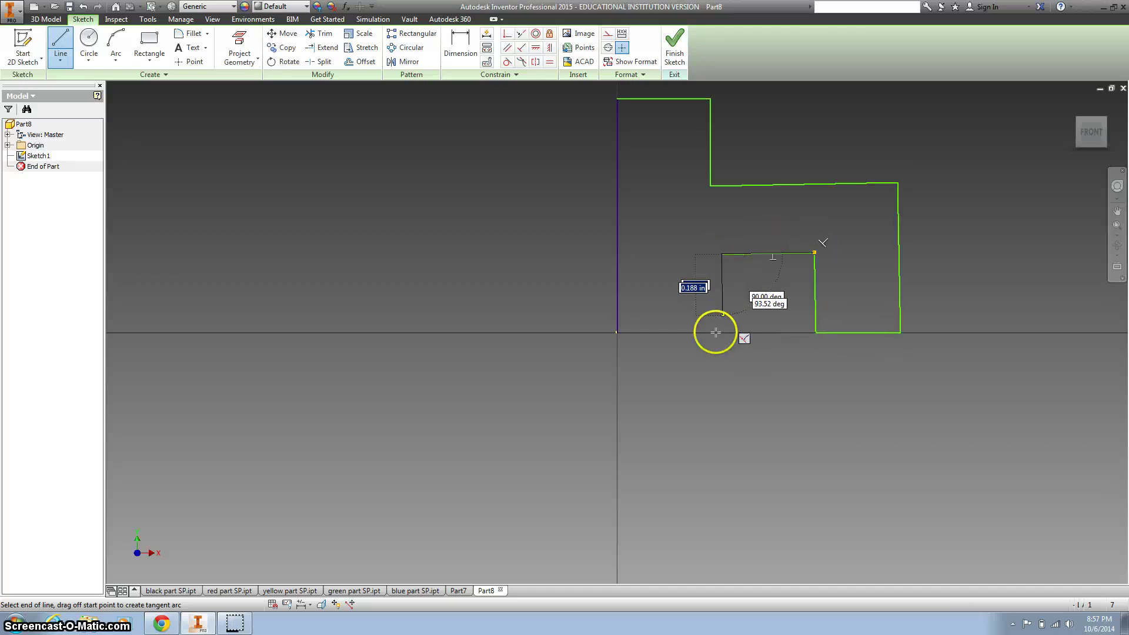
pyautogui.click(717, 335)
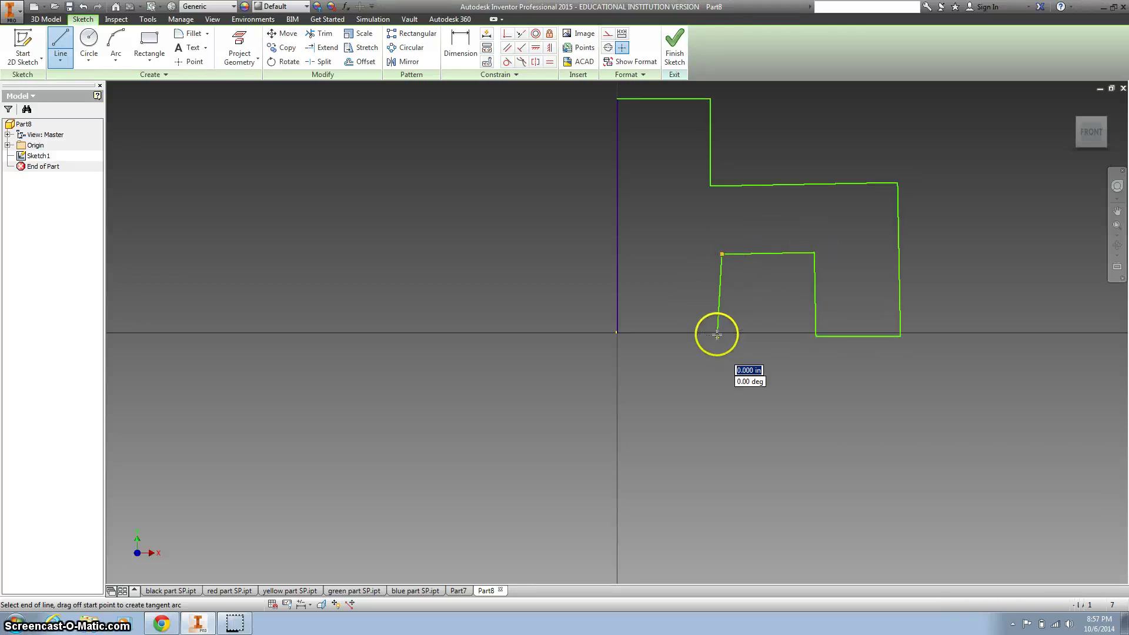
pyautogui.click(617, 334)
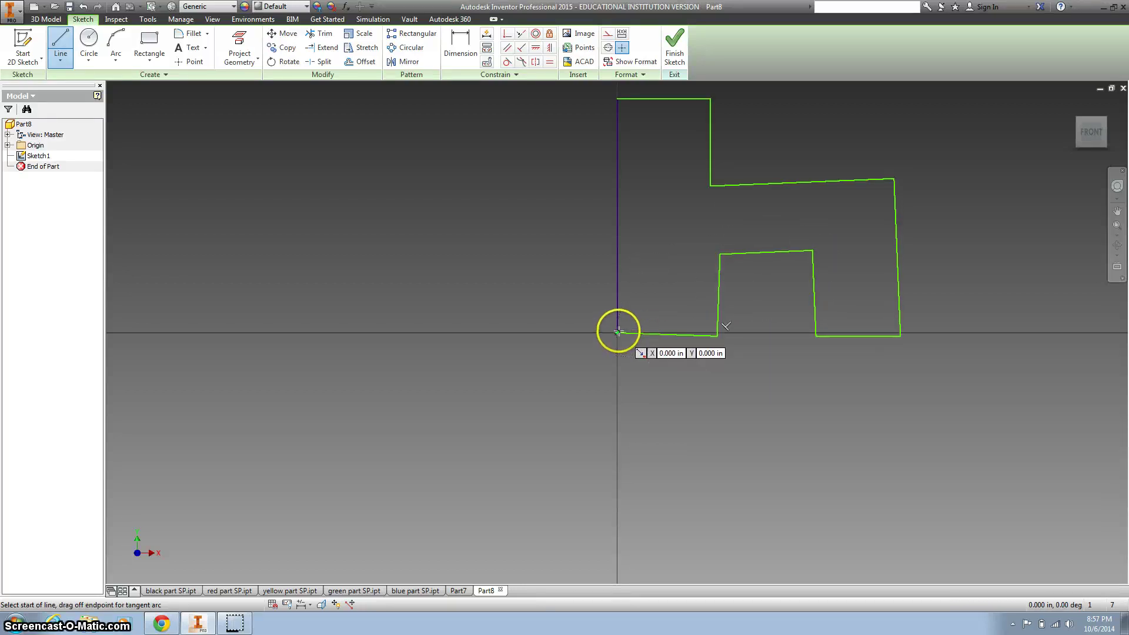
# Make the top and bottom edges perpendicular to the left vertical edge.
pyautogui.click(521, 47)
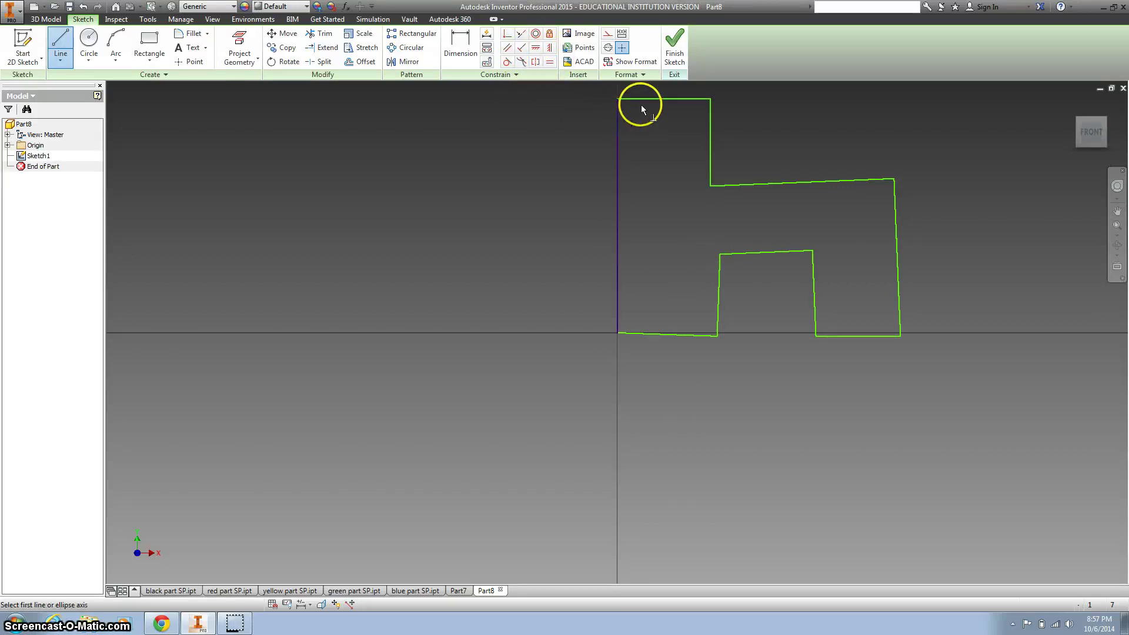
pyautogui.click(709, 133)
pyautogui.click(742, 183)
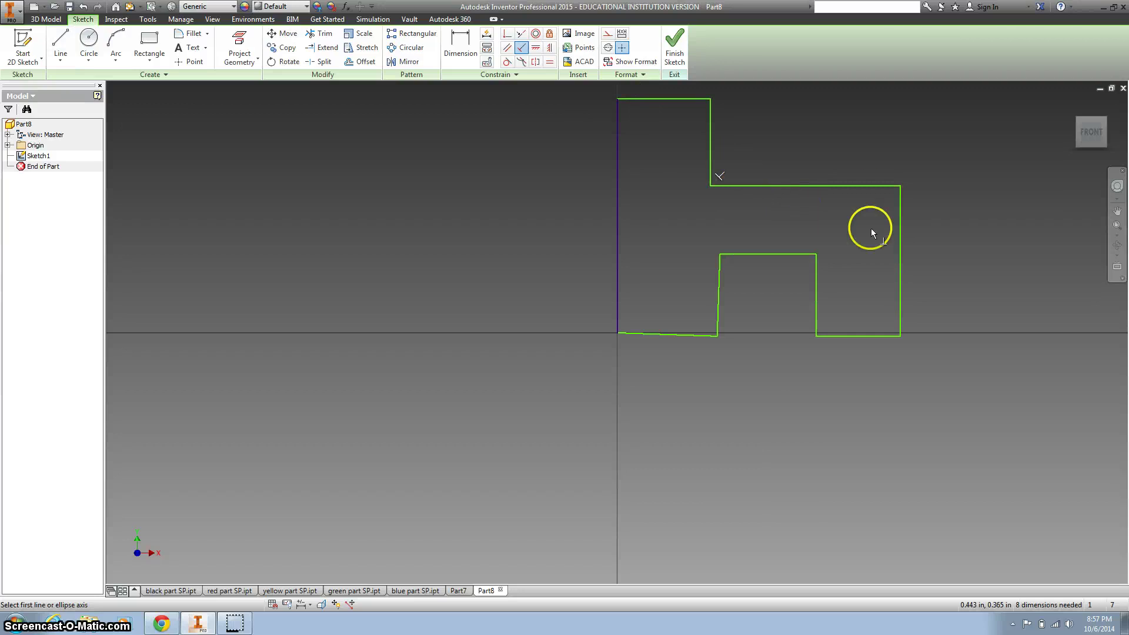
pyautogui.click(616, 303)
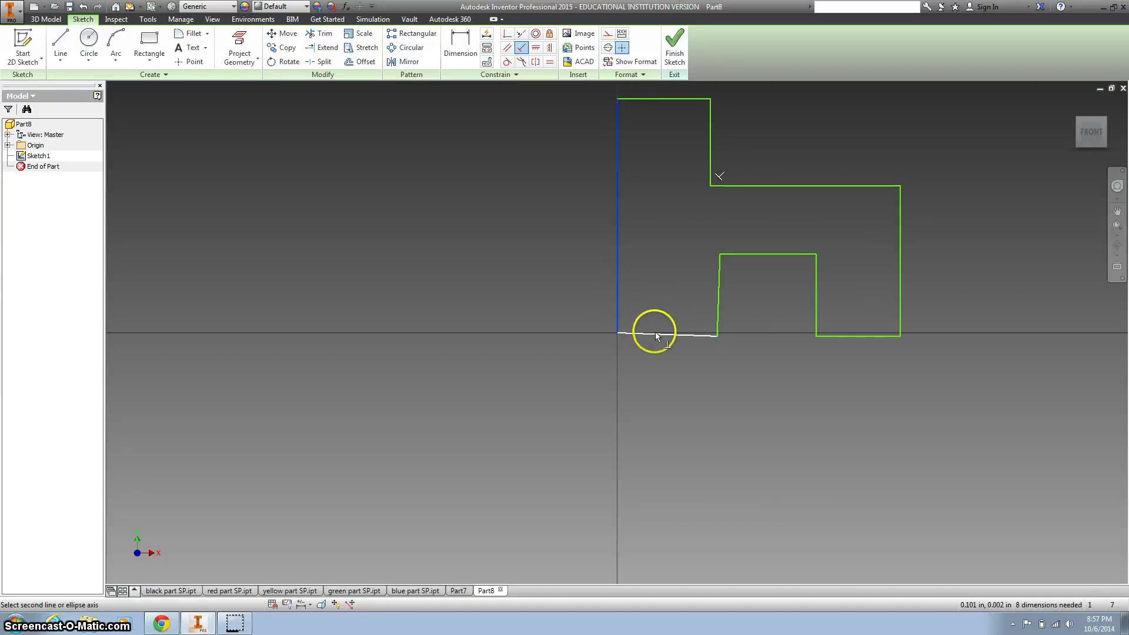
pyautogui.click(659, 333)
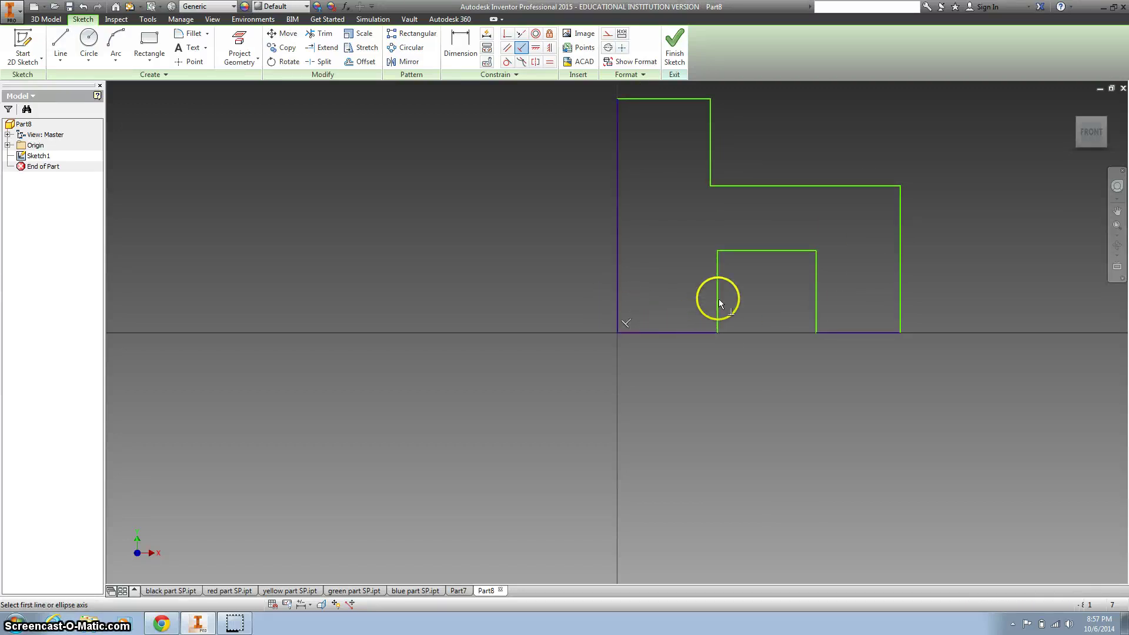
# Make the two bottom segments equal, cancelling the over-constraining equal on the notch sides.
pyautogui.click(549, 63)
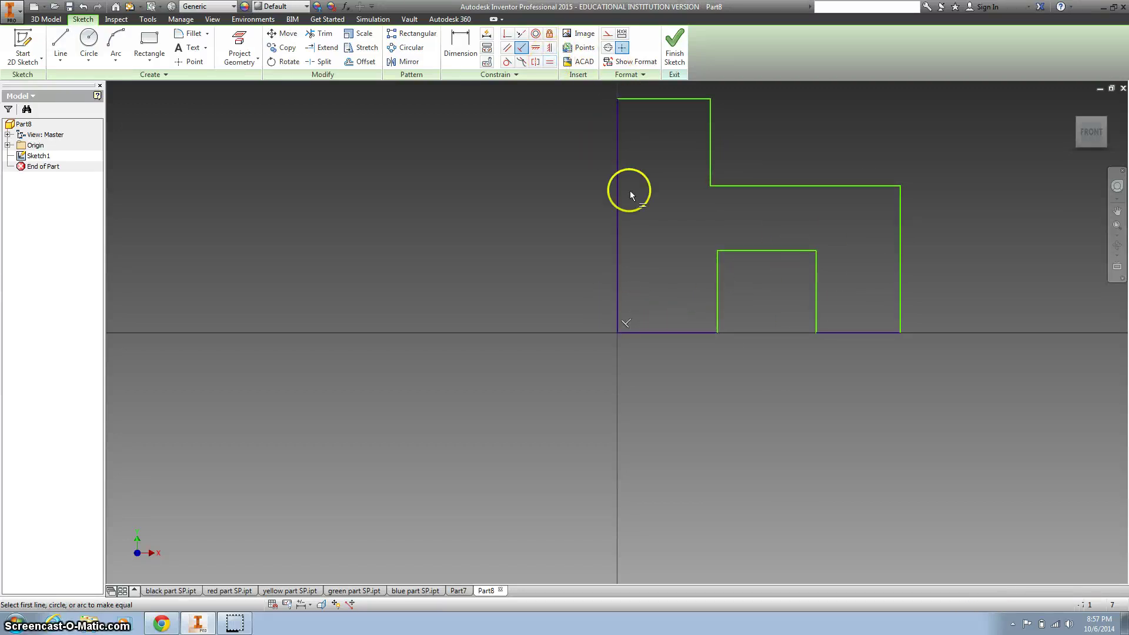
pyautogui.click(686, 333)
pyautogui.click(845, 333)
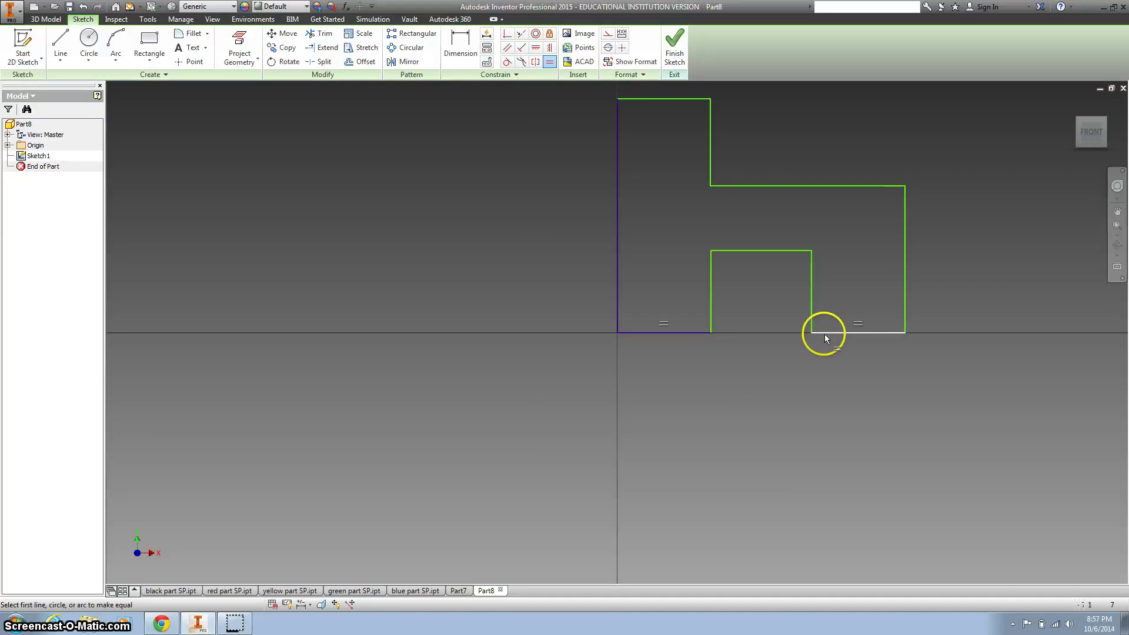
pyautogui.click(811, 294)
pyautogui.click(711, 294)
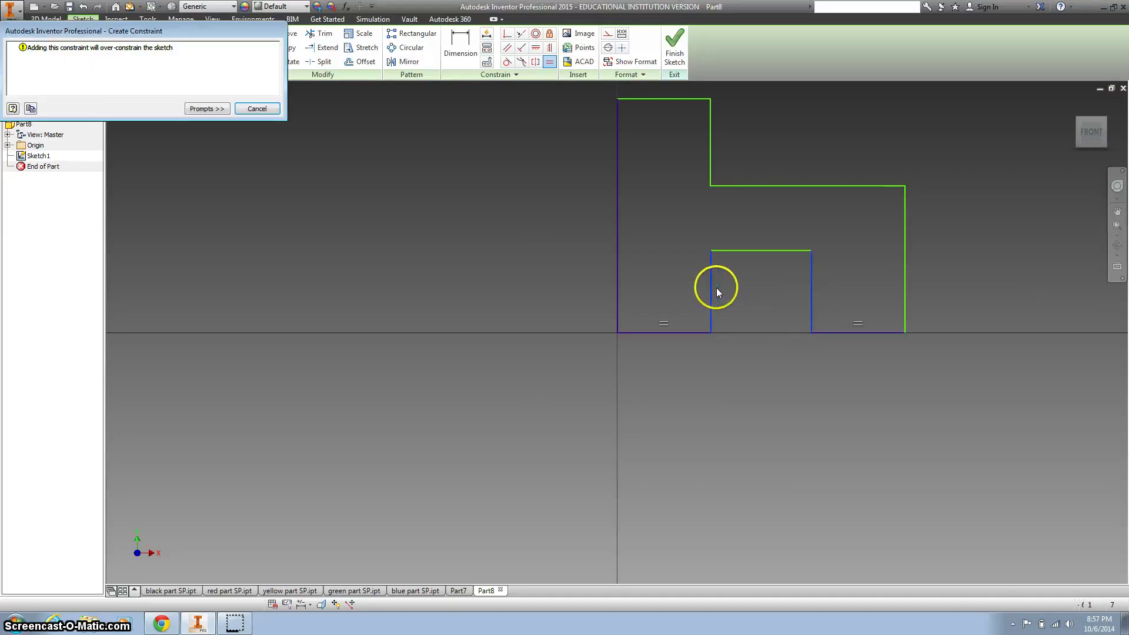
pyautogui.click(254, 108)
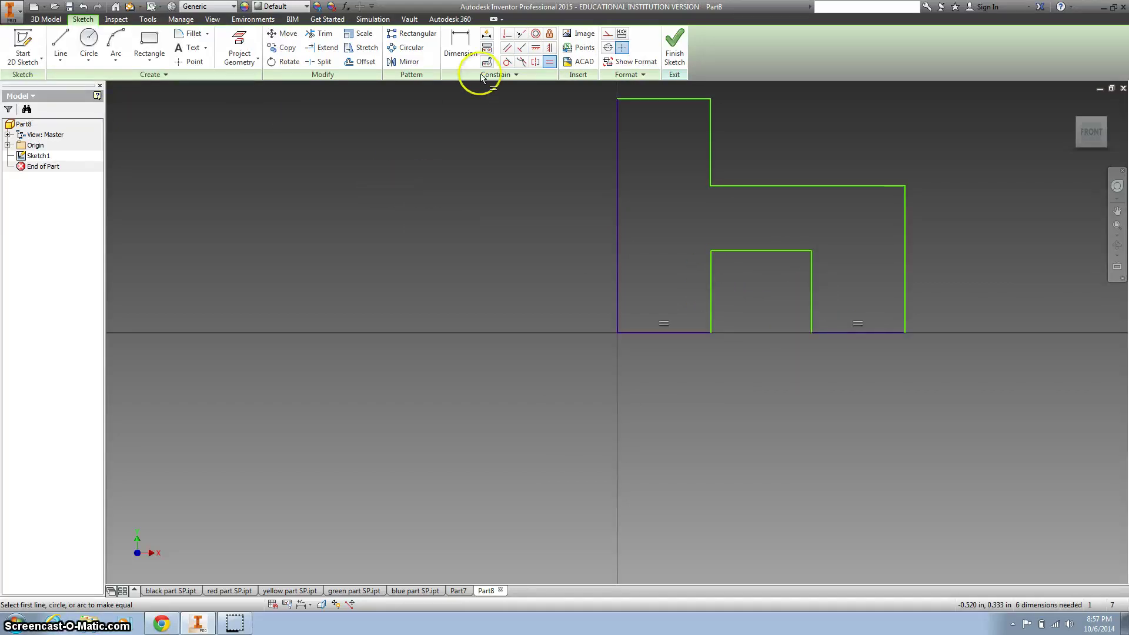
# Dimension the left edge height as .75*3 (2.250).
pyautogui.click(460, 44)
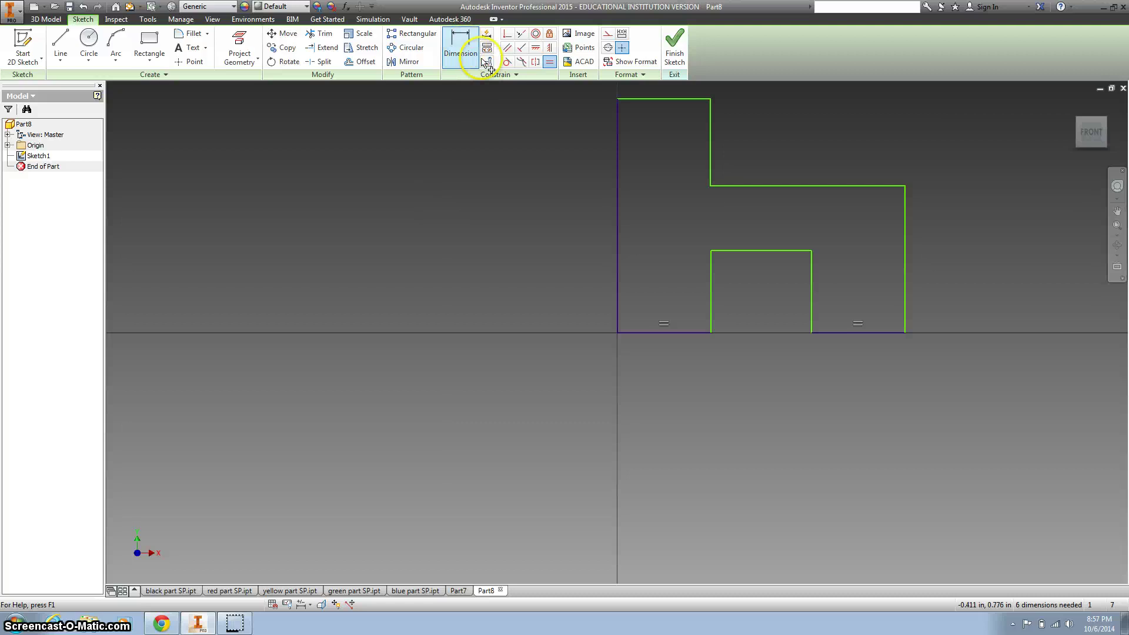
pyautogui.click(618, 167)
pyautogui.click(527, 198)
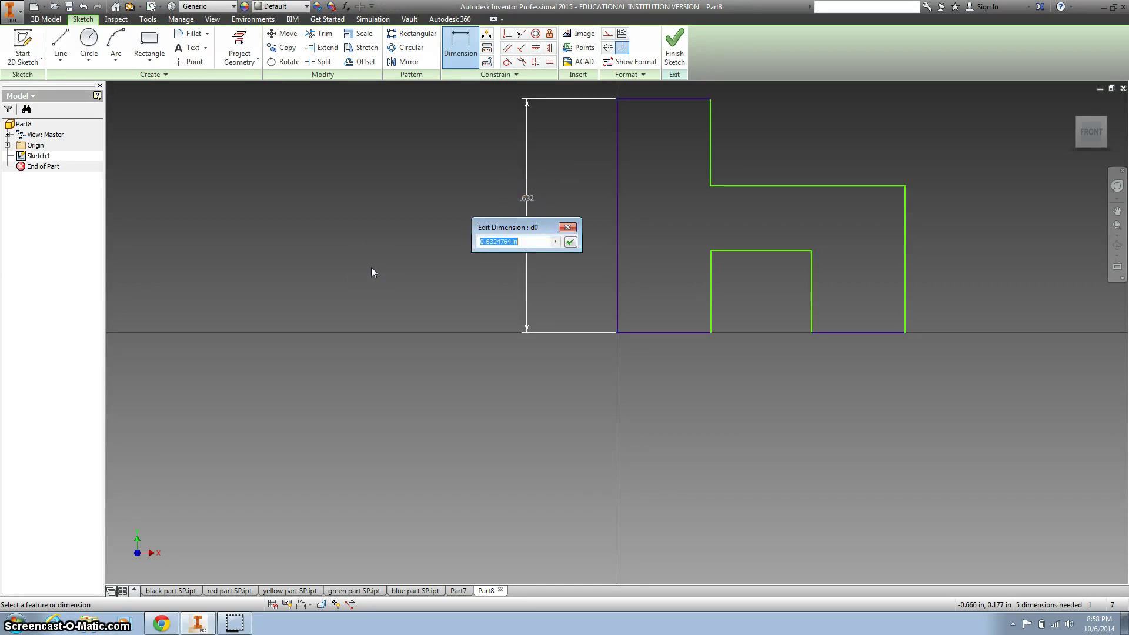
pyautogui.write('.75*3')
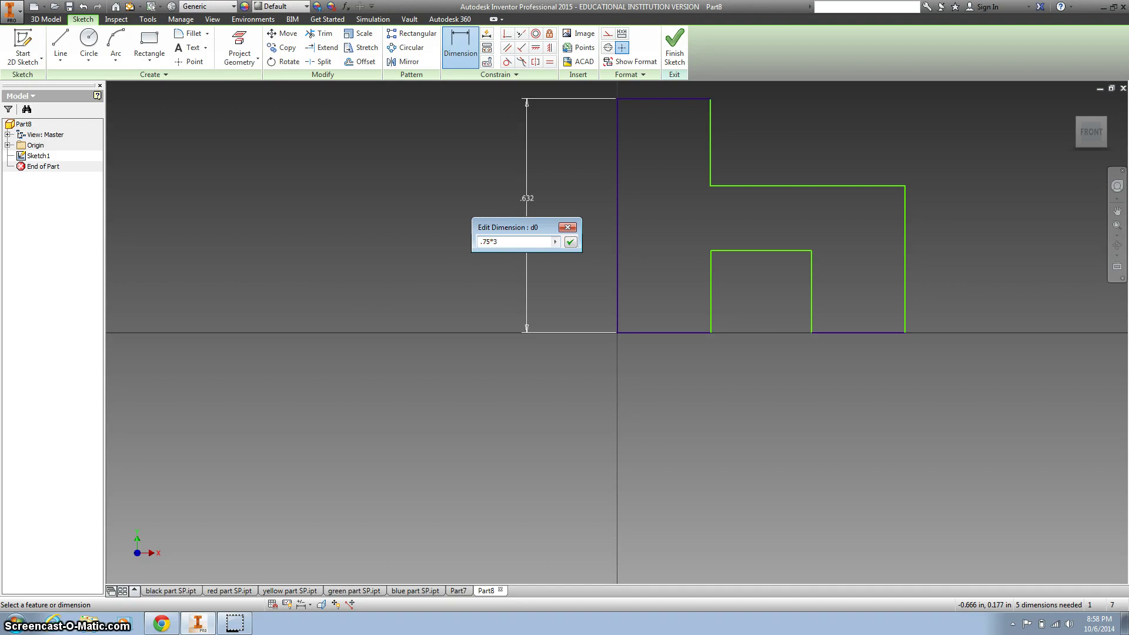
pyautogui.press('Return')
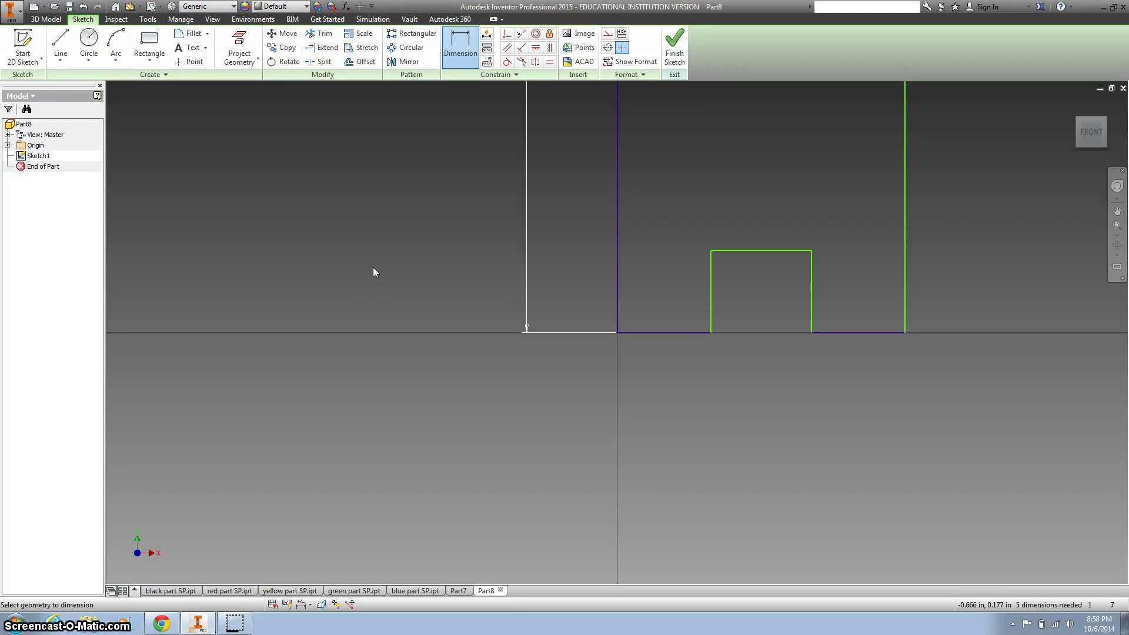
pyautogui.click(1090, 134)
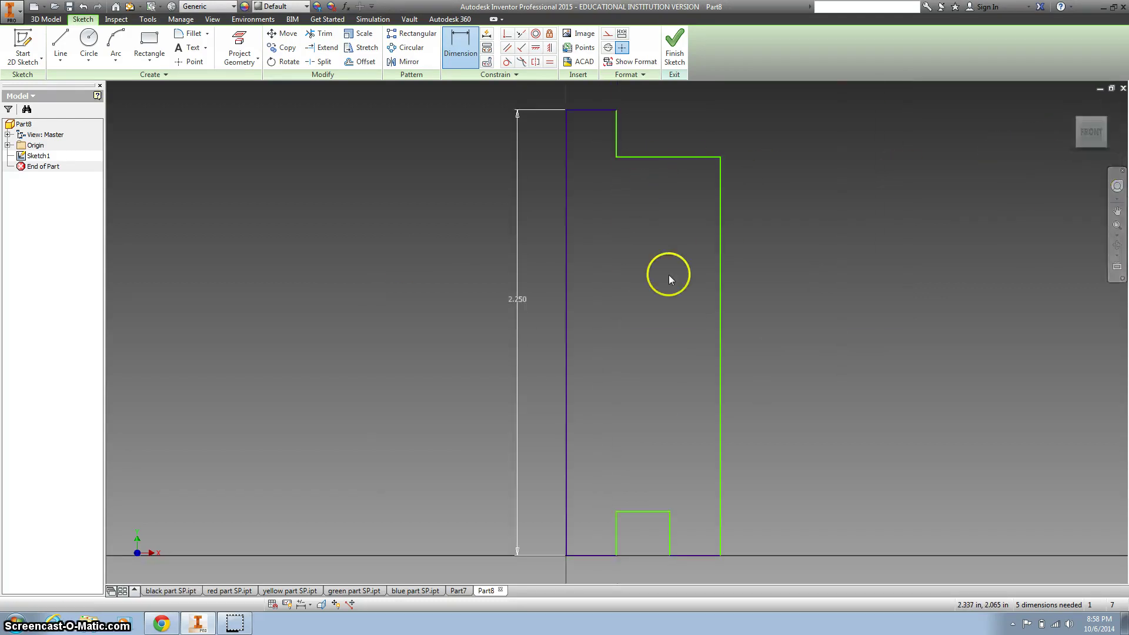
# Dimension the bottom-left segment and the top edge widths to .750 each.
pyautogui.click(597, 556)
pyautogui.click(594, 572)
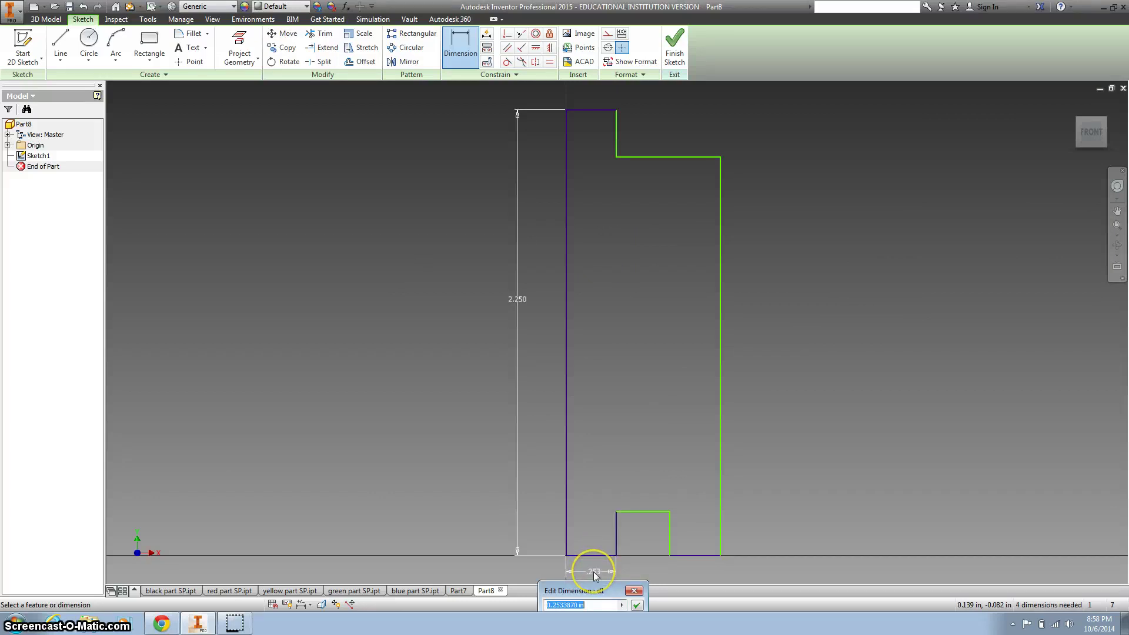
pyautogui.write('.75')
pyautogui.press('Return')
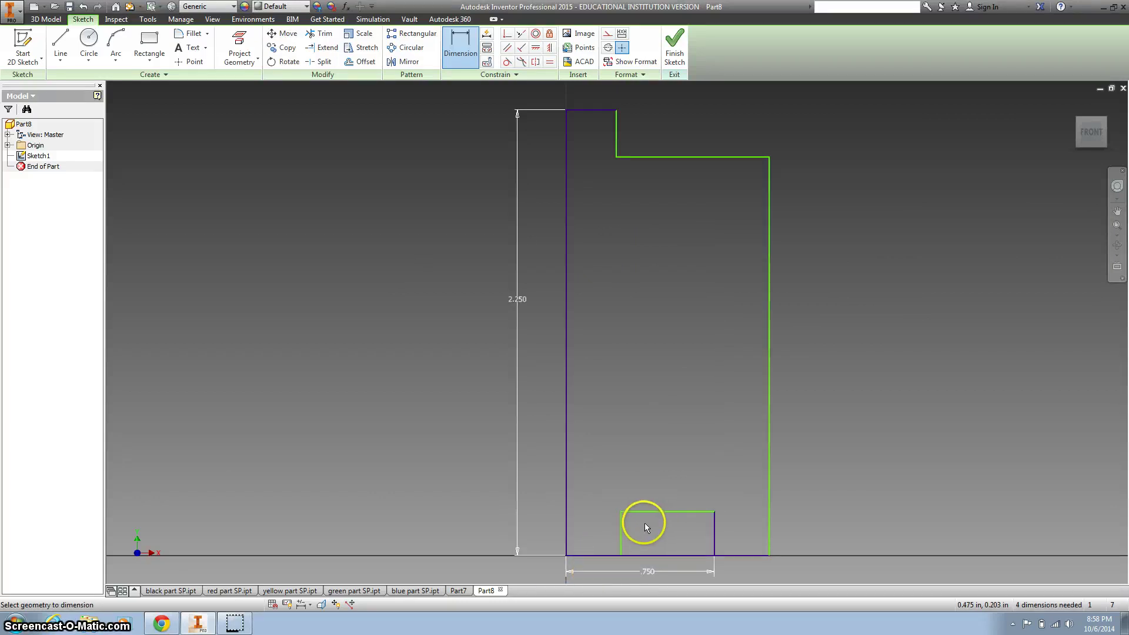
pyautogui.click(597, 100)
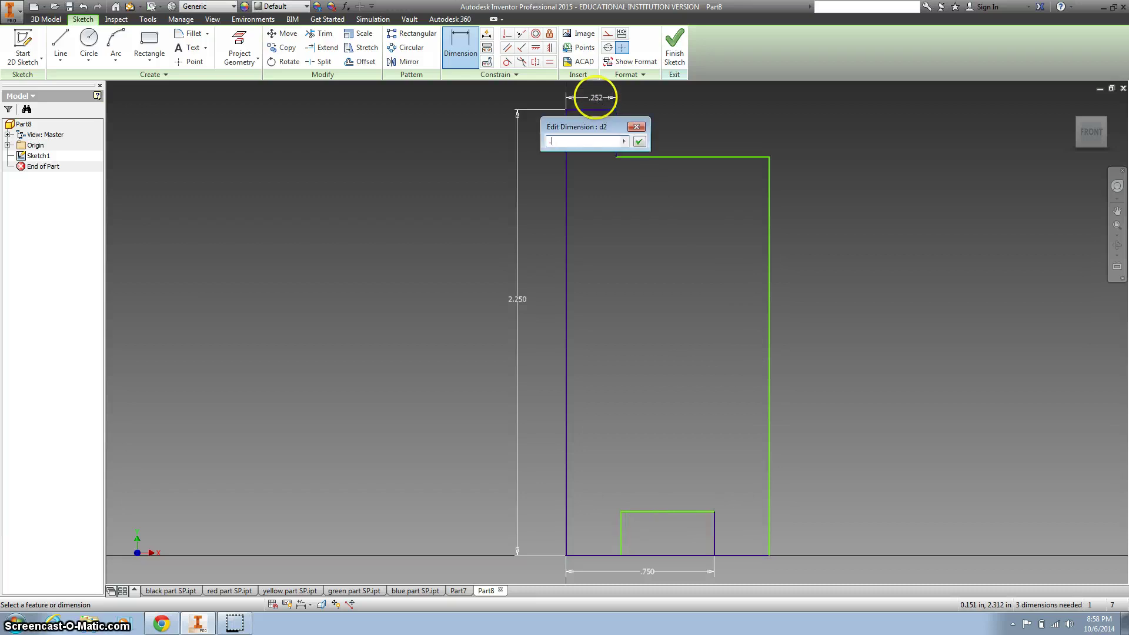
pyautogui.press('Return')
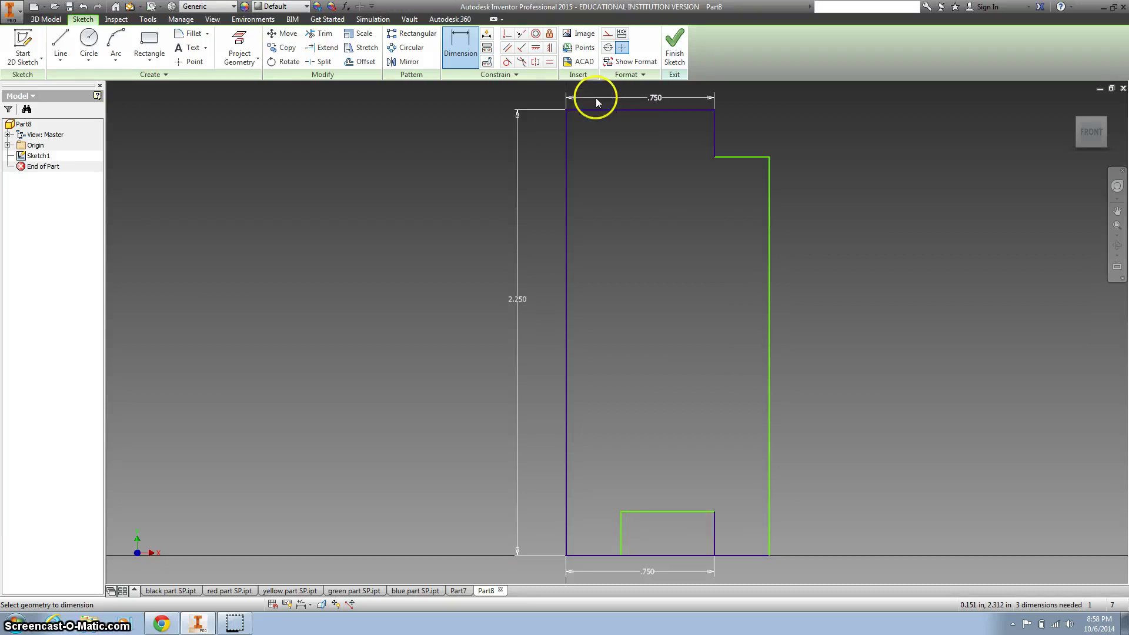
# Dimension the step's height and ledge width to .750 each.
pyautogui.click(715, 126)
pyautogui.click(754, 131)
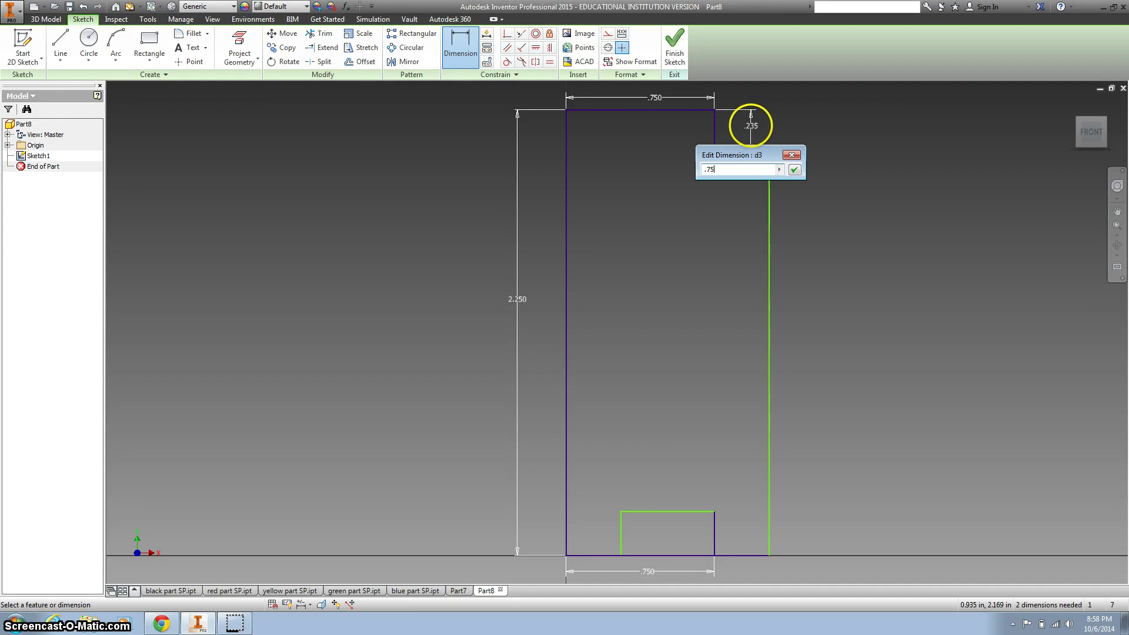
pyautogui.press('Return')
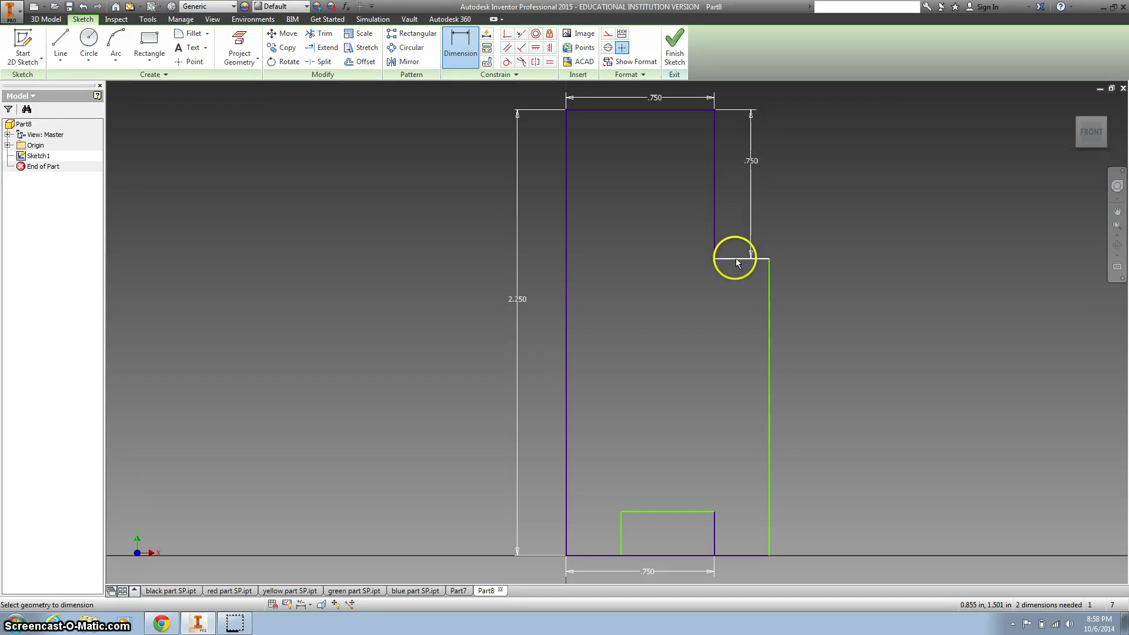
pyautogui.click(742, 222)
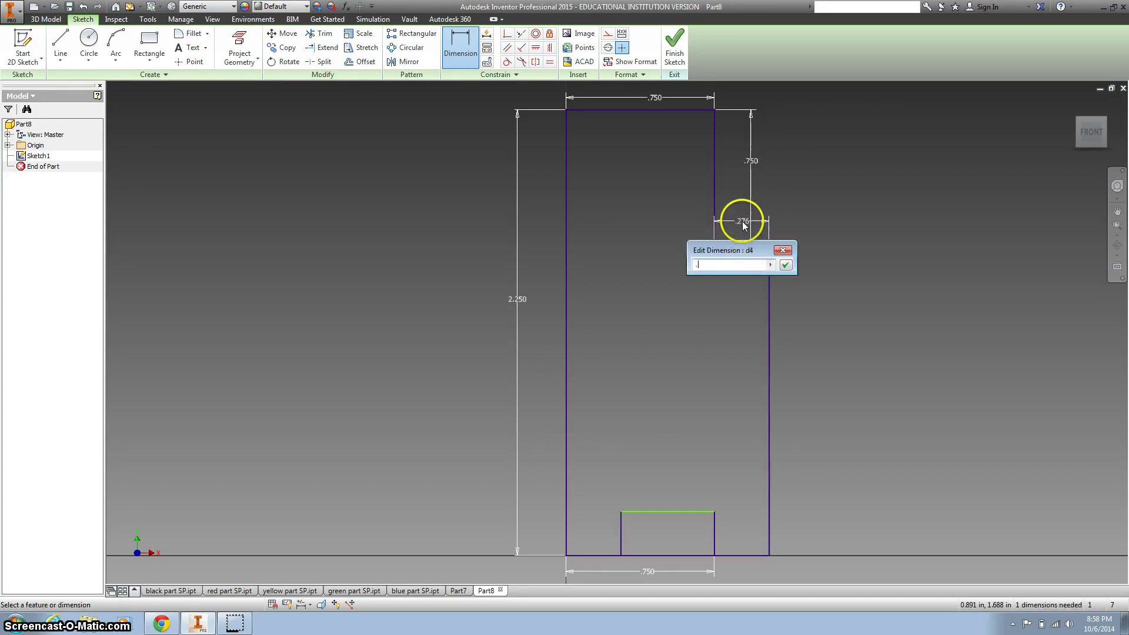
pyautogui.press('Return')
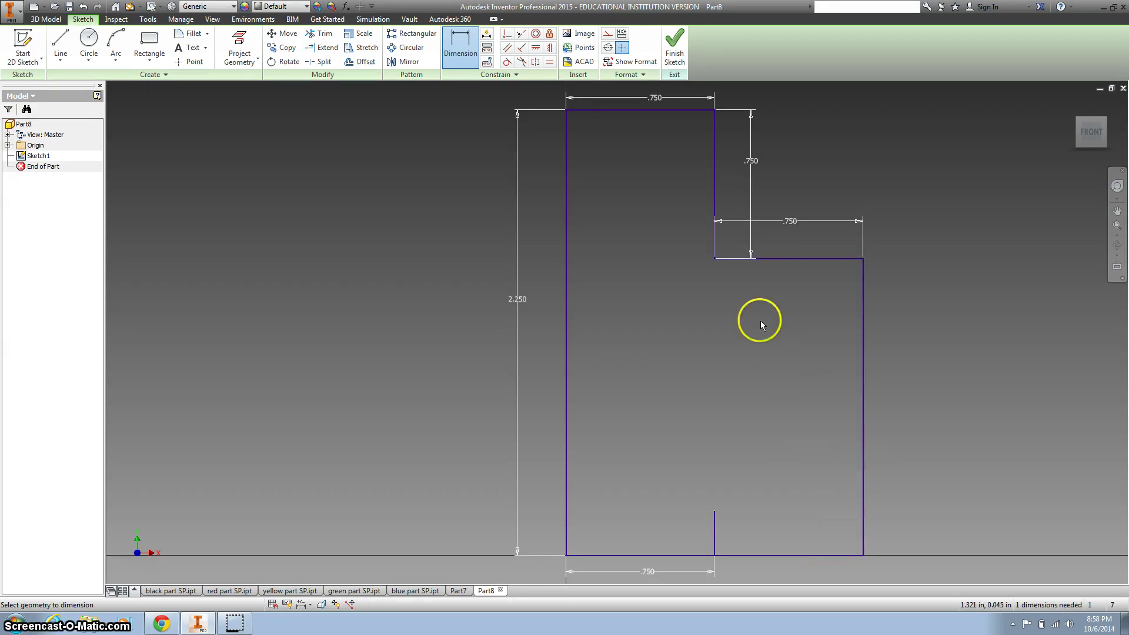
# Add the overall width across the sketch as a driven dimension.
pyautogui.click(565, 366)
pyautogui.click(863, 400)
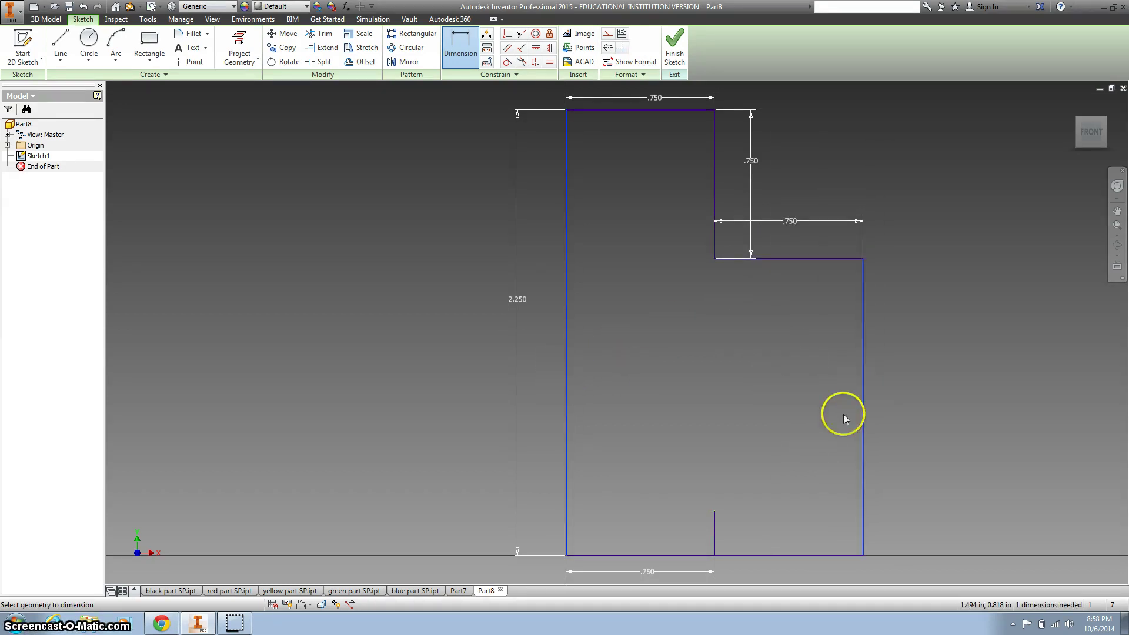
pyautogui.click(756, 584)
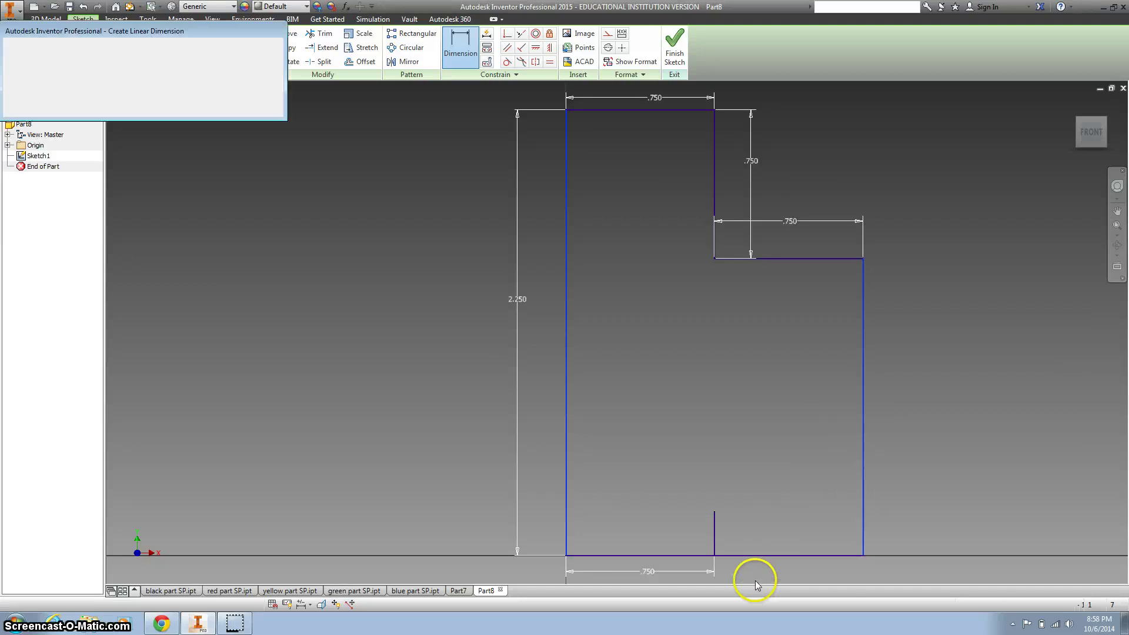
pyautogui.click(256, 110)
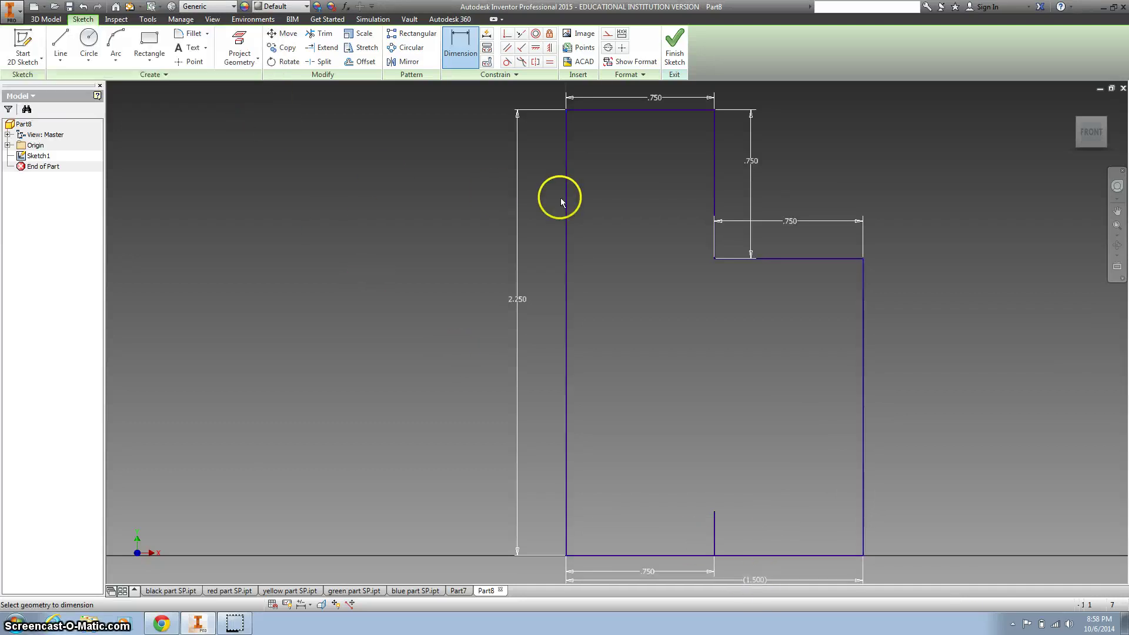
# Change the shoulder width dimension to .75*2 (1.500).
pyautogui.scroll(4, 865, 224)
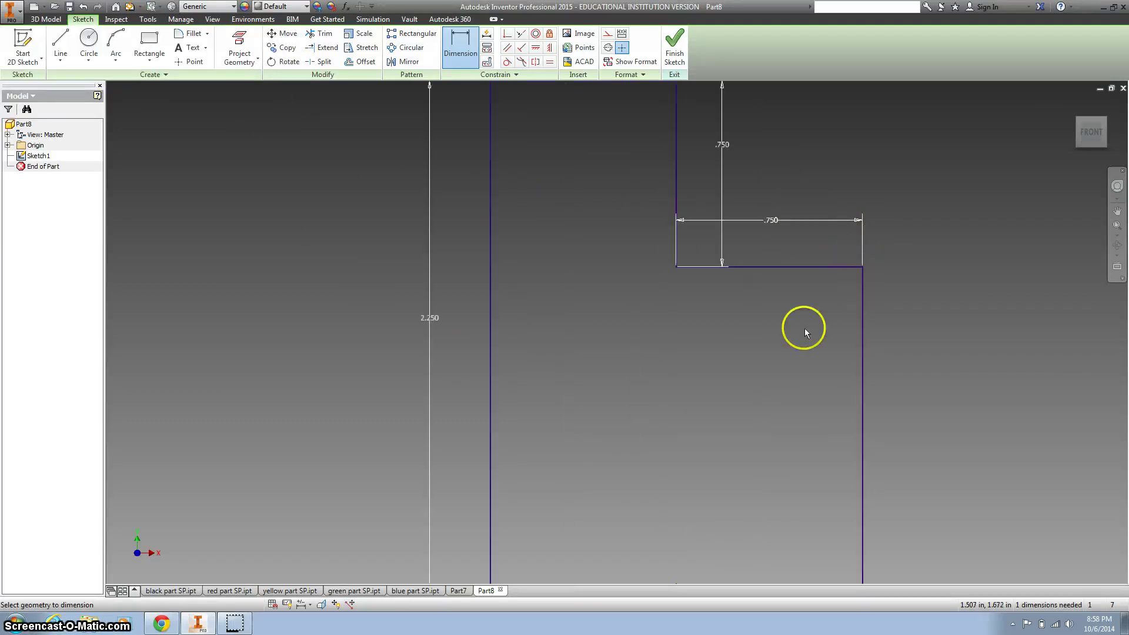
pyautogui.press('F2')
pyautogui.moveTo(757, 278); pyautogui.dragTo(749, 159)
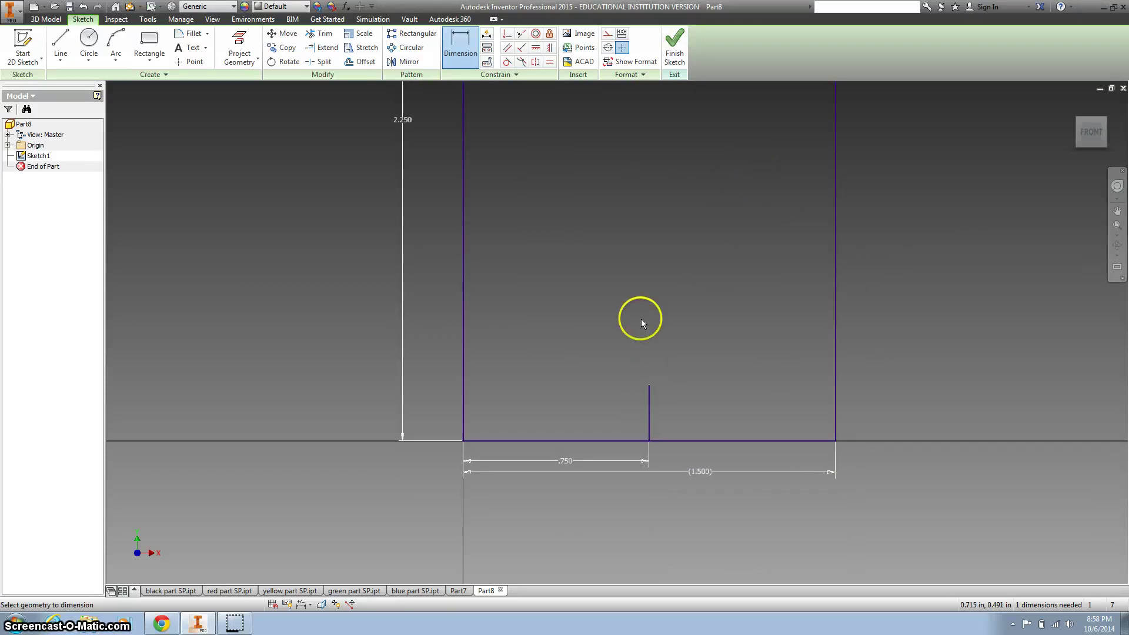
pyautogui.scroll(-3, 641, 321)
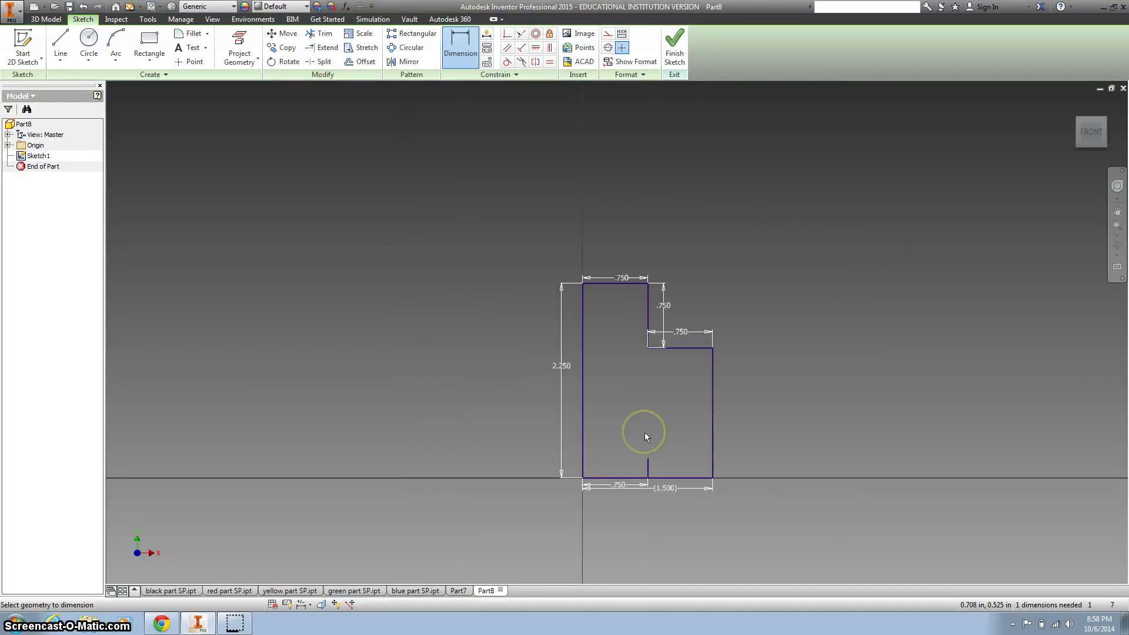
pyautogui.click(680, 332)
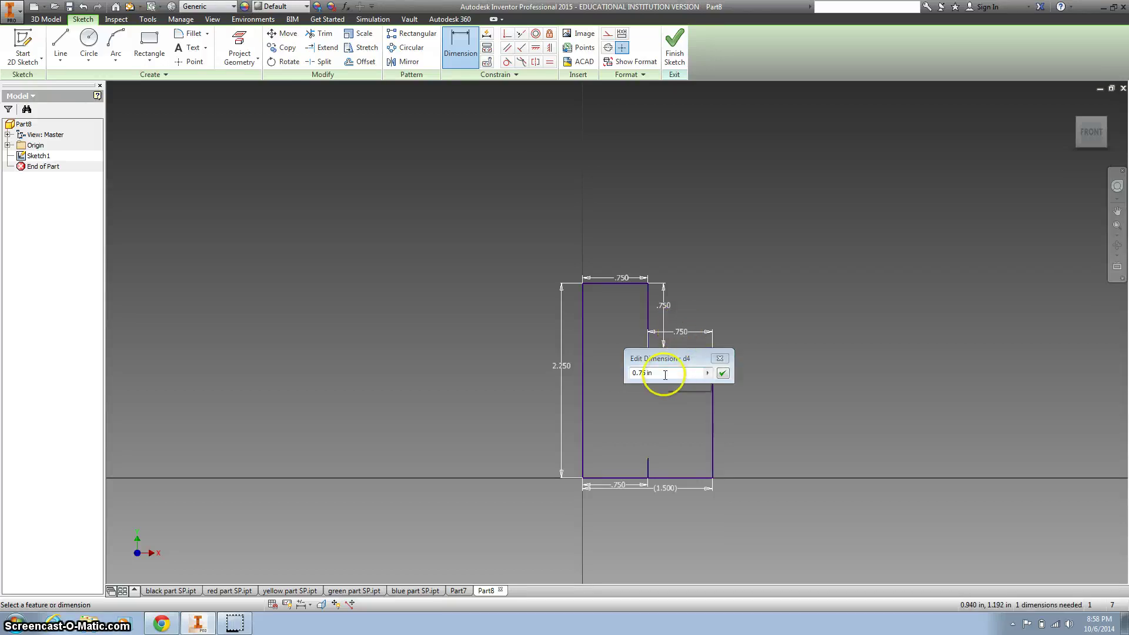
pyautogui.moveTo(661, 374); pyautogui.dragTo(610, 377)
pyautogui.write('.7')
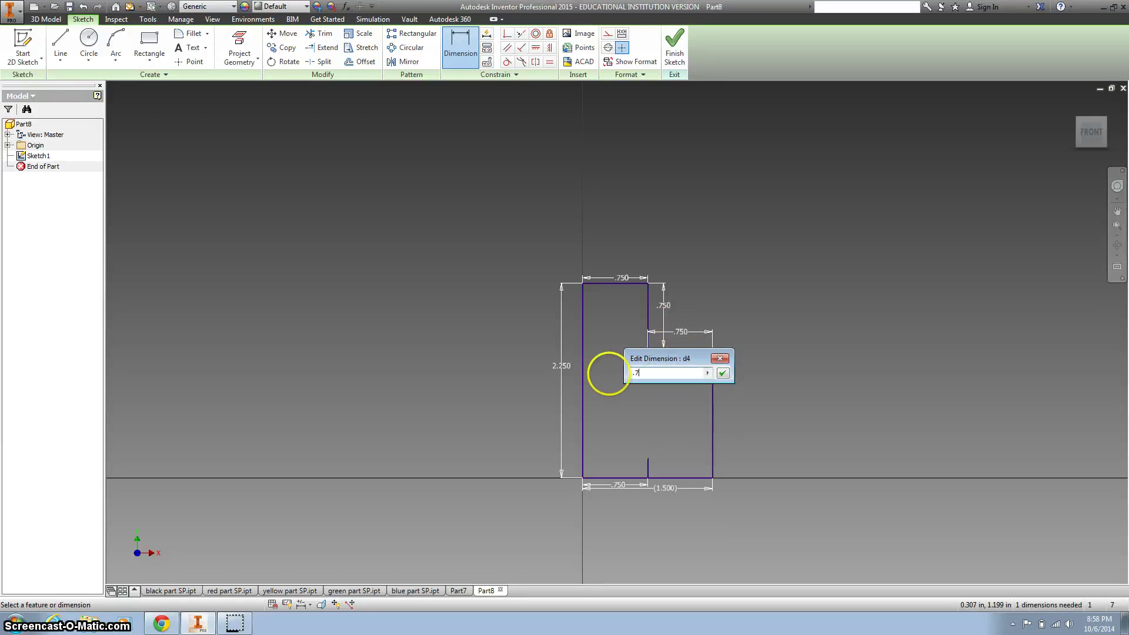
pyautogui.write('5*2')
pyautogui.press('Return')
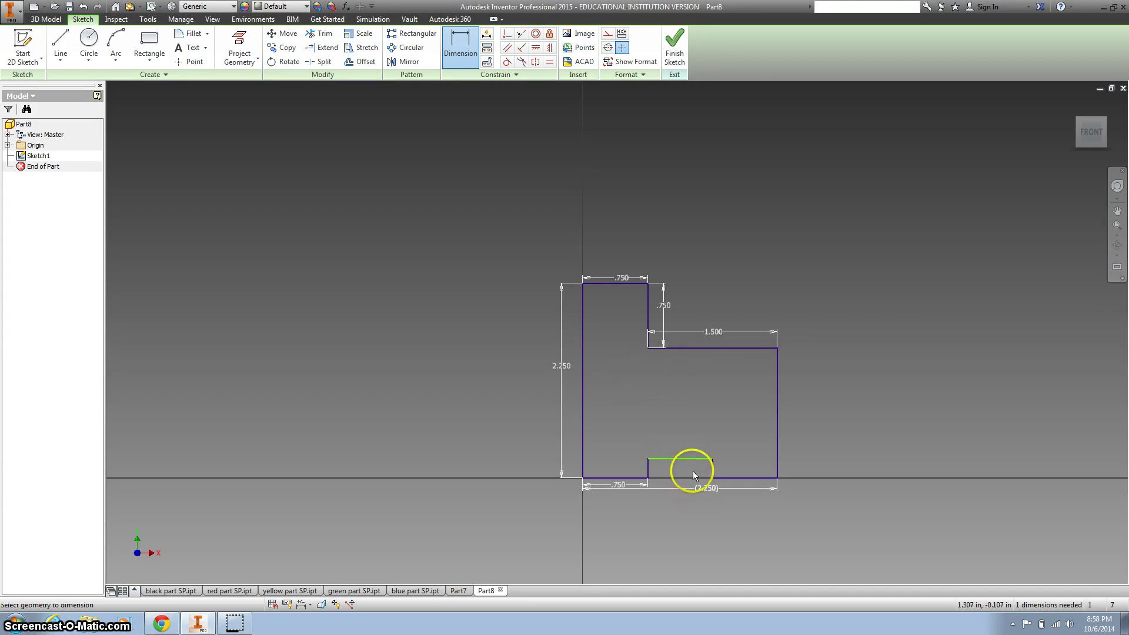
# Dimension the notch height to .750 and end dimensioning.
pyautogui.click(654, 468)
pyautogui.click(659, 468)
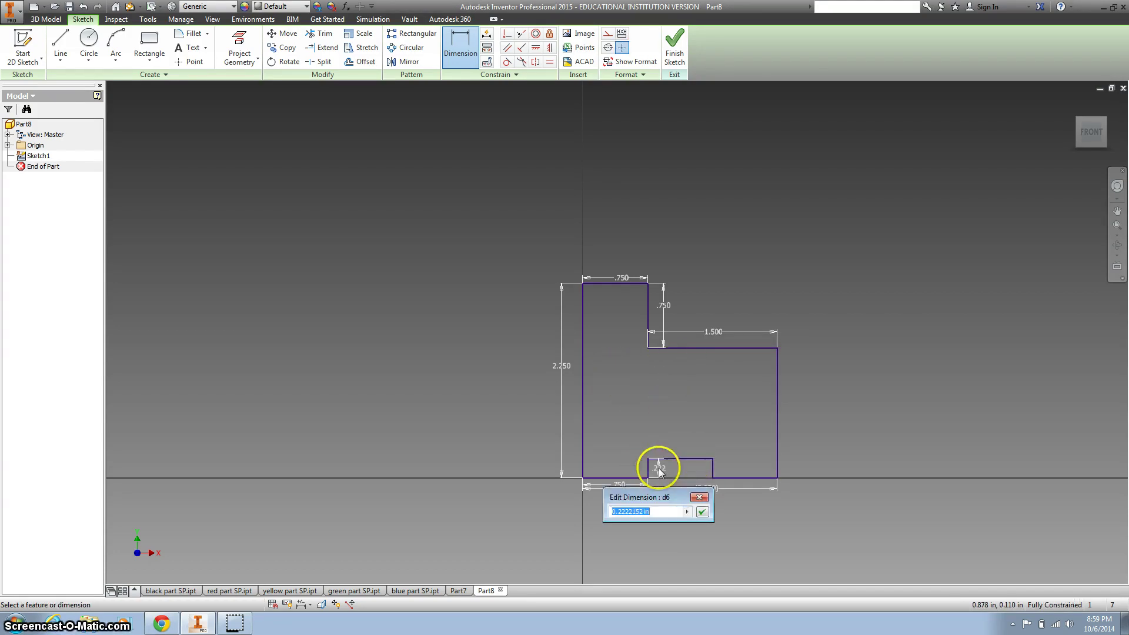
pyautogui.write('.75')
pyautogui.press('Return')
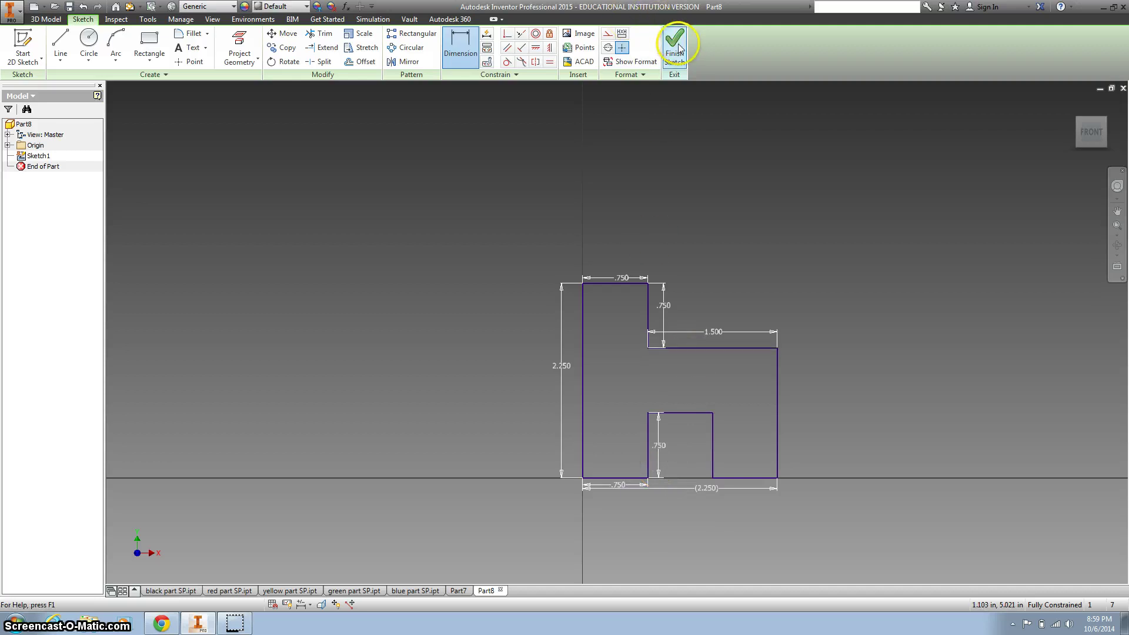
pyautogui.press('Escape')
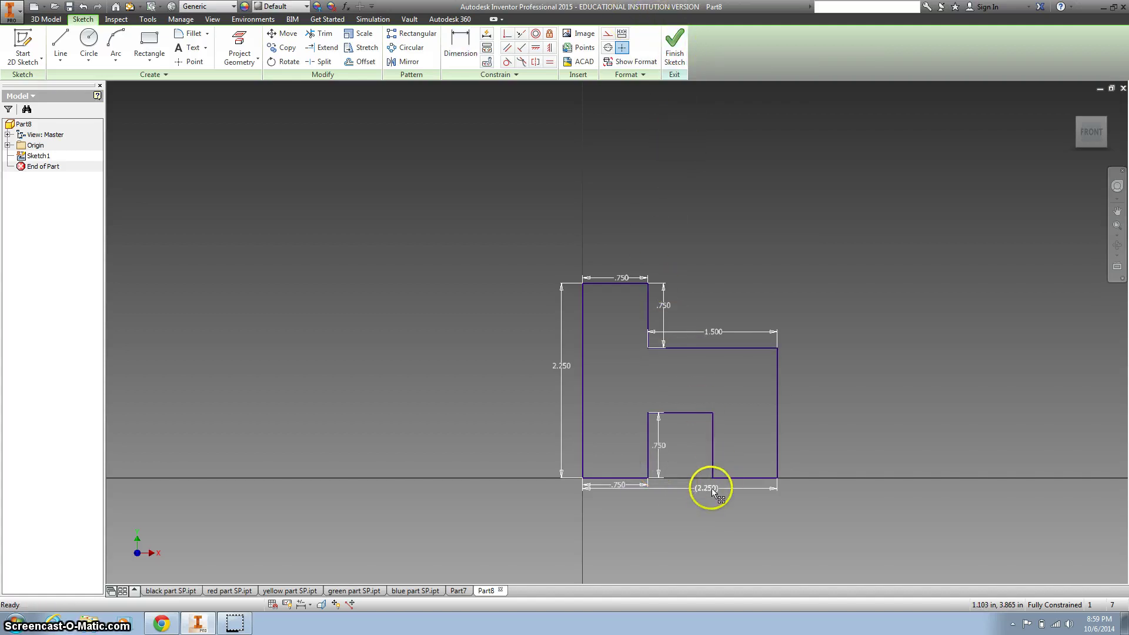
# Finish the sketch, extrude the profile 0.75 in, and return to the home view.
pyautogui.click(675, 44)
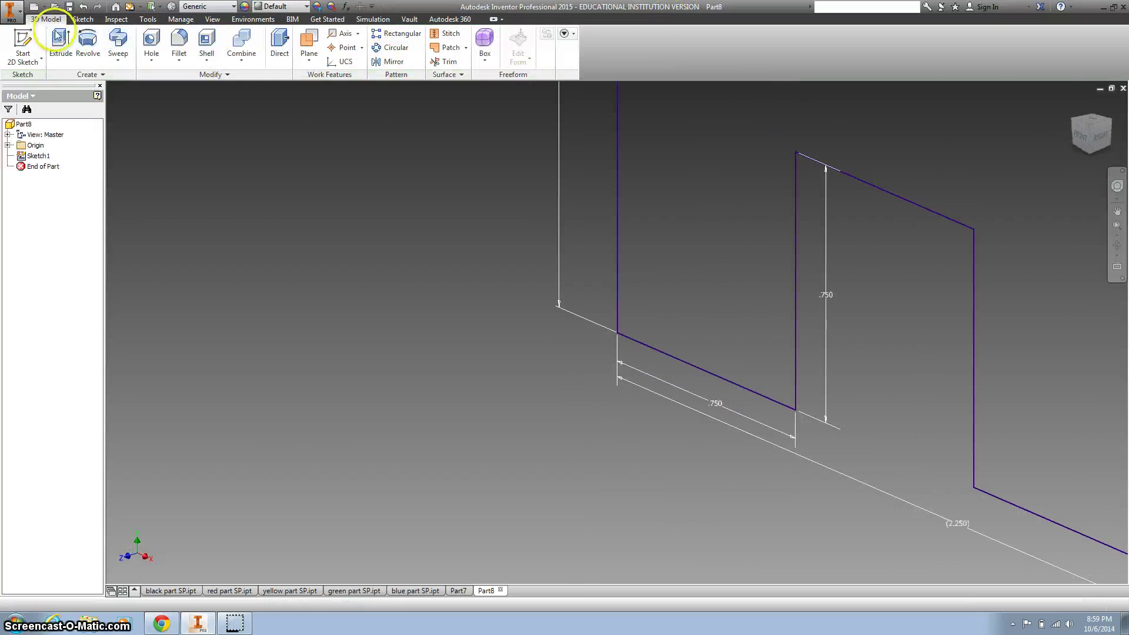
pyautogui.click(60, 40)
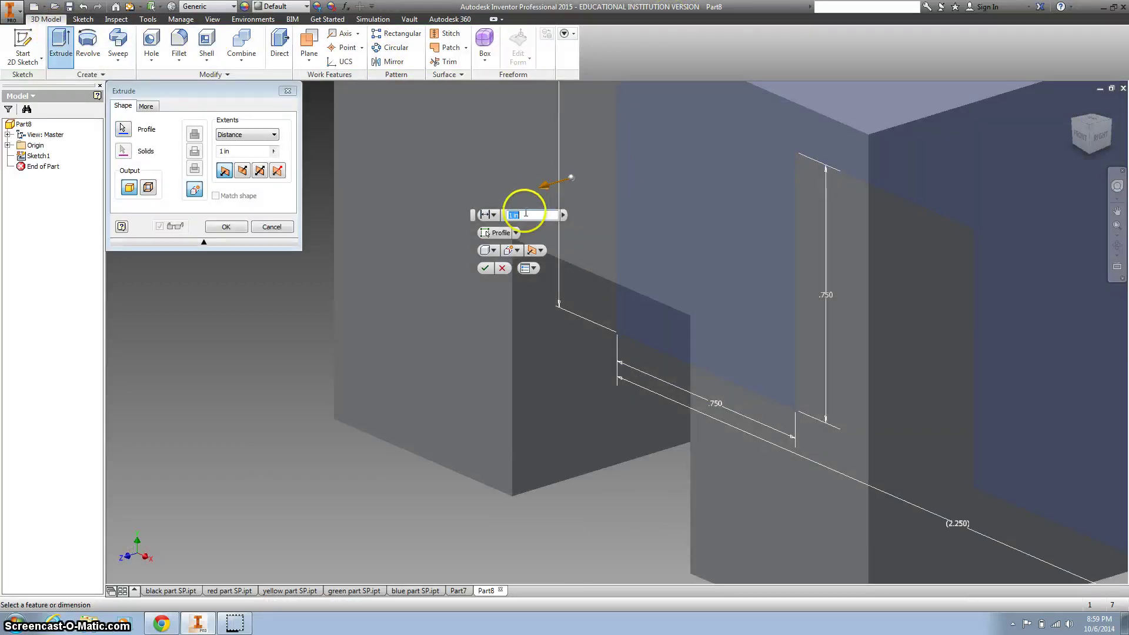
pyautogui.write('.75')
pyautogui.press('Return')
pyautogui.scroll(3, 764, 176)
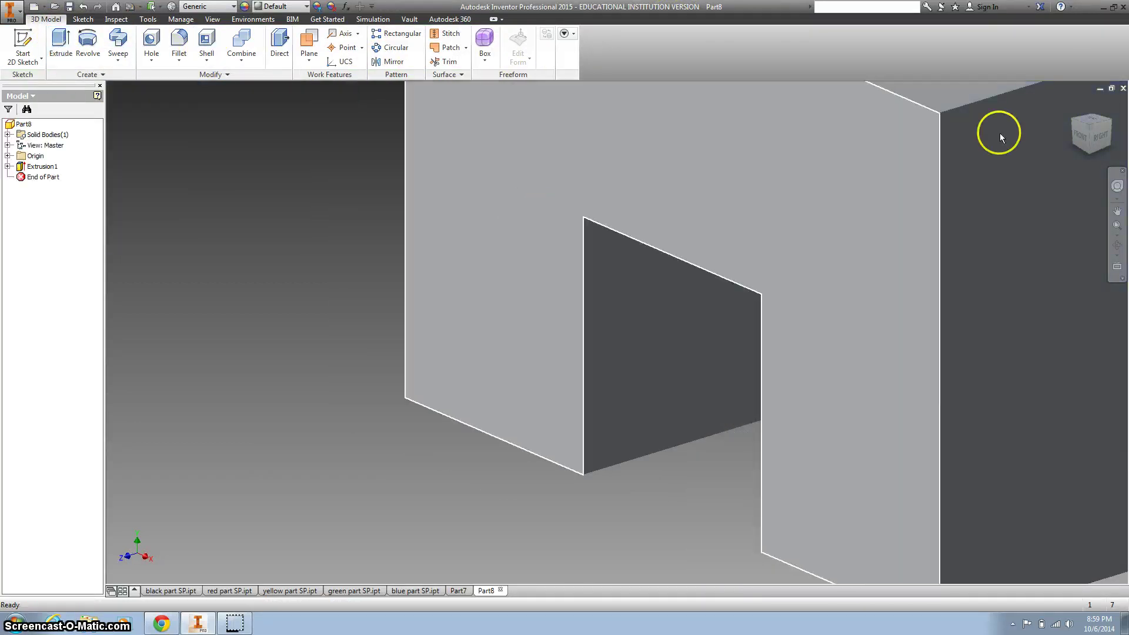
pyautogui.click(1076, 108)
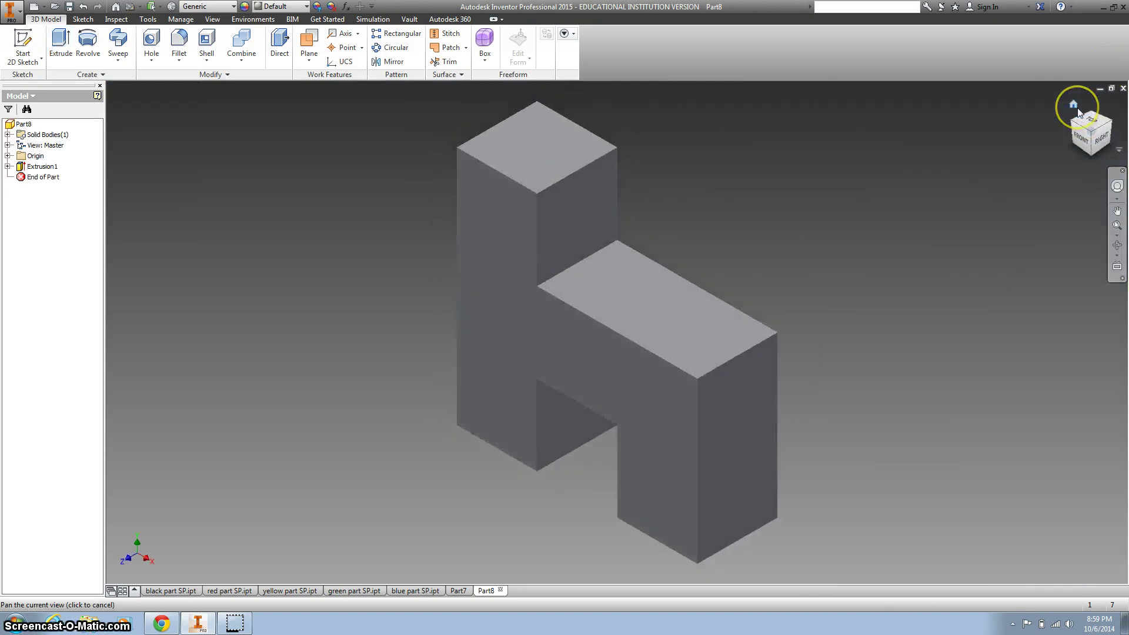
# Search the appearance library for 'bl' and apply Anodized - Blue to the part.
pyautogui.click(243, 7)
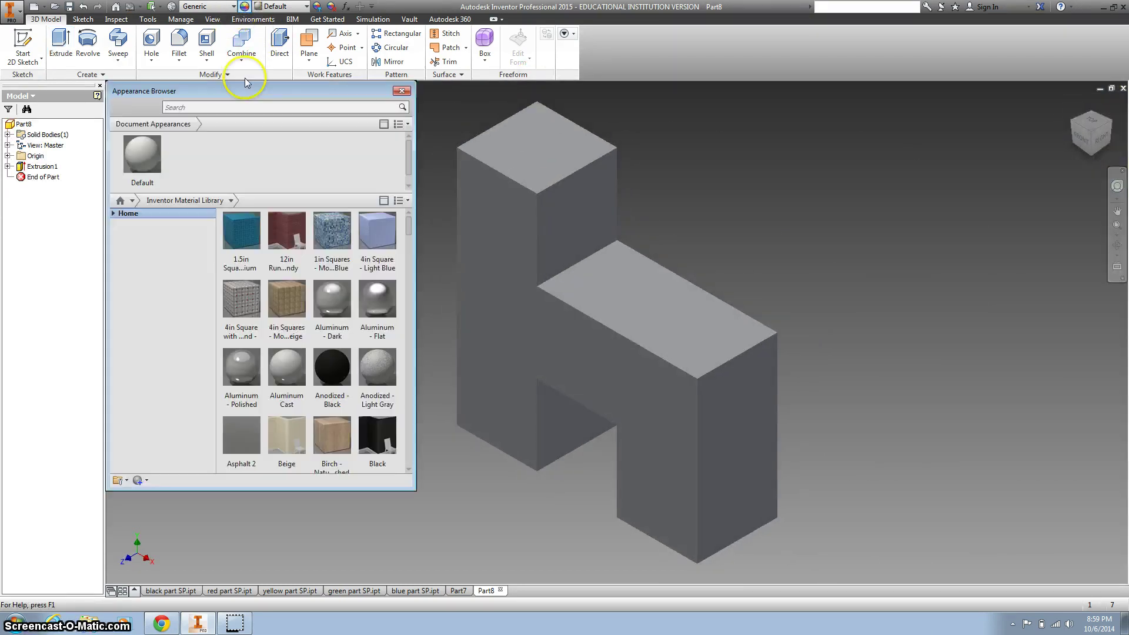
pyautogui.click(224, 106)
pyautogui.write('blue')
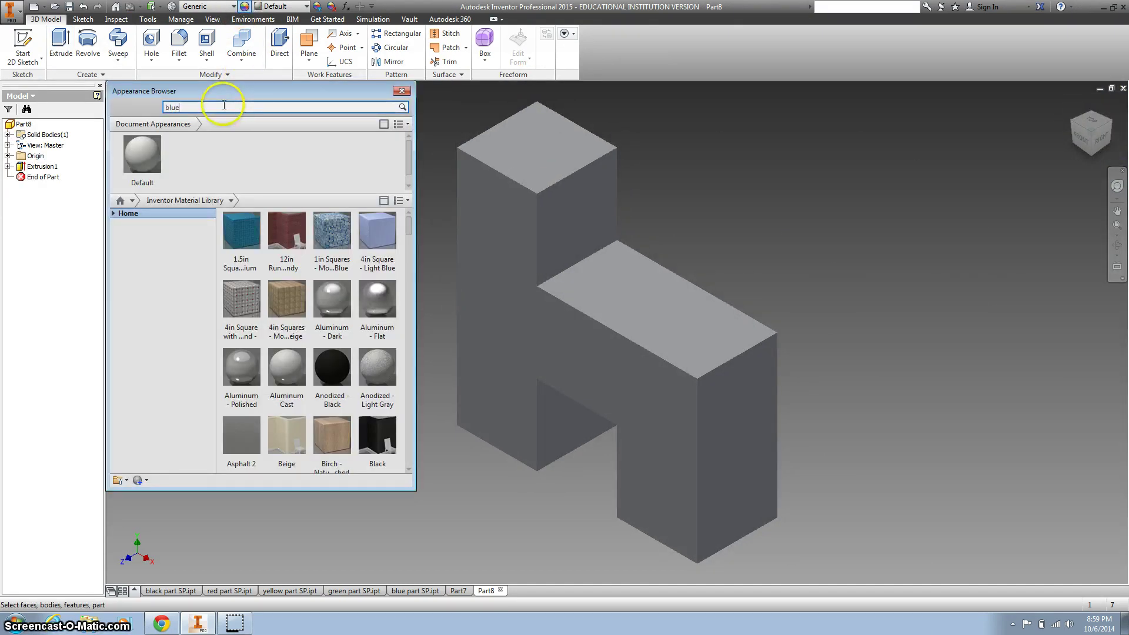
pyautogui.press('Return')
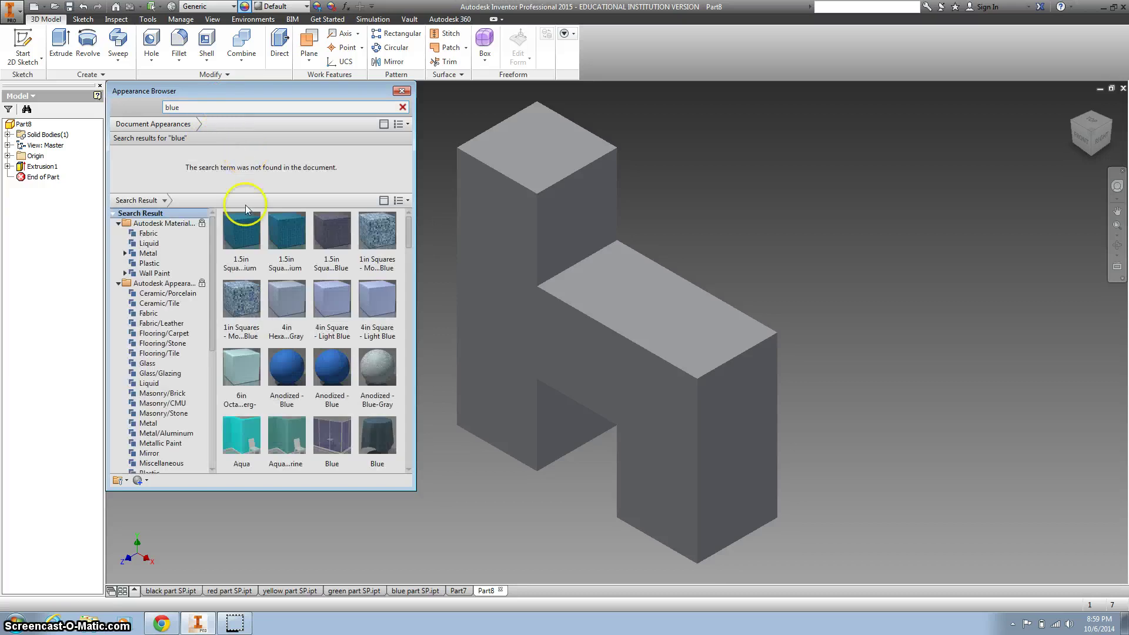
pyautogui.doubleClick(333, 362)
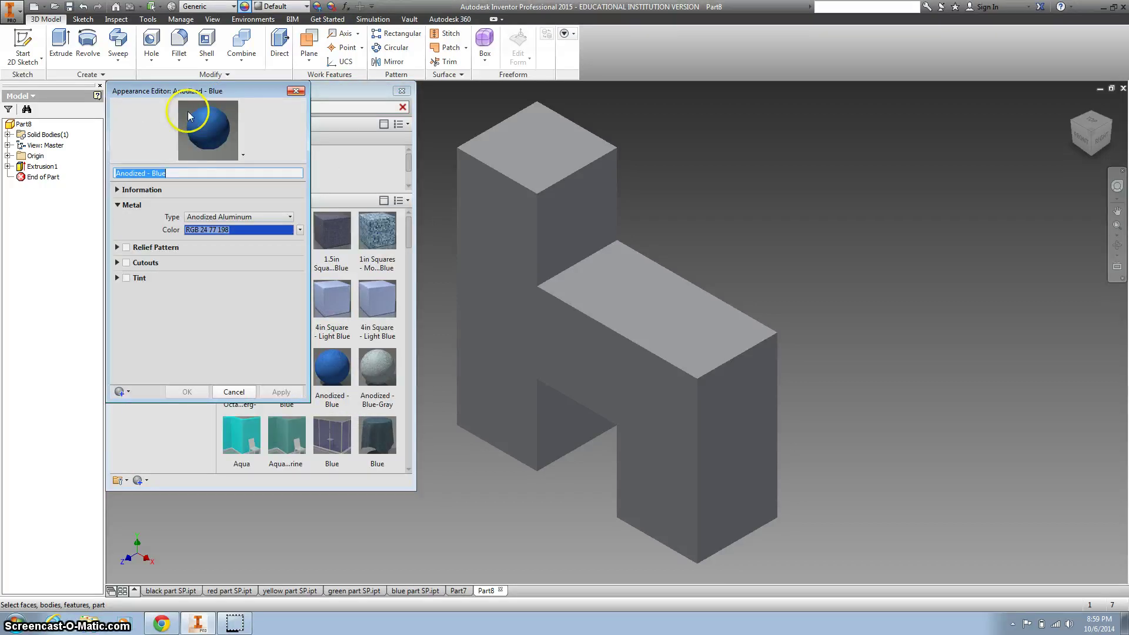
pyautogui.click(296, 91)
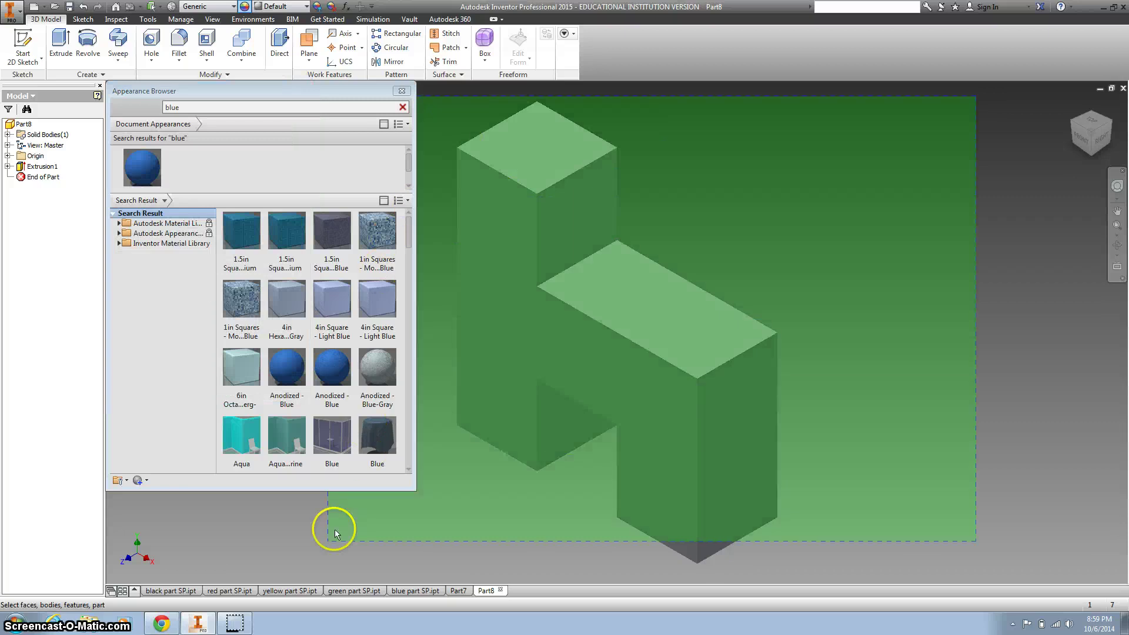
pyautogui.doubleClick(132, 160)
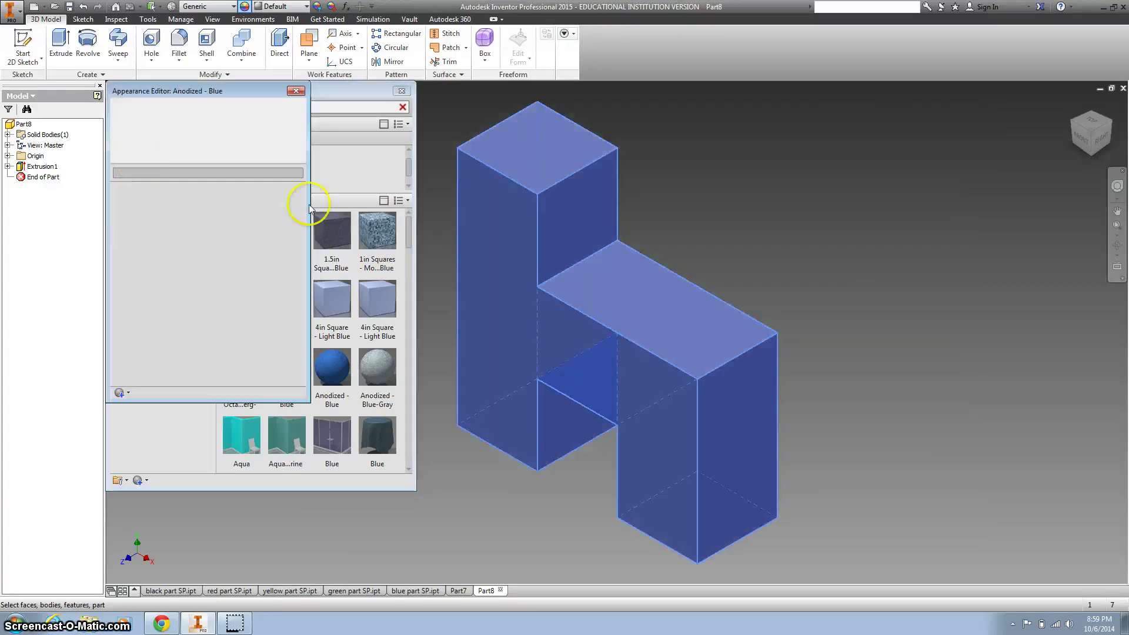
pyautogui.click(297, 91)
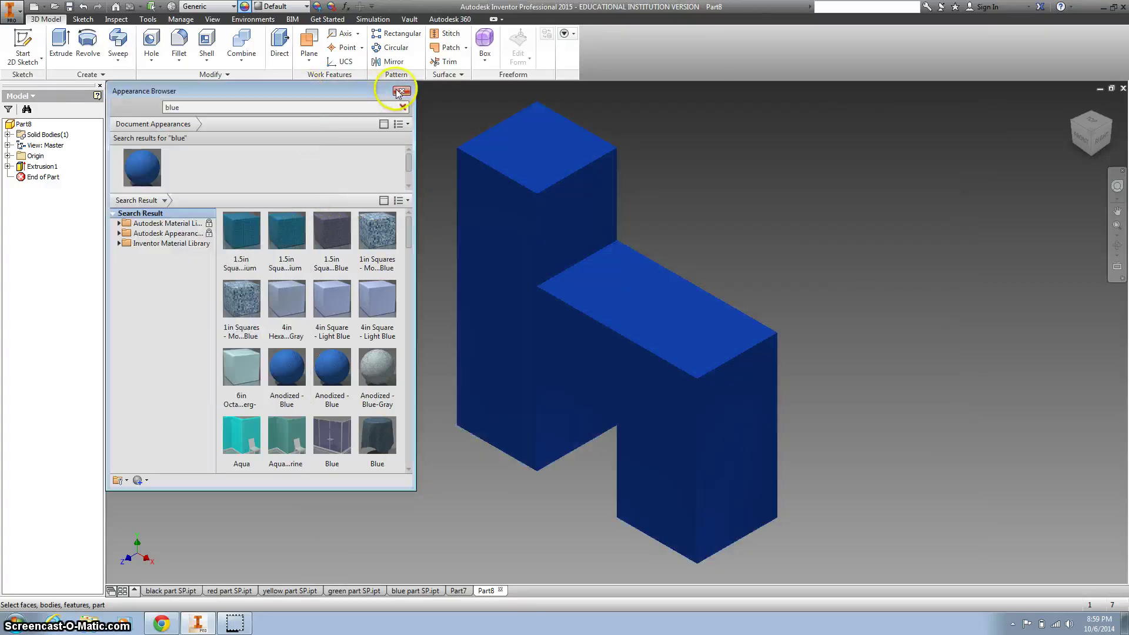
pyautogui.click(402, 91)
pyautogui.click(12, 11)
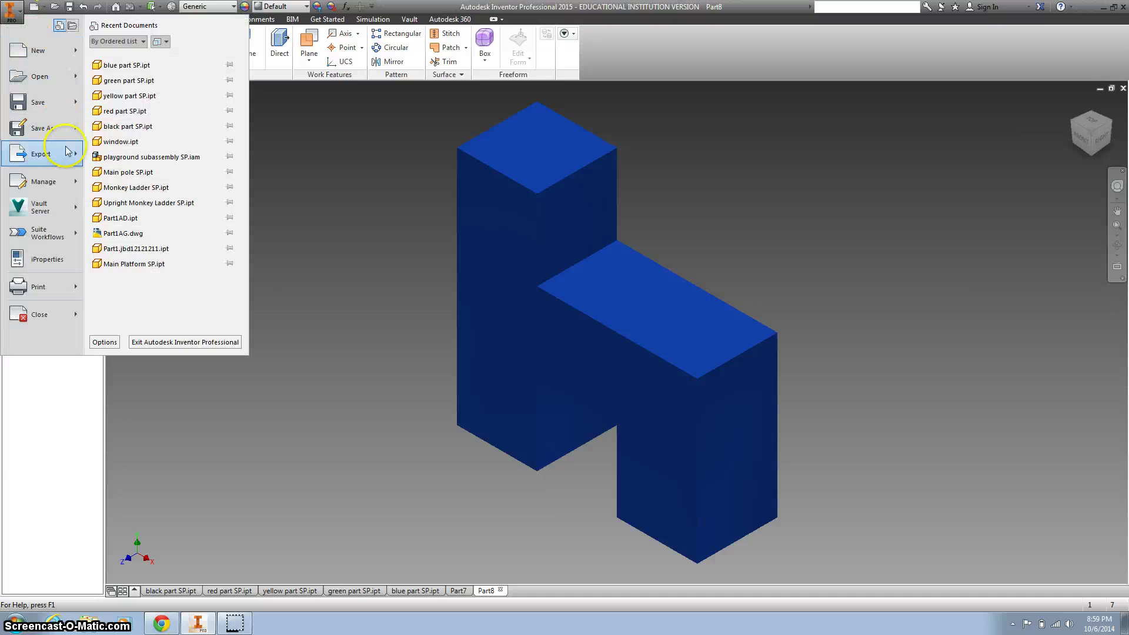
pyautogui.click(47, 130)
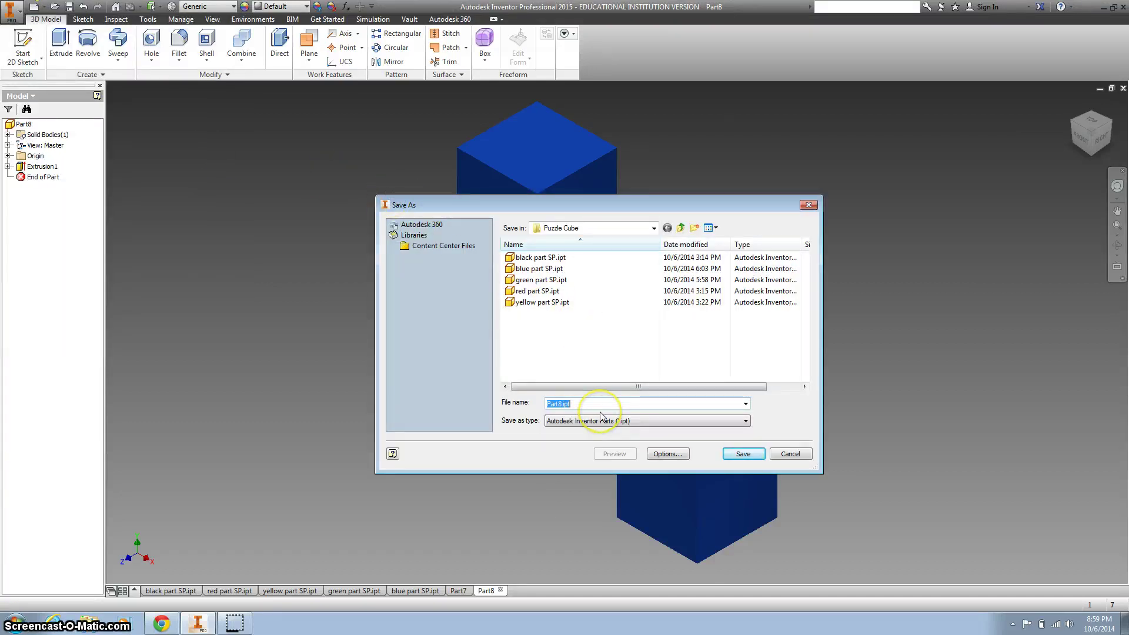
pyautogui.write('blue part SP')
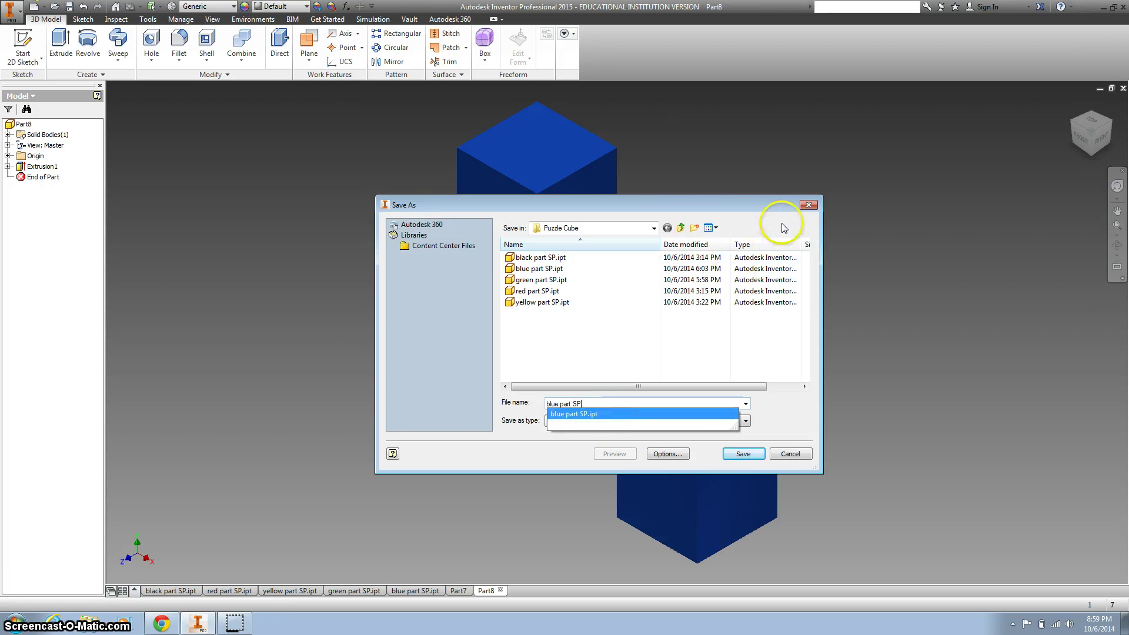
pyautogui.click(744, 454)
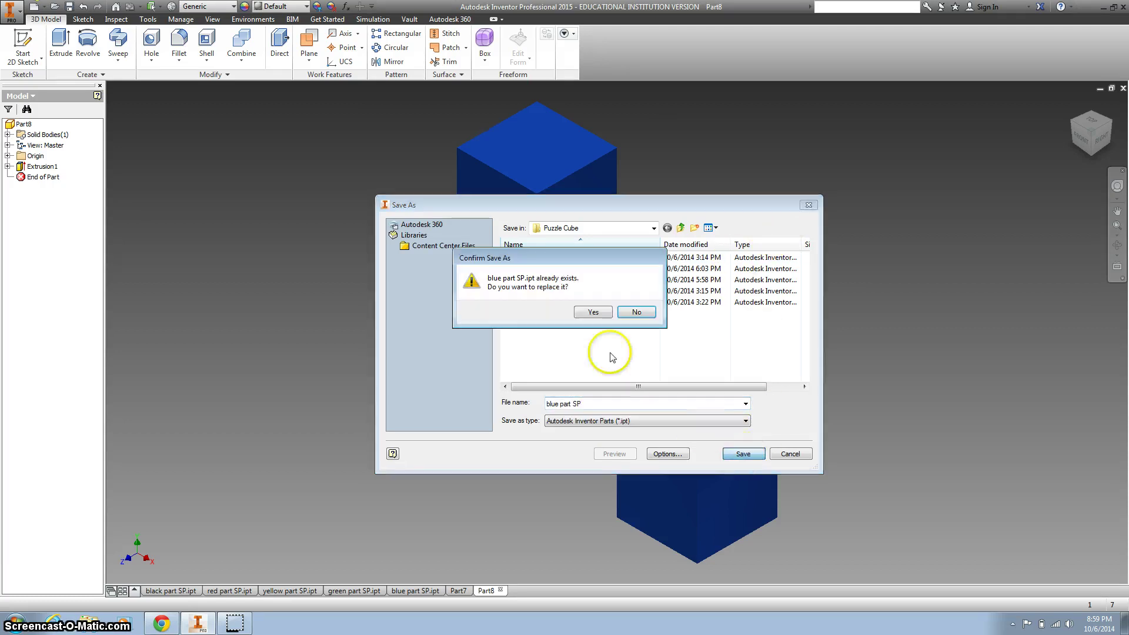
pyautogui.click(641, 313)
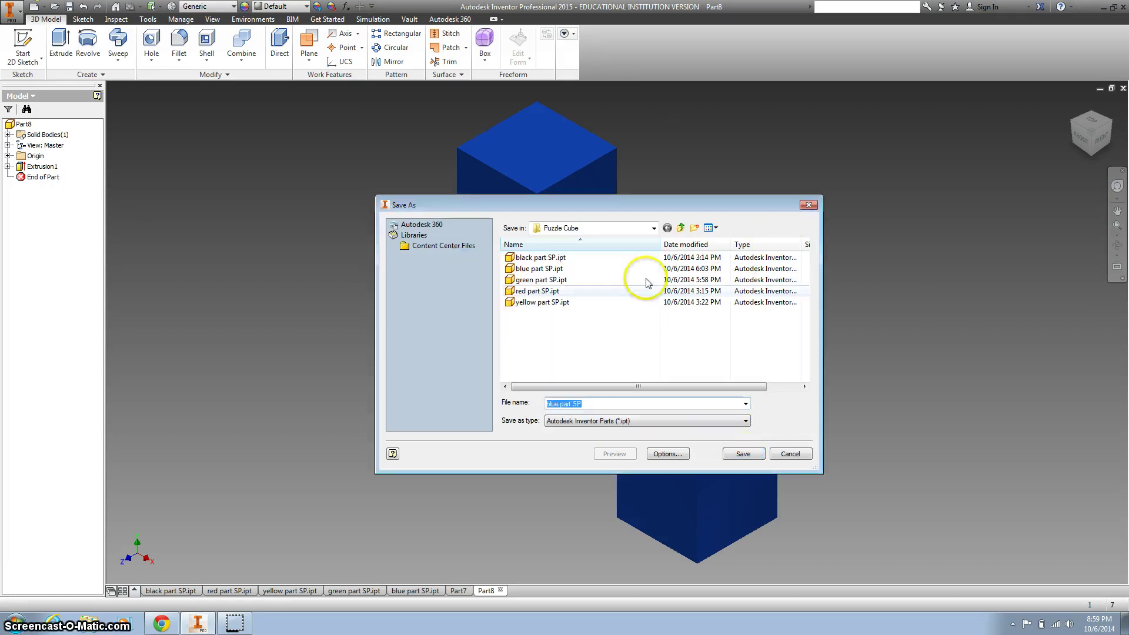
pyautogui.click(807, 205)
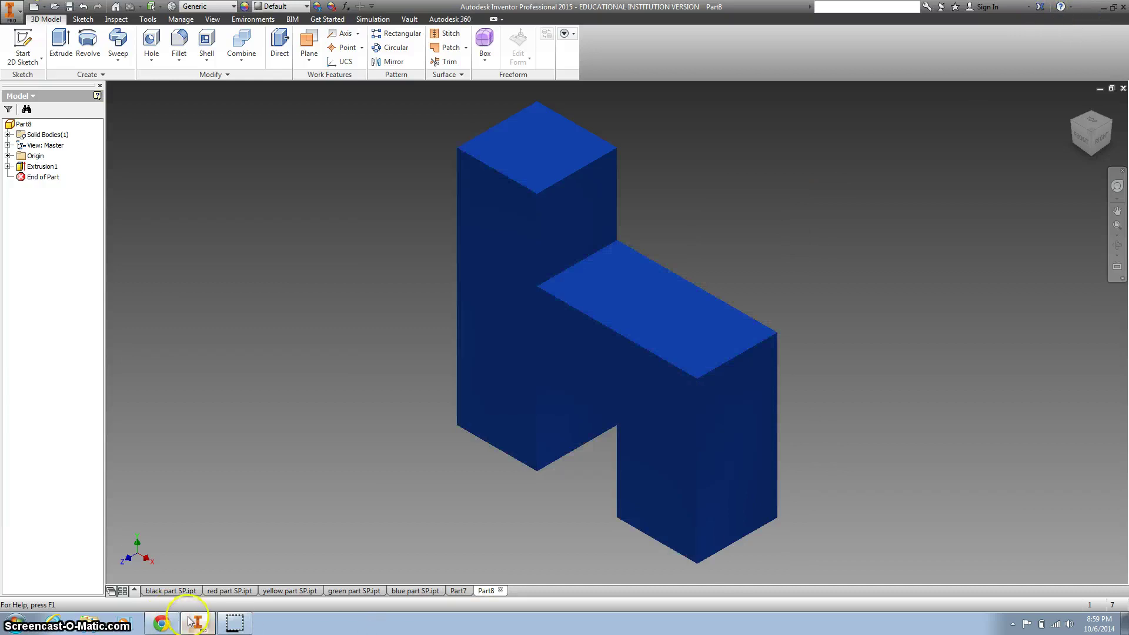
# Switch to the Chrome window showing the My Big Campus 'Puzzle Cube Part files' assignment.
pyautogui.click(162, 624)
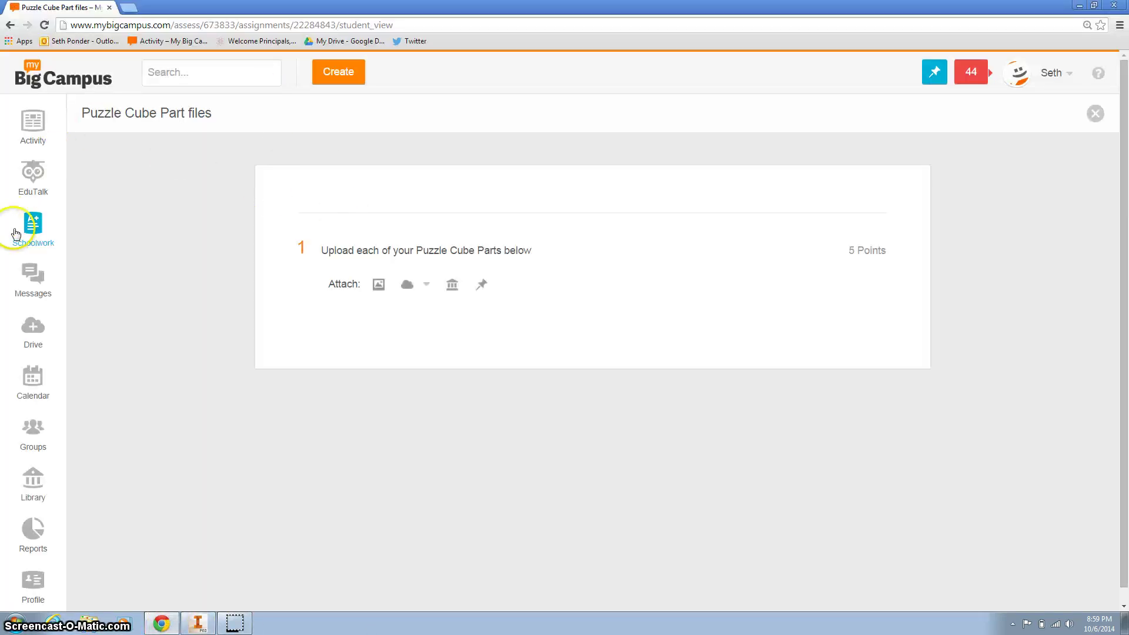